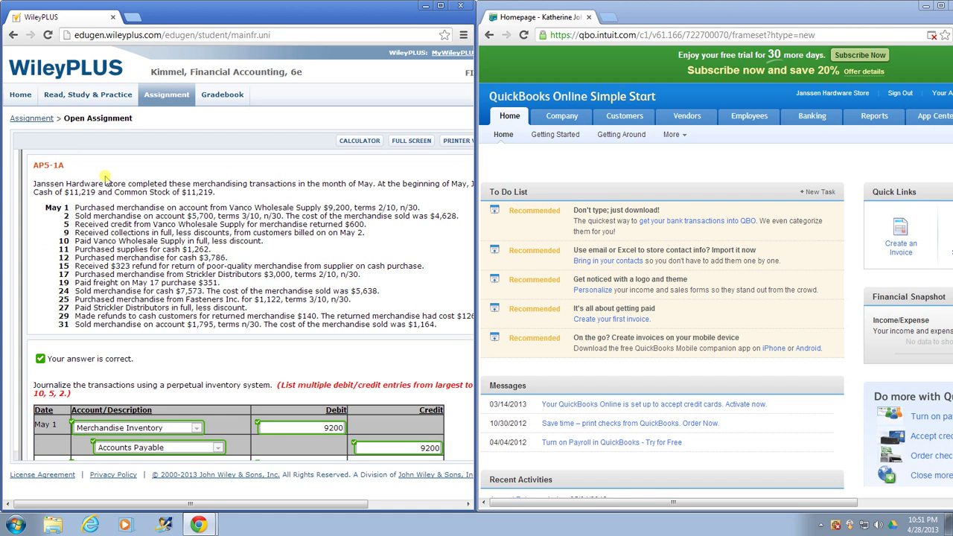
Open the company's chart of accounts and review the listed account names and types.
scroll(239, 294, "down", 2)
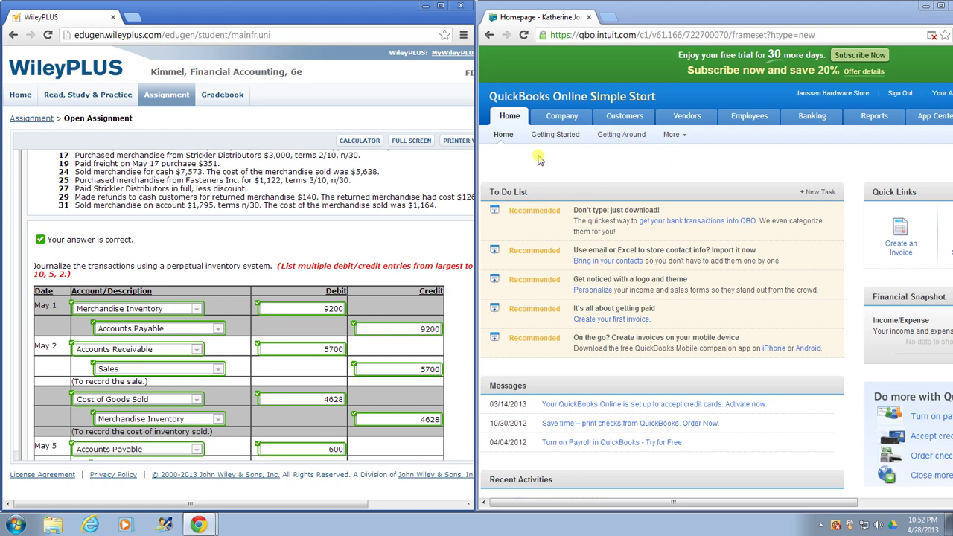
mouse_move(564, 120)
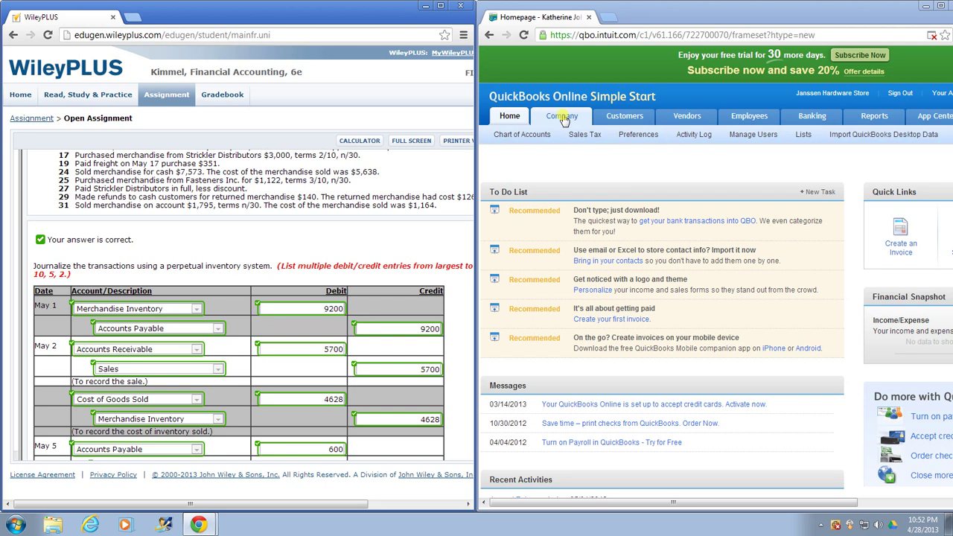
left_click(531, 138)
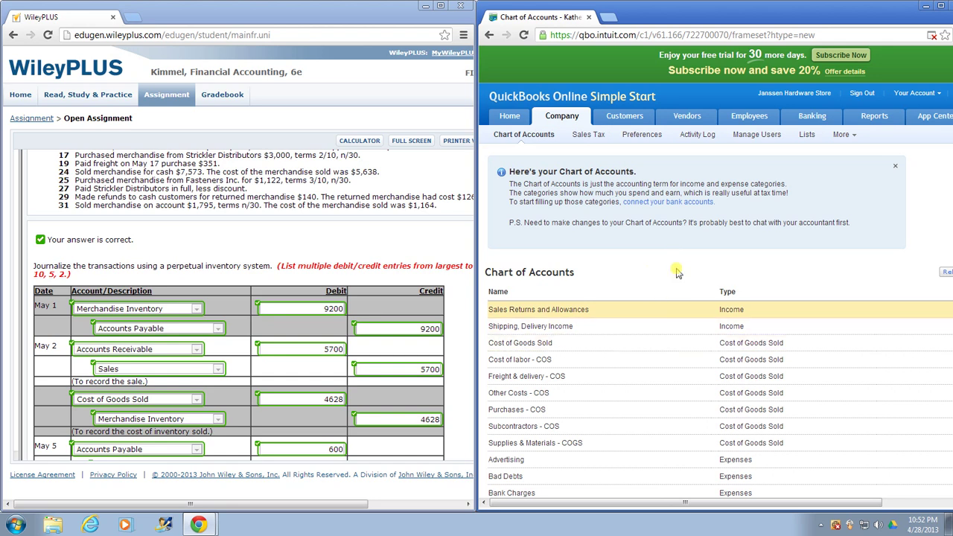
scroll(679, 339, "down", 3)
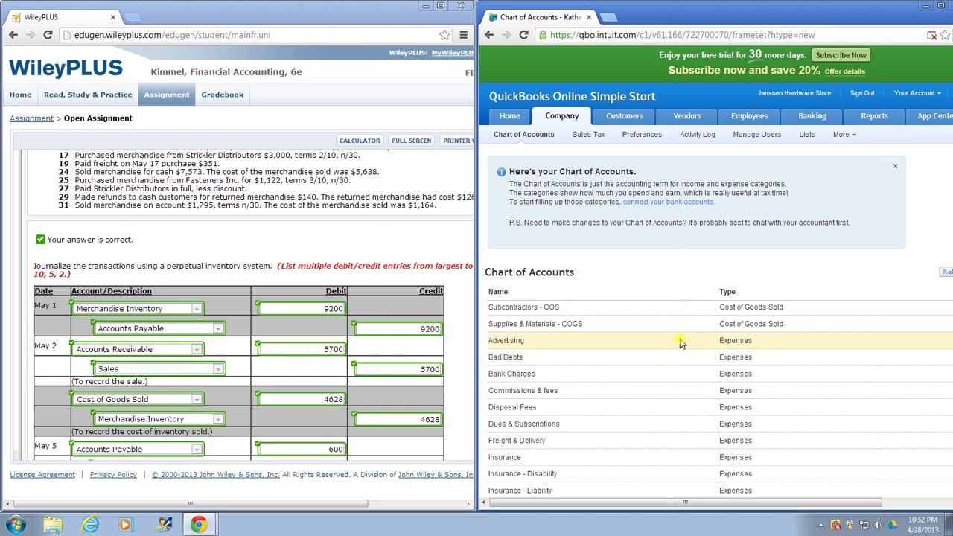
scroll(685, 343, "down", 5)
scroll(690, 344, "down", 3)
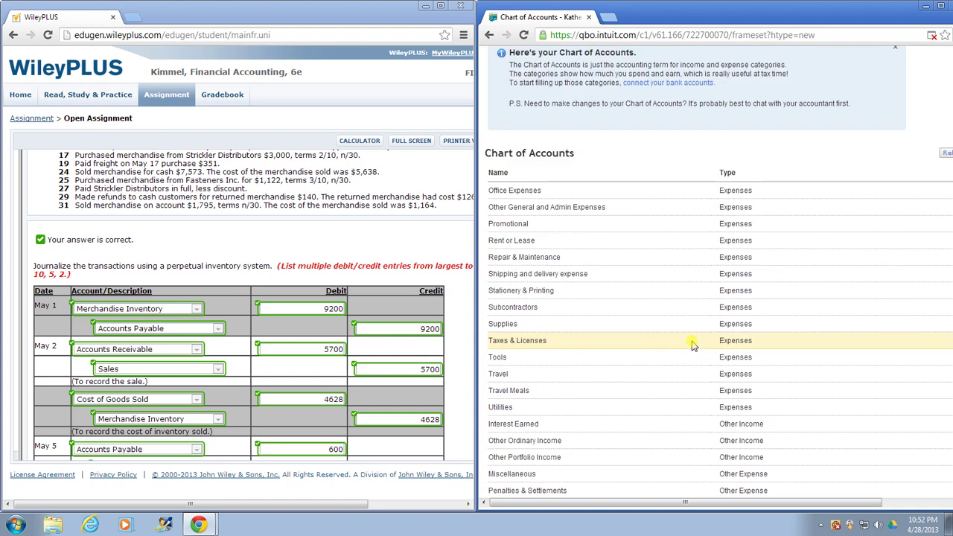
scroll(703, 387, "up", 8)
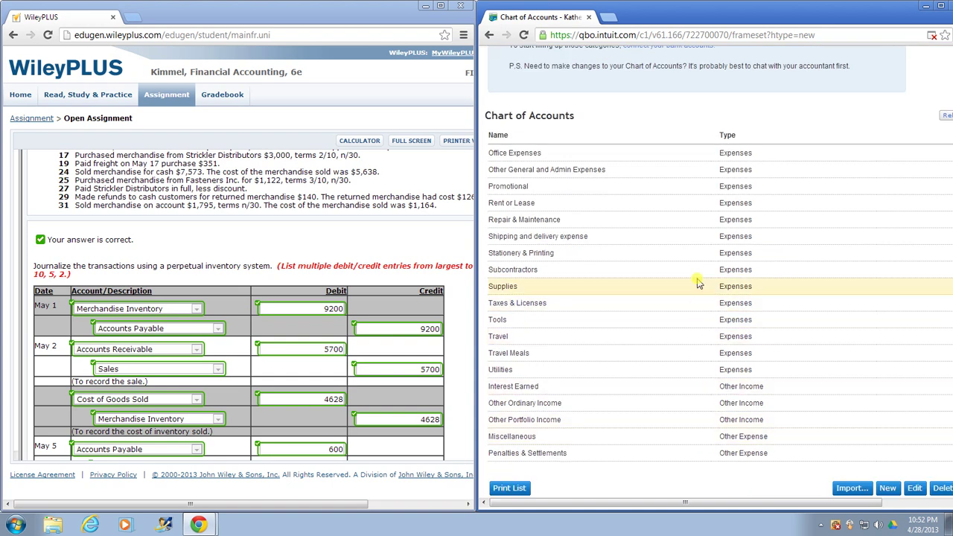
scroll(713, 313, "up", 5)
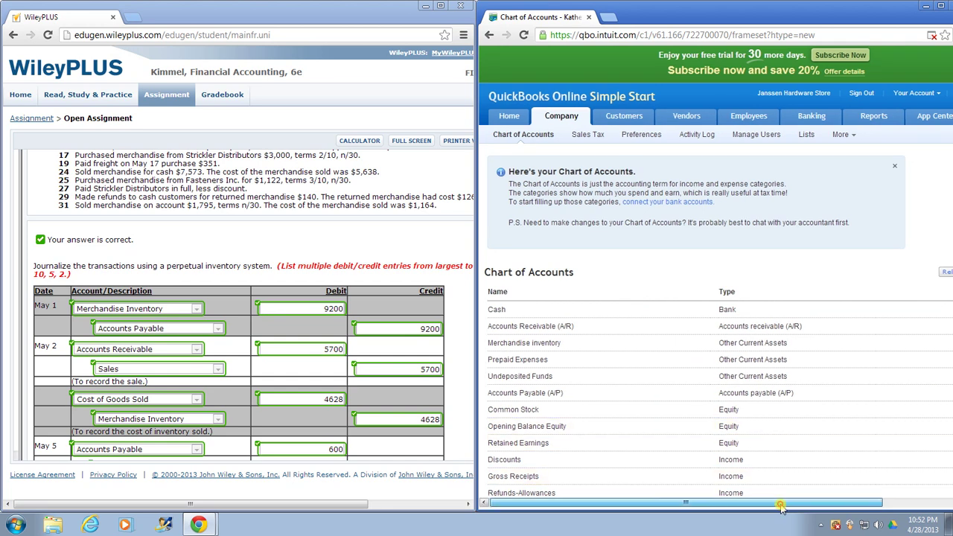
Examine the QuickBooks balances of the accounts in the chart, including Cash and Common Stock.
left_click_drag(771, 506, 886, 503)
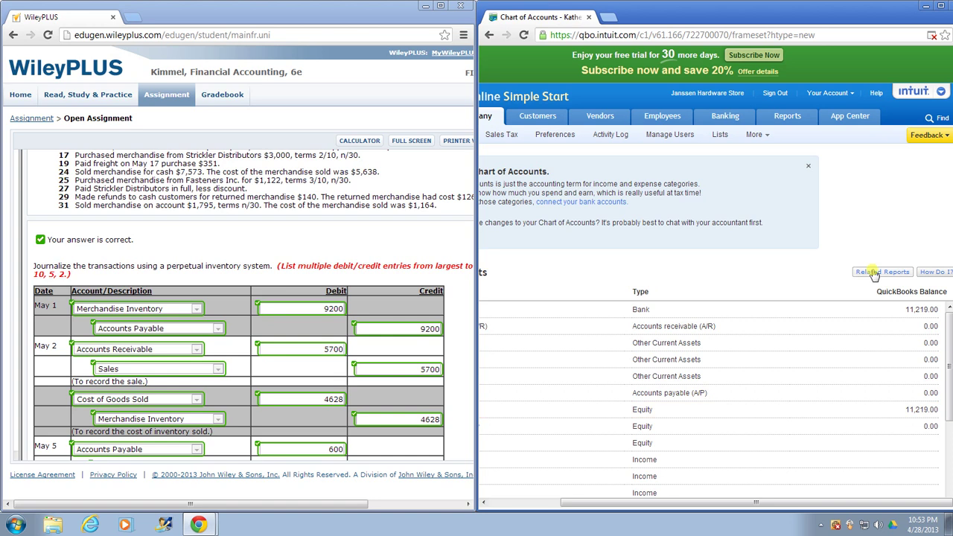
left_click_drag(698, 504, 532, 504)
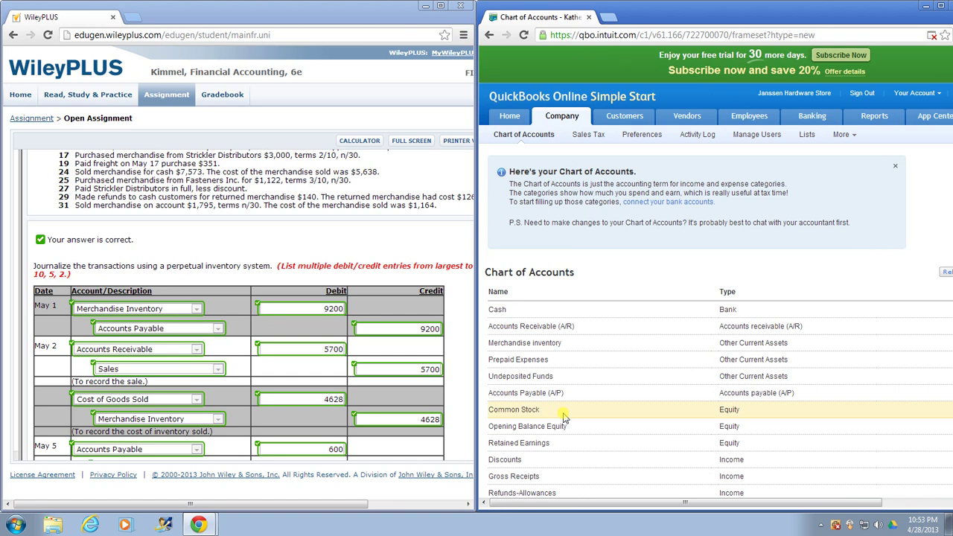
left_click_drag(751, 508, 923, 409)
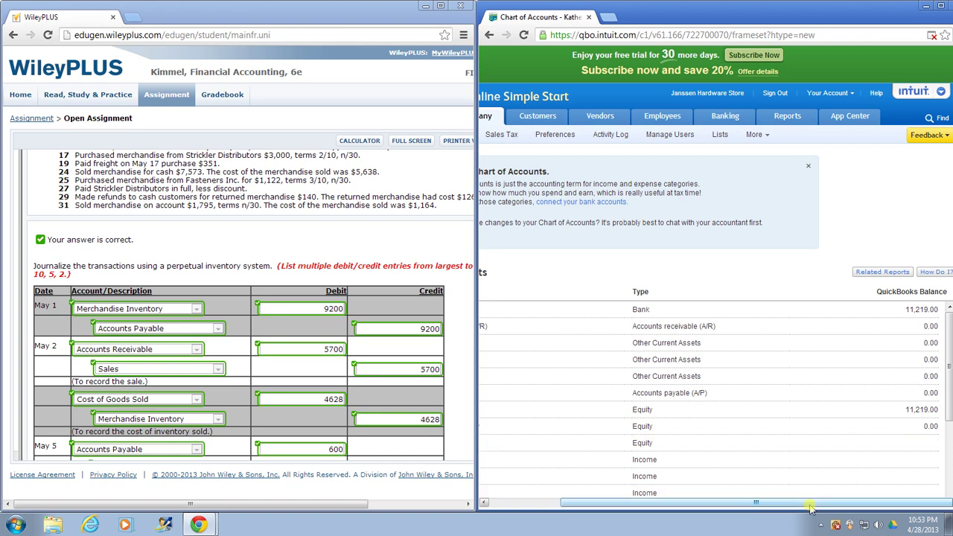
Open the company preferences to view the company contact information.
left_click_drag(810, 507, 755, 507)
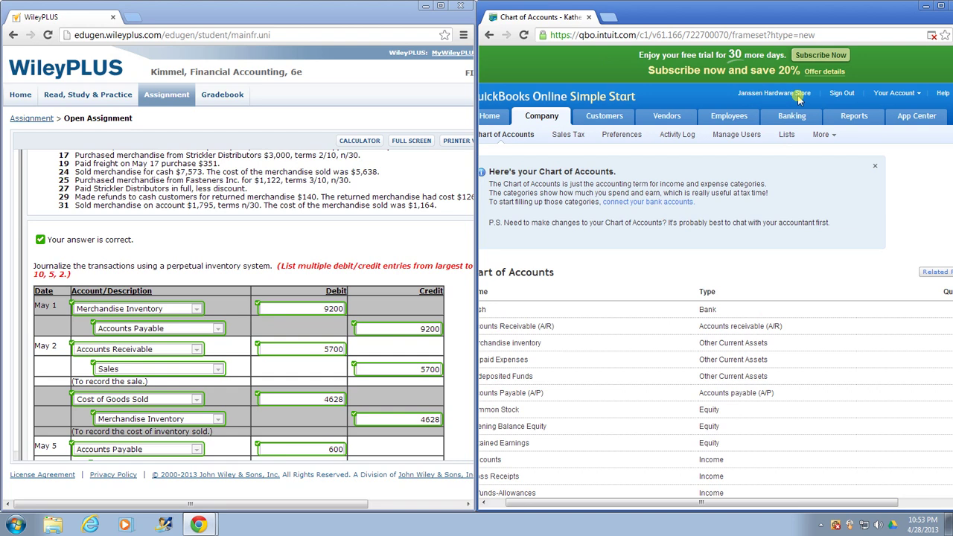
left_click(921, 97)
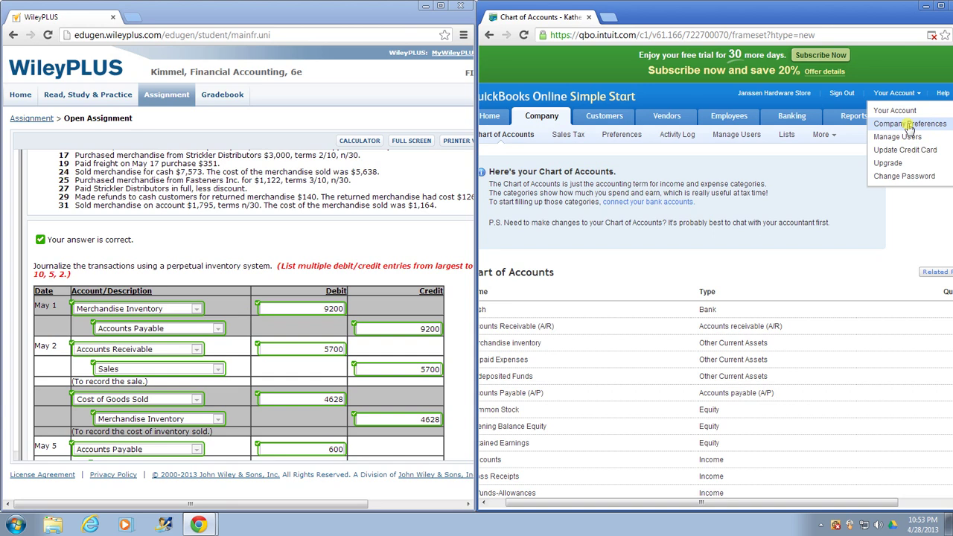
left_click(909, 124)
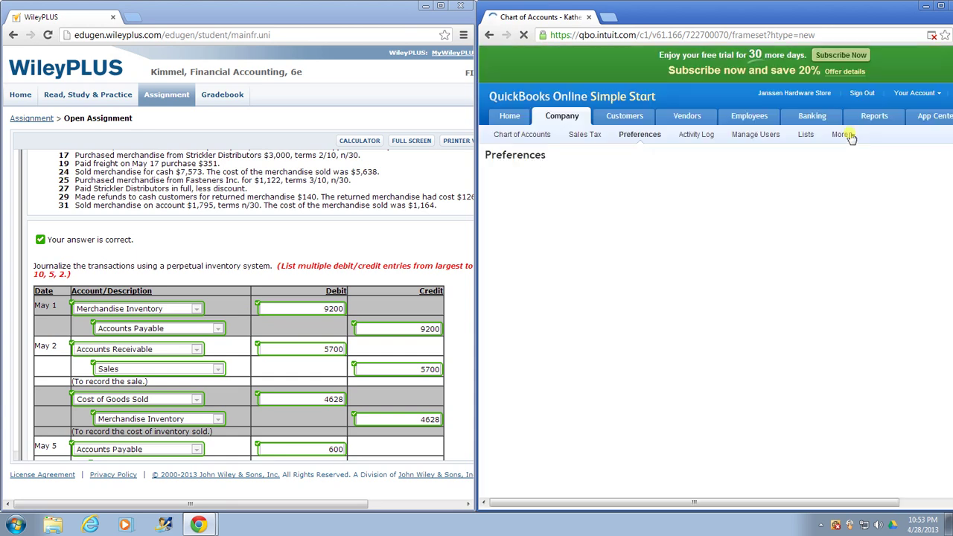
left_click(850, 138)
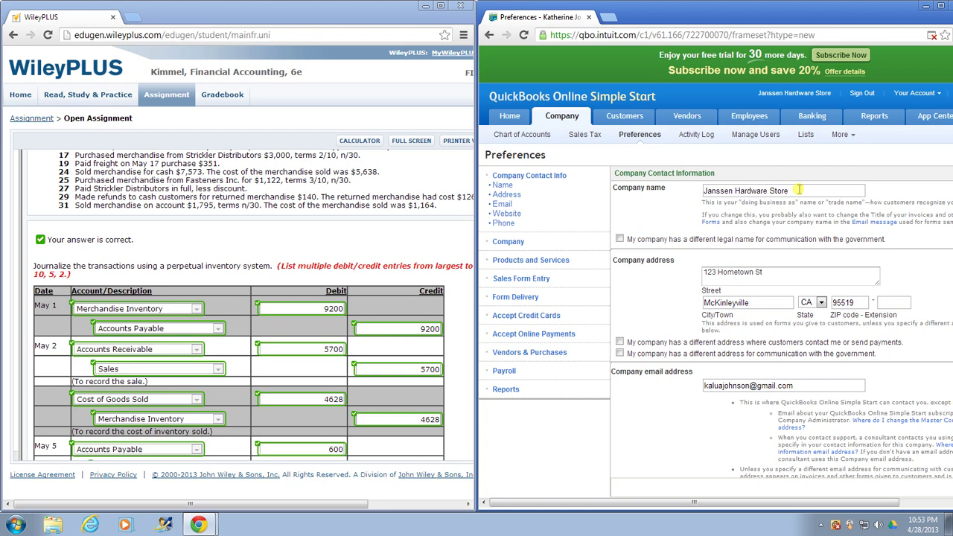
Return to the chart of accounts and look through the full list, from assets to other expenses.
left_click(537, 137)
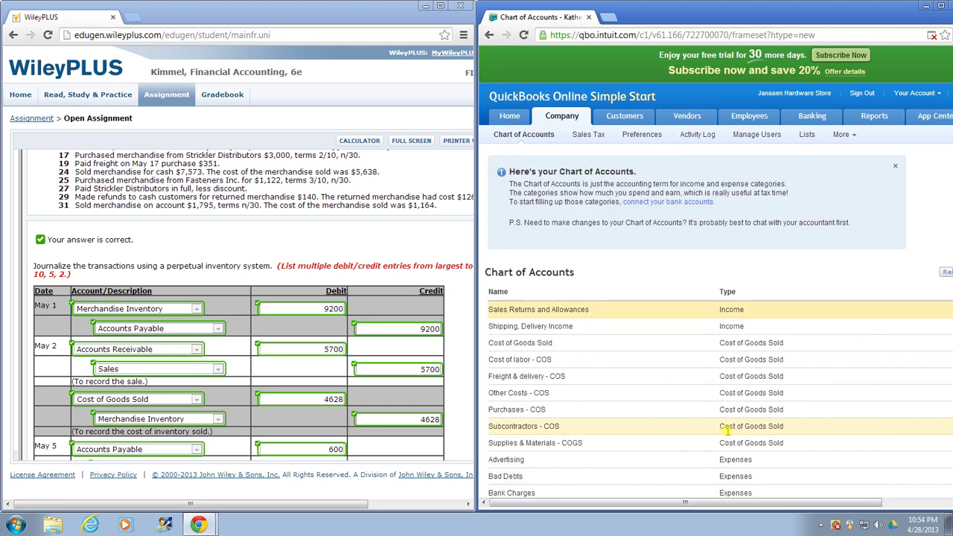
scroll(726, 439, "down", 3)
scroll(705, 417, "down", 5)
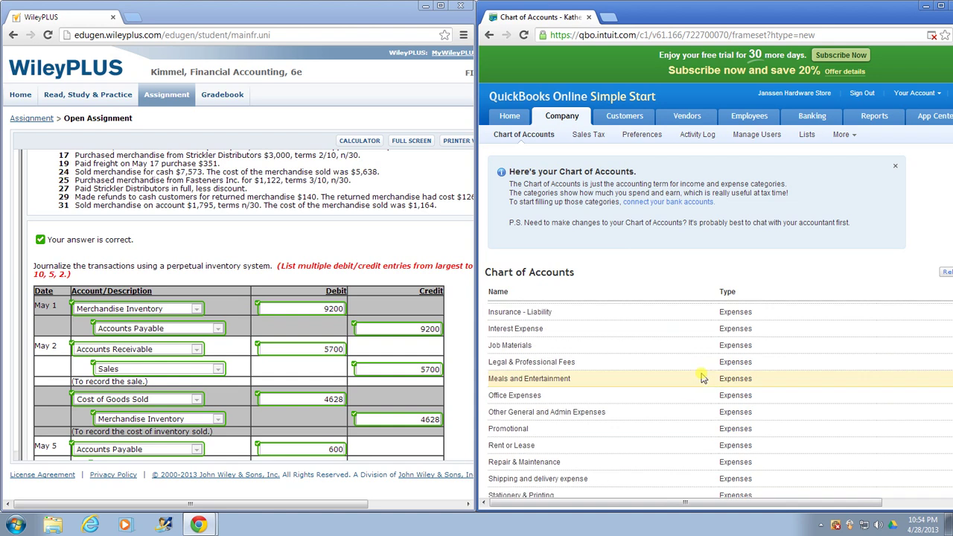
scroll(703, 378, "down", 2)
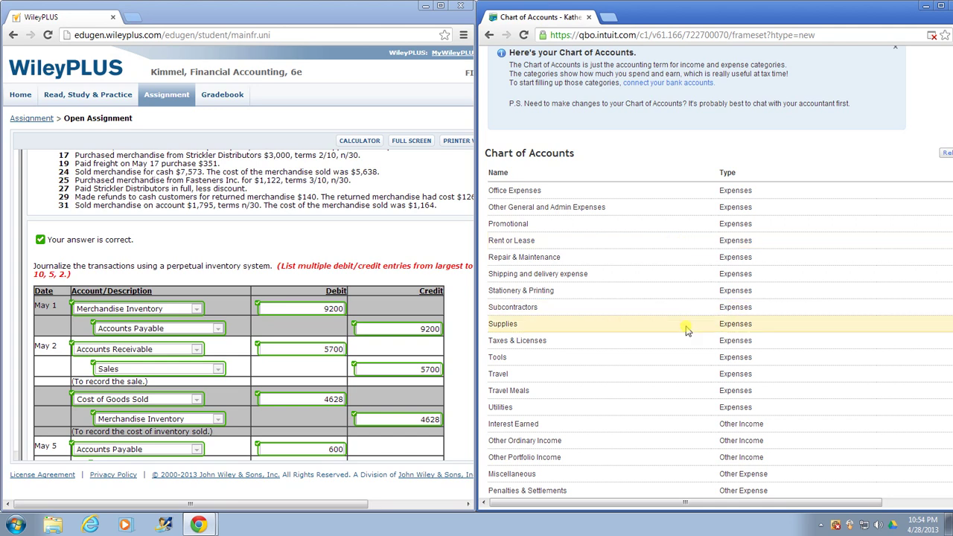
scroll(685, 330, "down", 1)
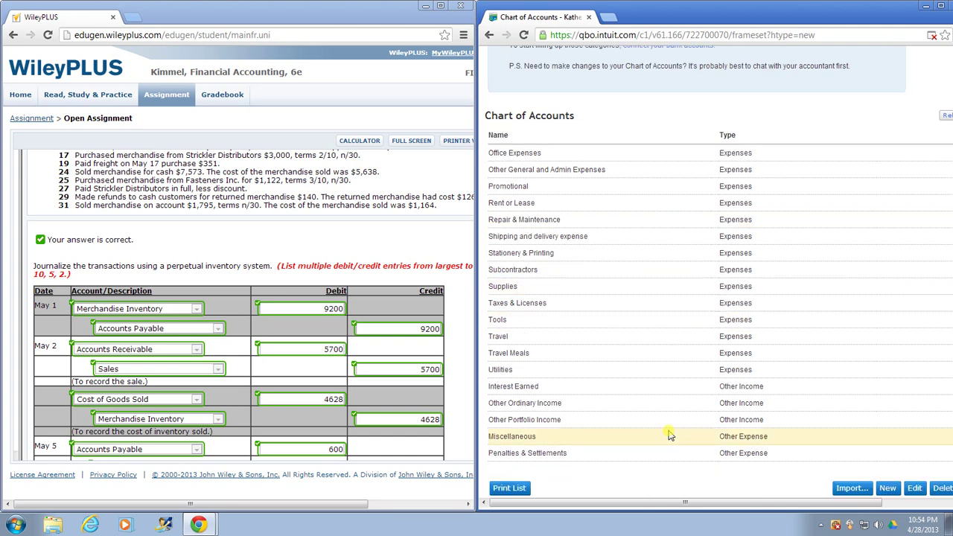
scroll(673, 417, "up", 5)
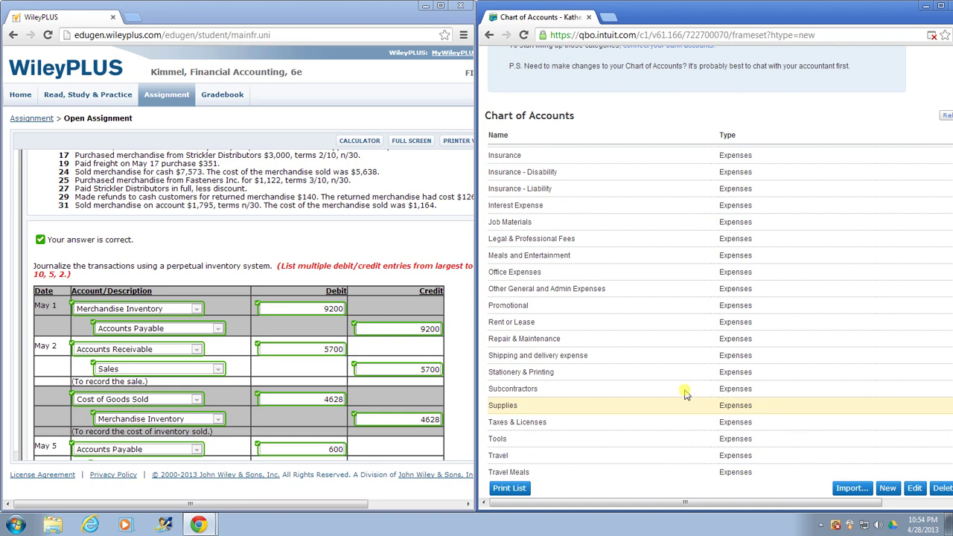
scroll(690, 369, "up", 5)
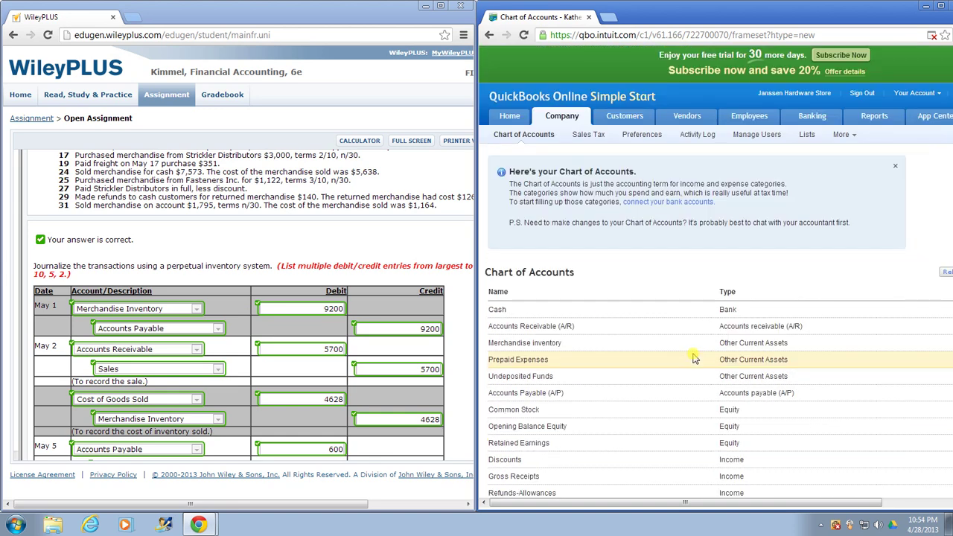
Open a blank journal entry form from the banking functions.
mouse_move(625, 120)
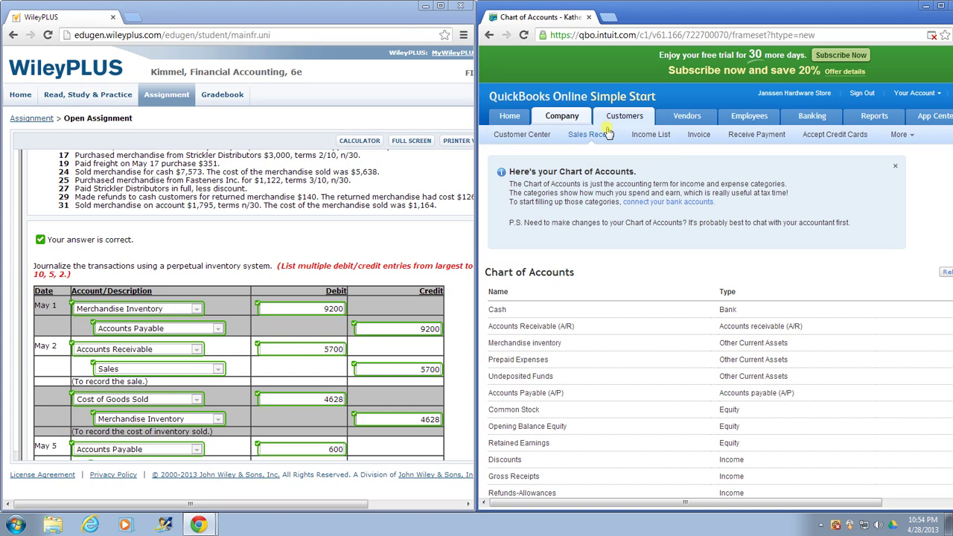
mouse_move(812, 119)
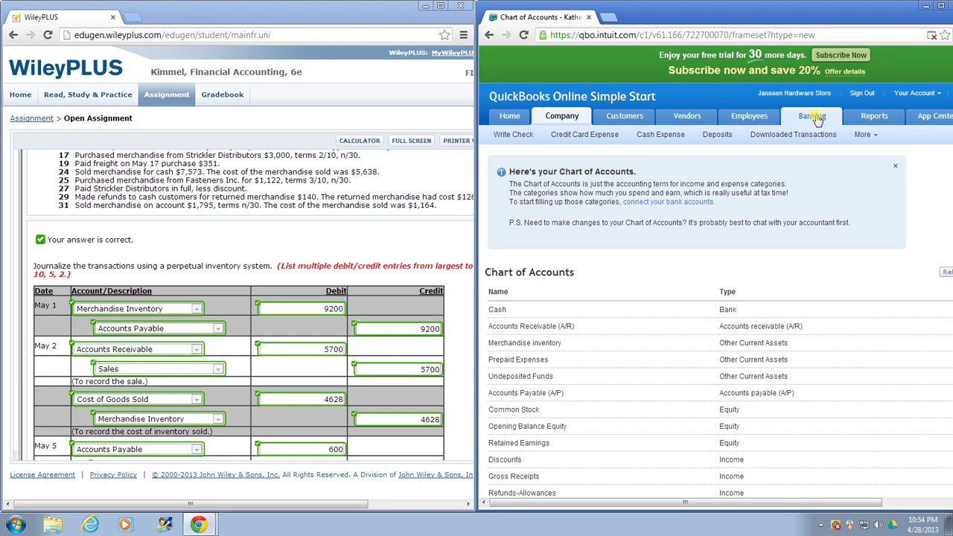
mouse_move(871, 139)
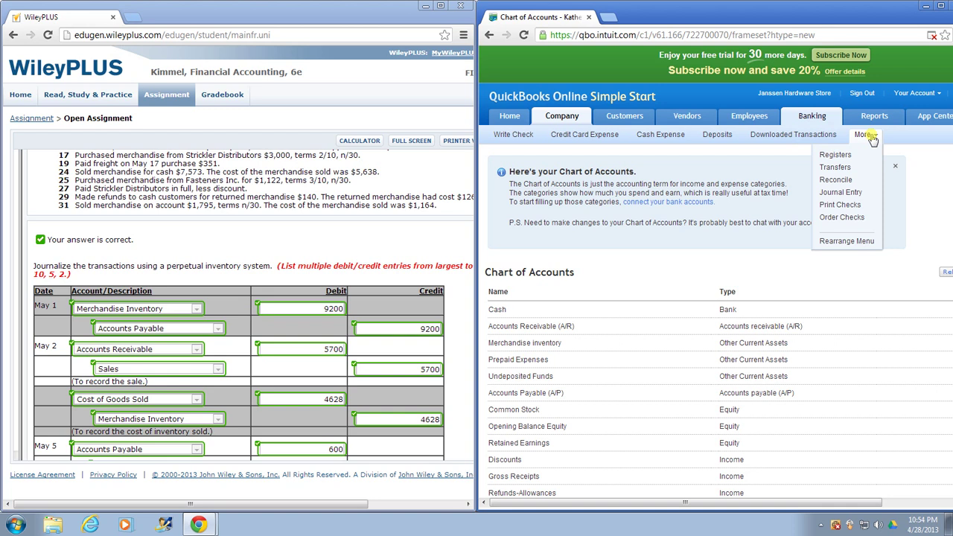
left_click(840, 195)
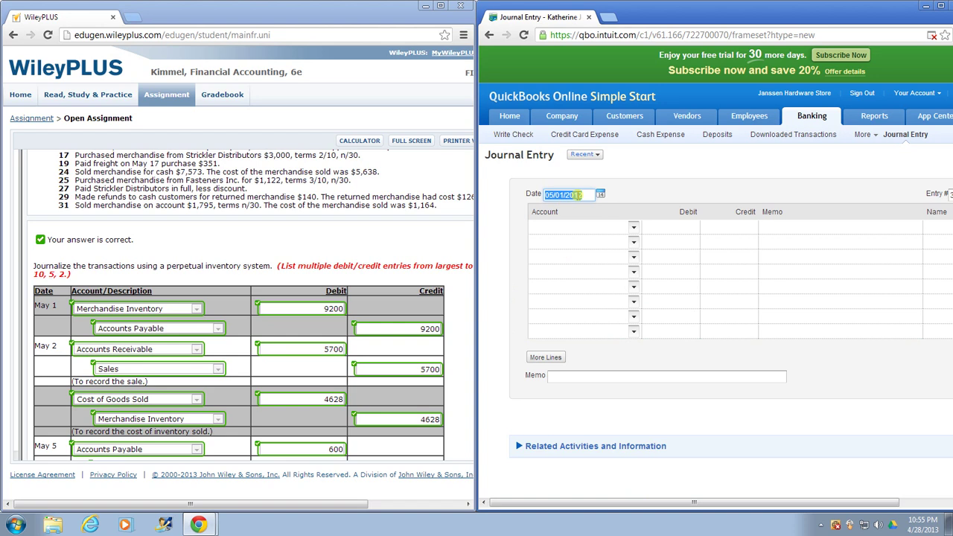
Set the journal entry date to 05/01/2012.
left_click(584, 194)
key("BackSpace")
type("2")
left_click(564, 195)
left_click(584, 196)
left_click(600, 193)
left_click(591, 194)
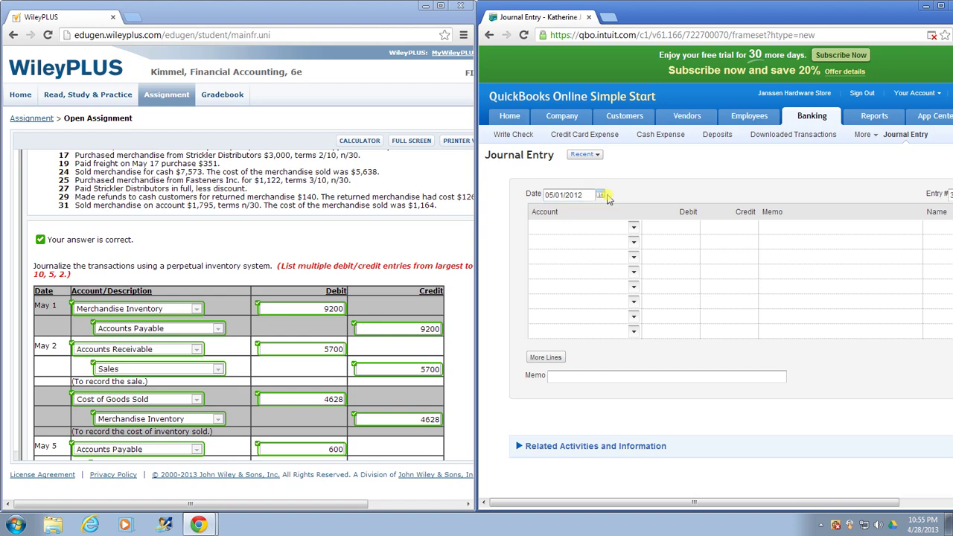
left_click(601, 194)
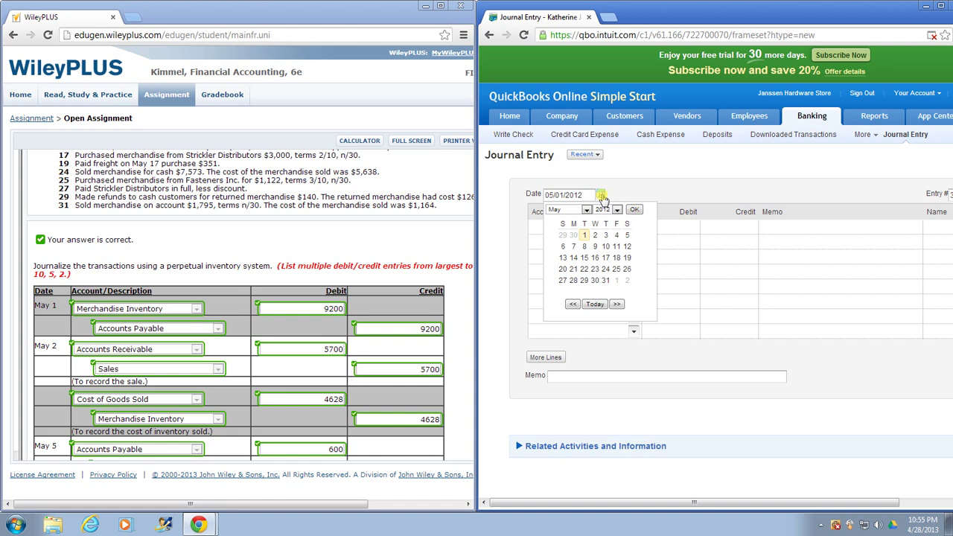
left_click(638, 211)
Enter Merchandise inventory as the account on the first line of the journal entry.
left_click(557, 227)
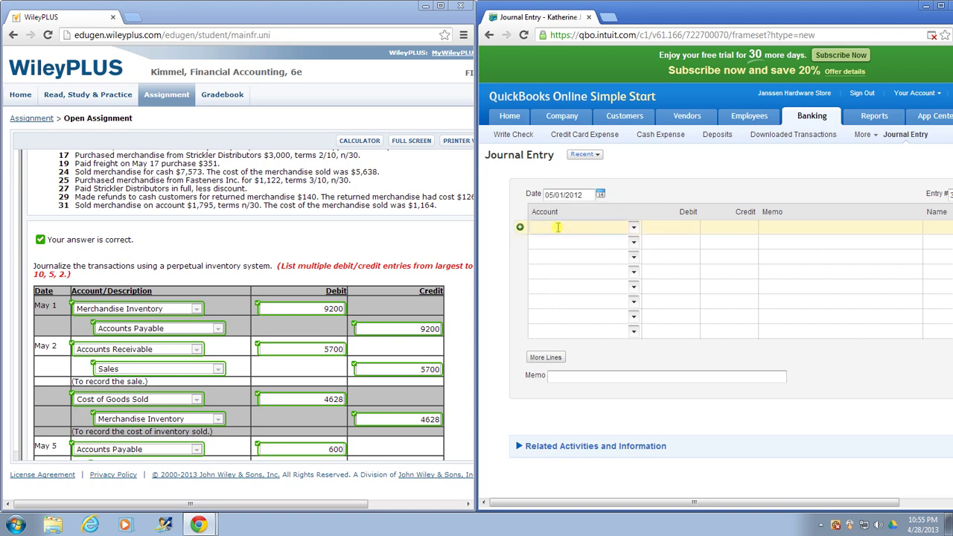
type("Merchandise inventory")
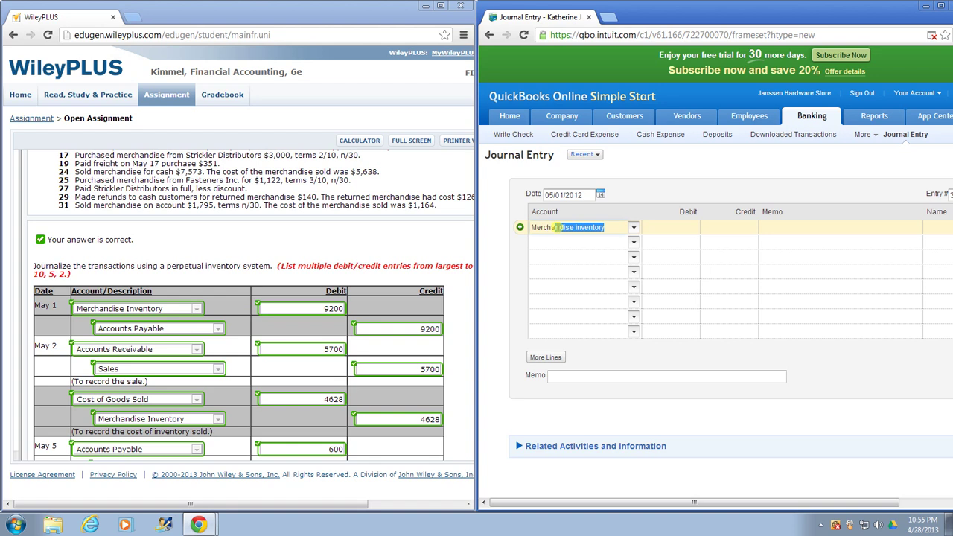
key("Tab")
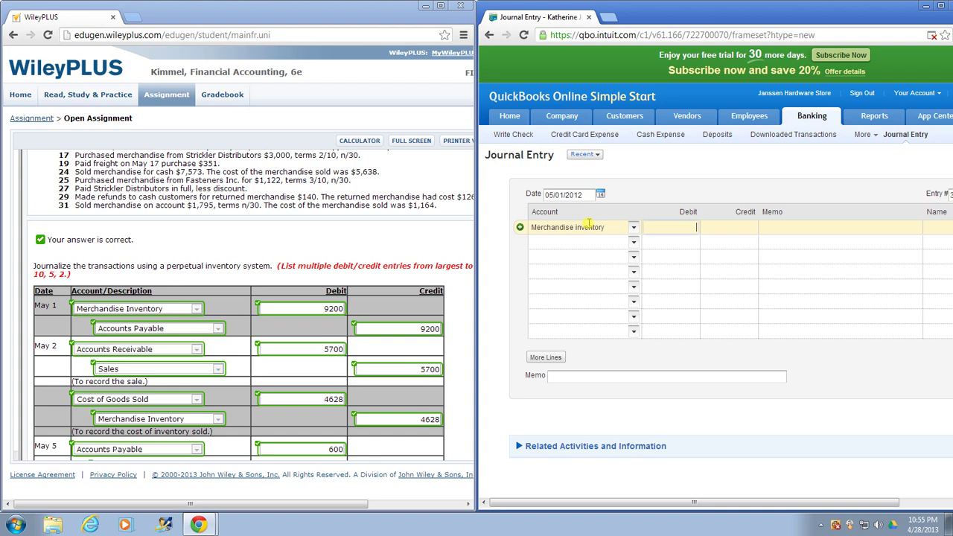
Go through the new-account setup for an Other Current Assets account with detail type Inventory, and cancel it before finishing.
left_click(633, 229)
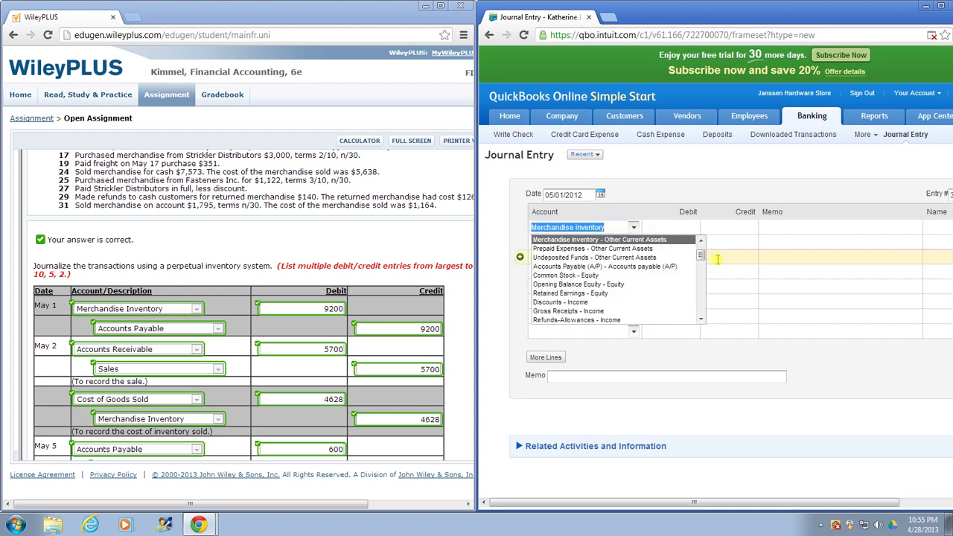
scroll(703, 257, "up", 1)
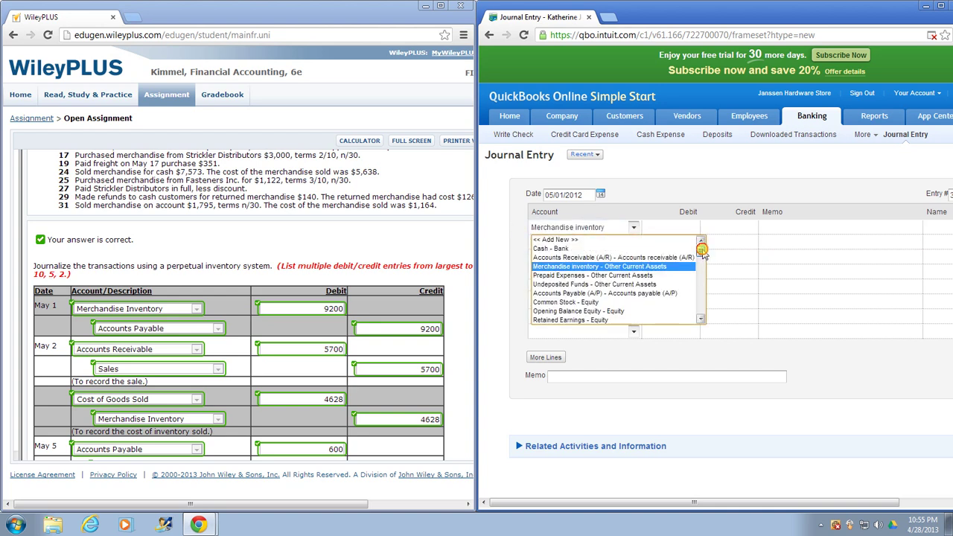
left_click(555, 239)
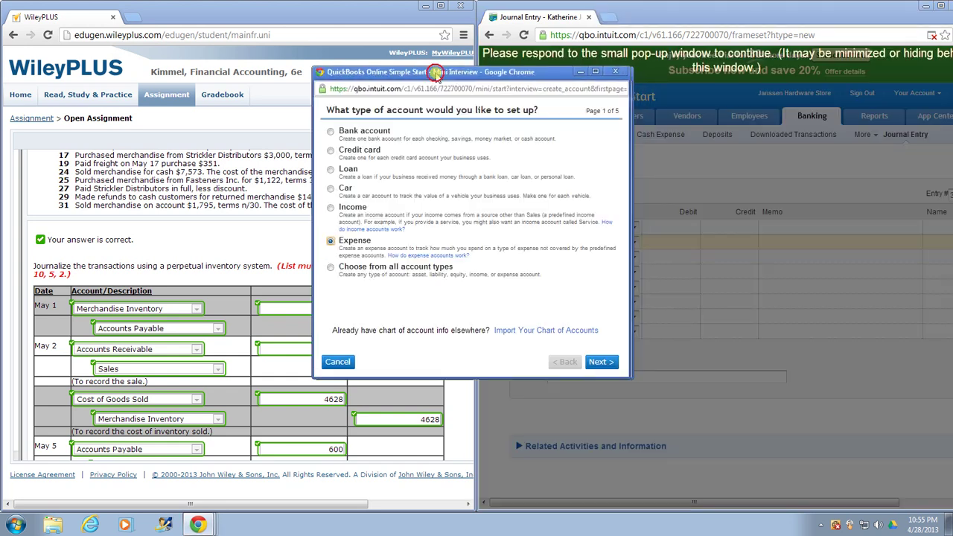
left_click_drag(437, 72, 248, 73)
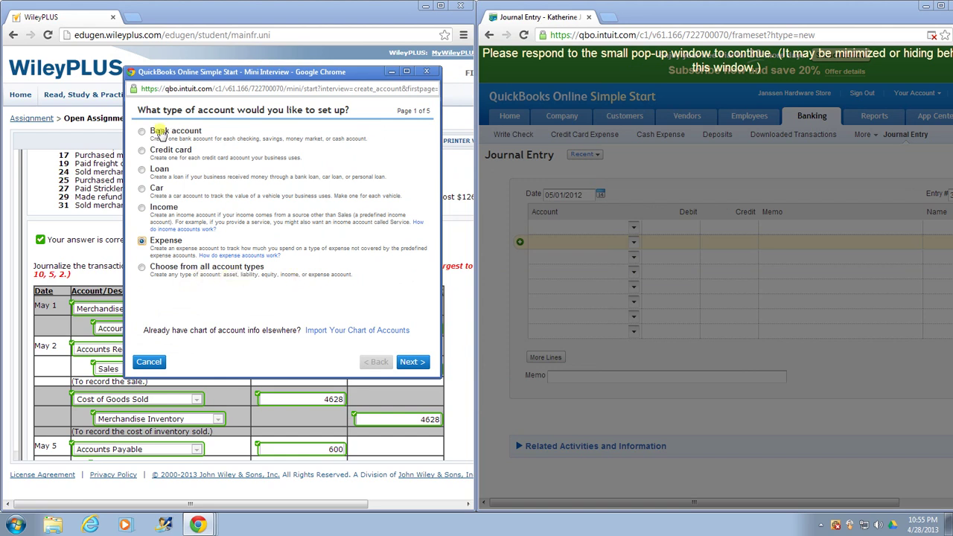
left_click(140, 268)
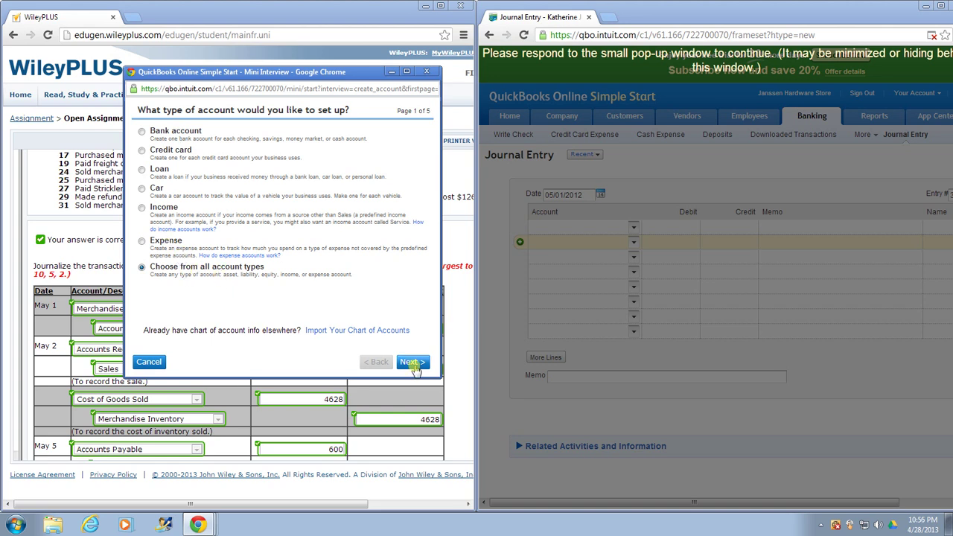
left_click(414, 364)
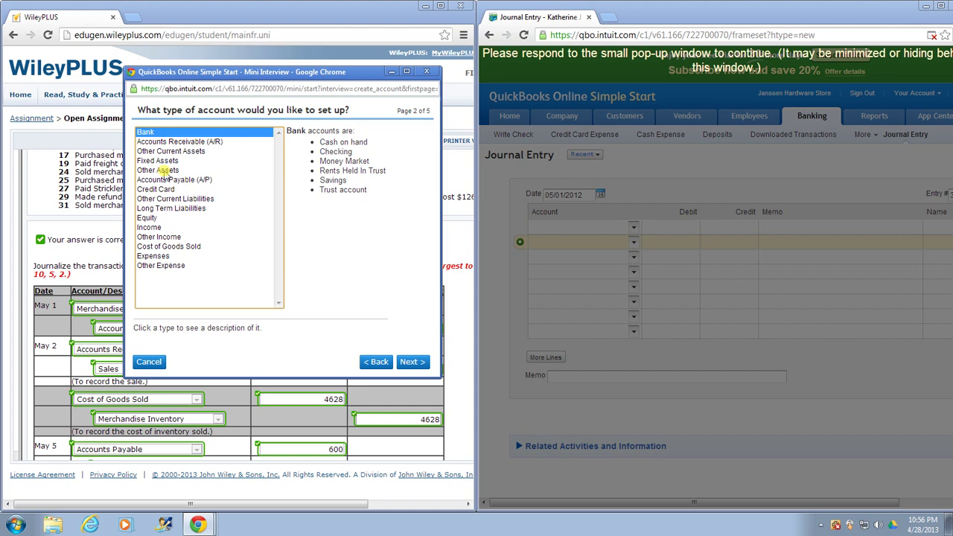
left_click(163, 171)
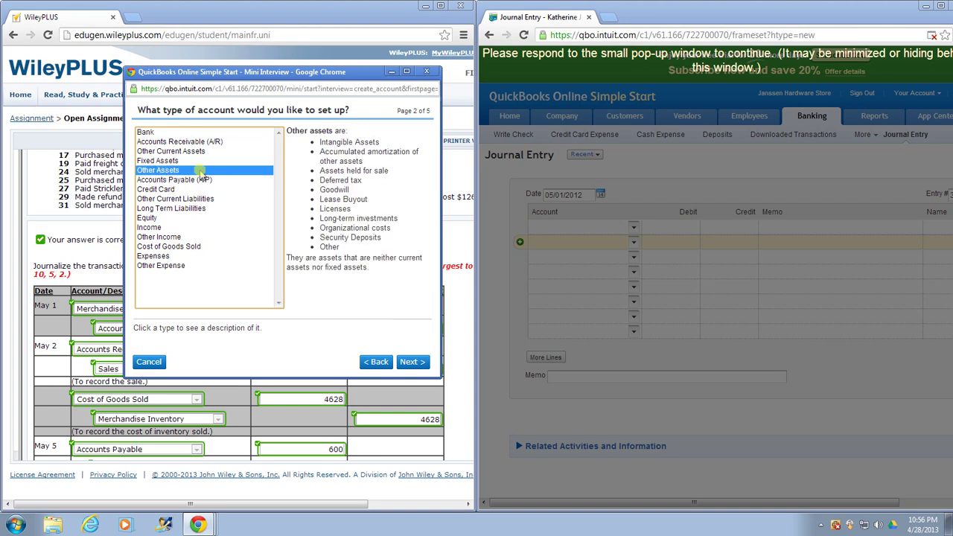
left_click(198, 152)
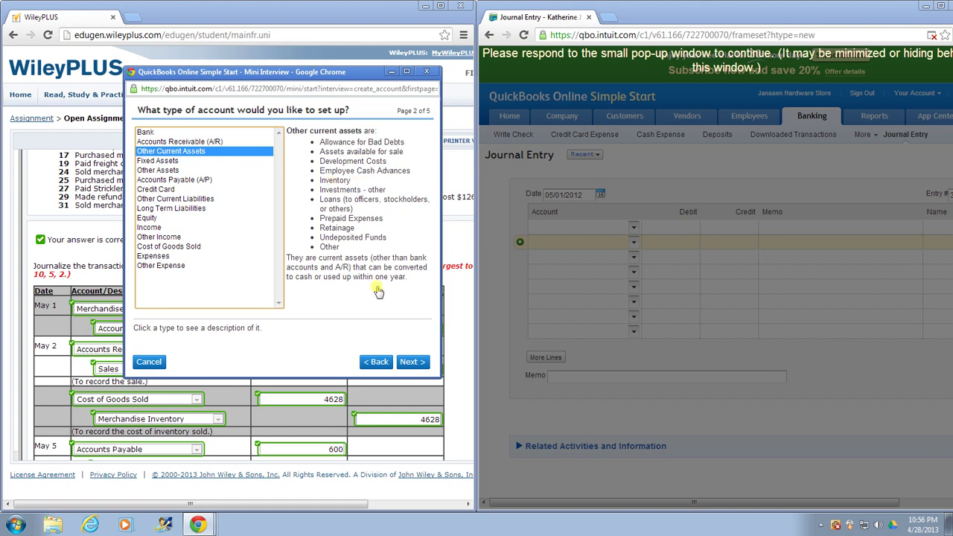
left_click(413, 364)
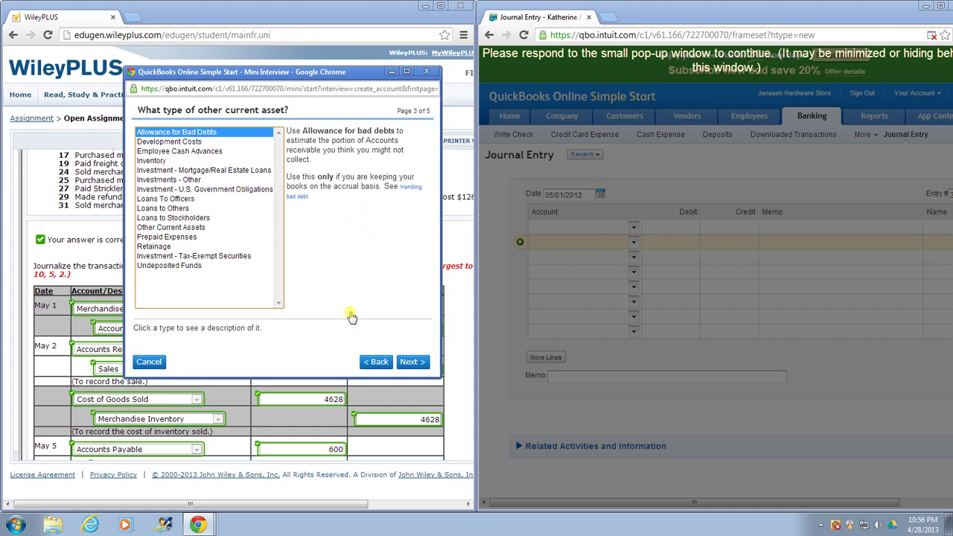
left_click(163, 160)
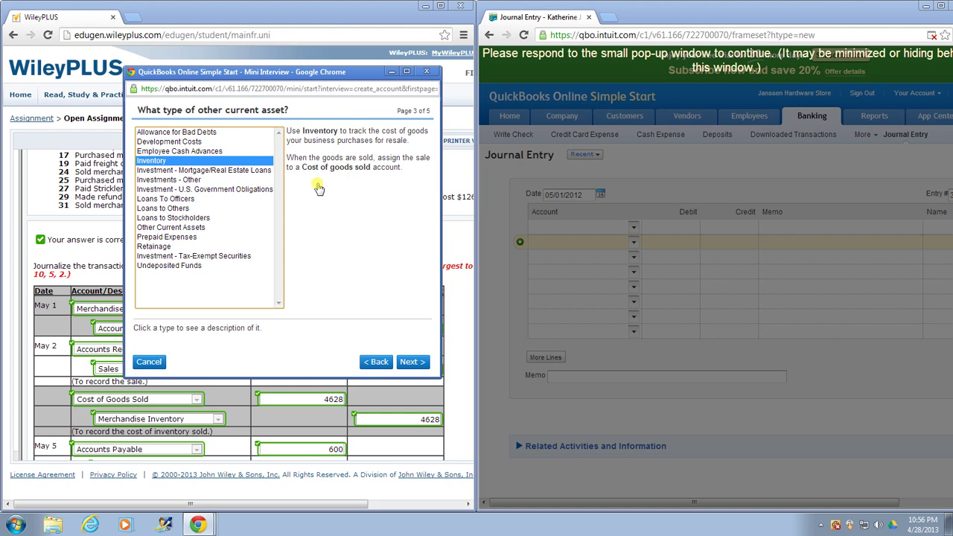
left_click(410, 365)
left_click(409, 365)
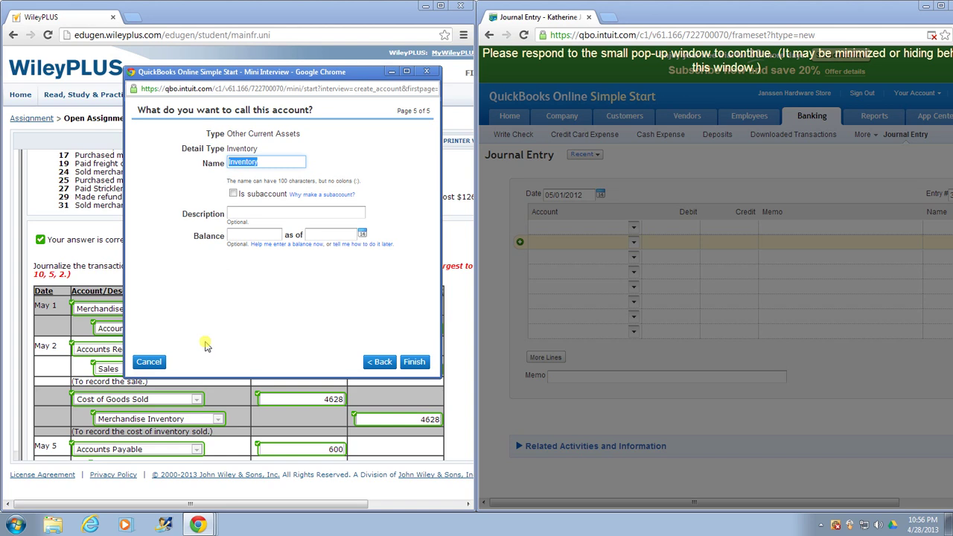
left_click(157, 363)
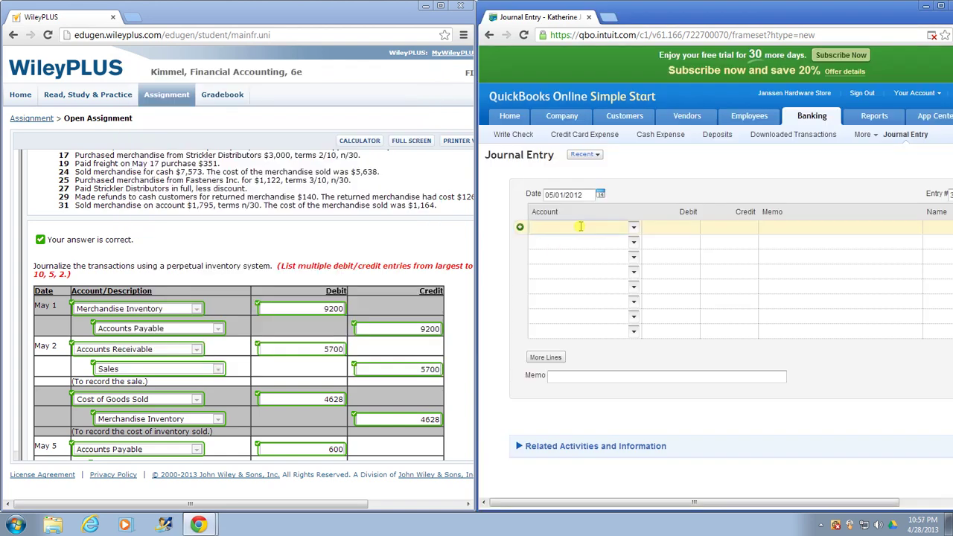
Fill the first journal line with the Merchandise inventory account and a debit of 9200.
type("Merchandise inventory")
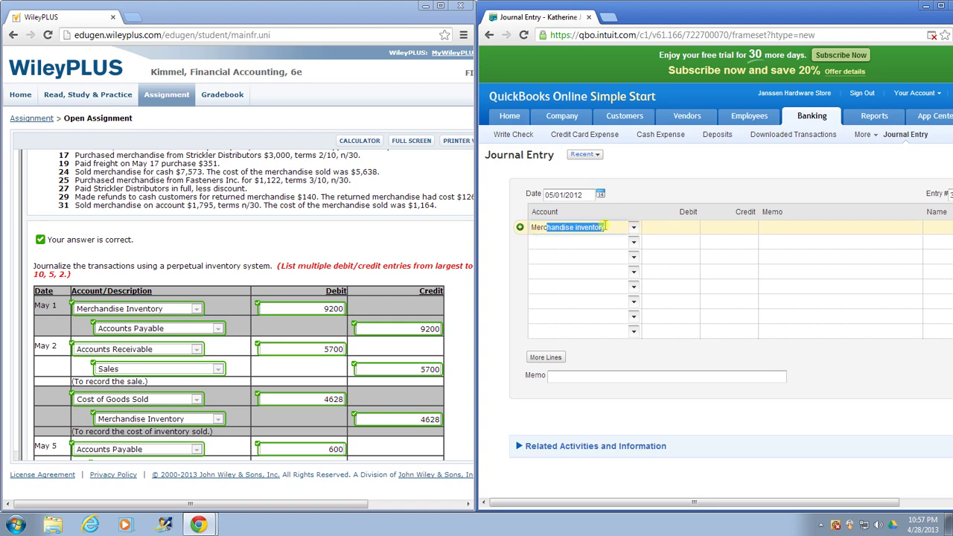
left_click(656, 226)
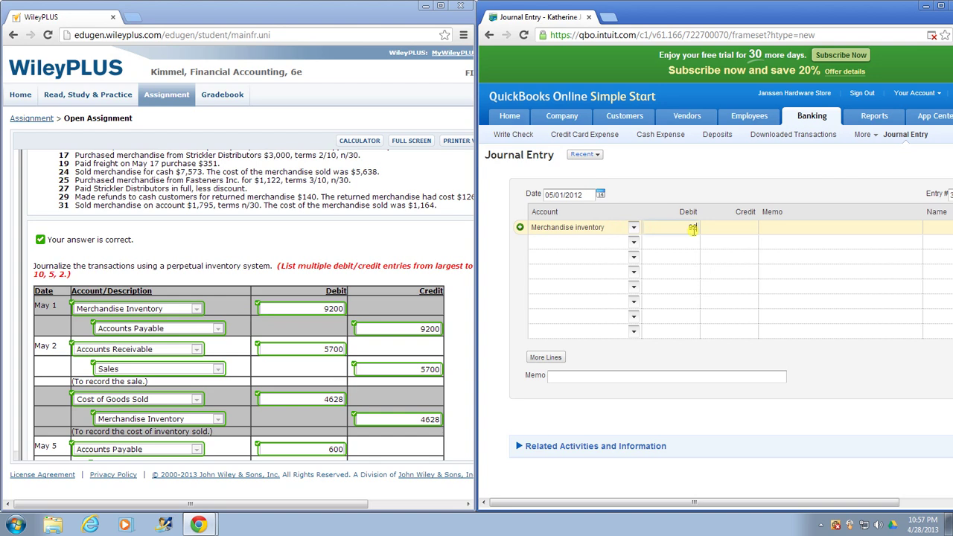
key("Tab")
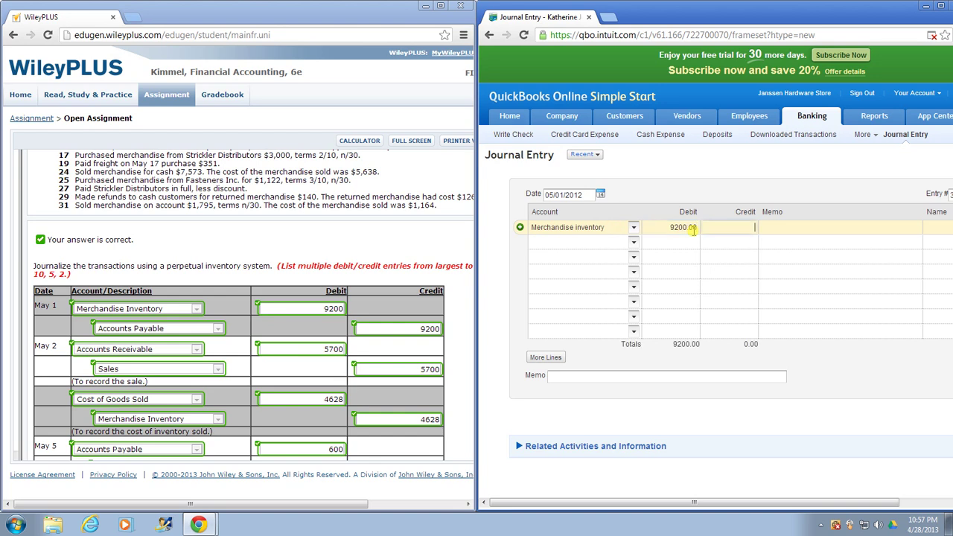
key("Tab")
key("Tab")
key("Tab")
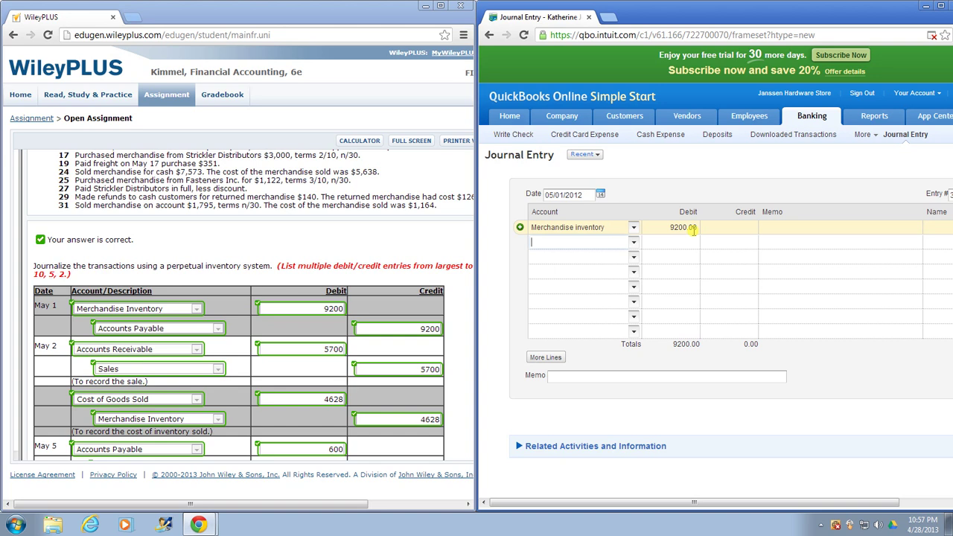
Enter Accounts Payable (A/P) on the second journal line with a credit of 9200.00.
type("Accounts Payable (A/P")
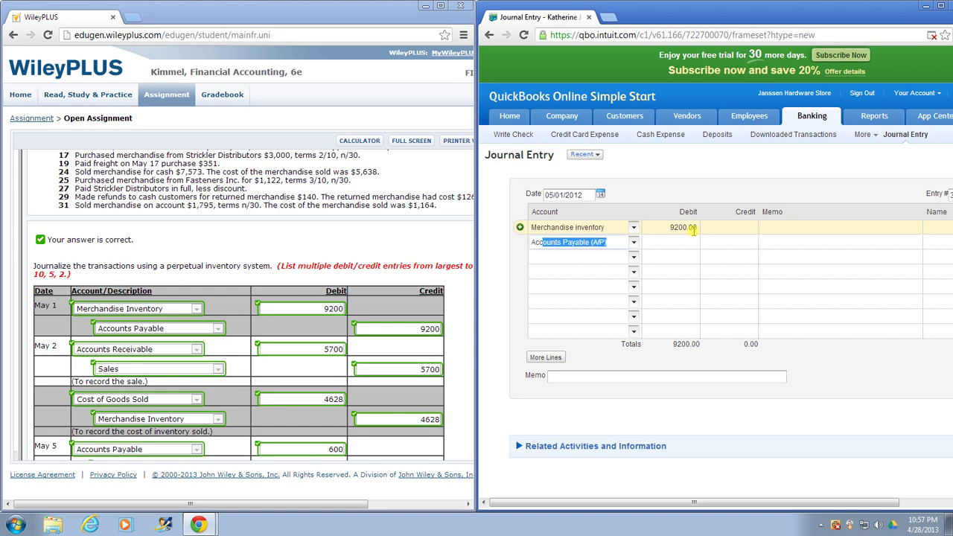
key("Tab")
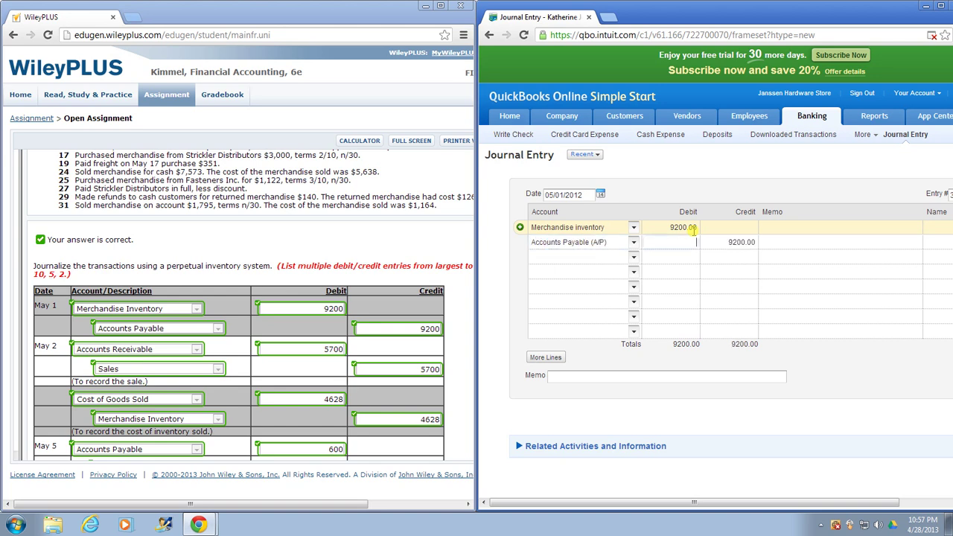
key("Tab")
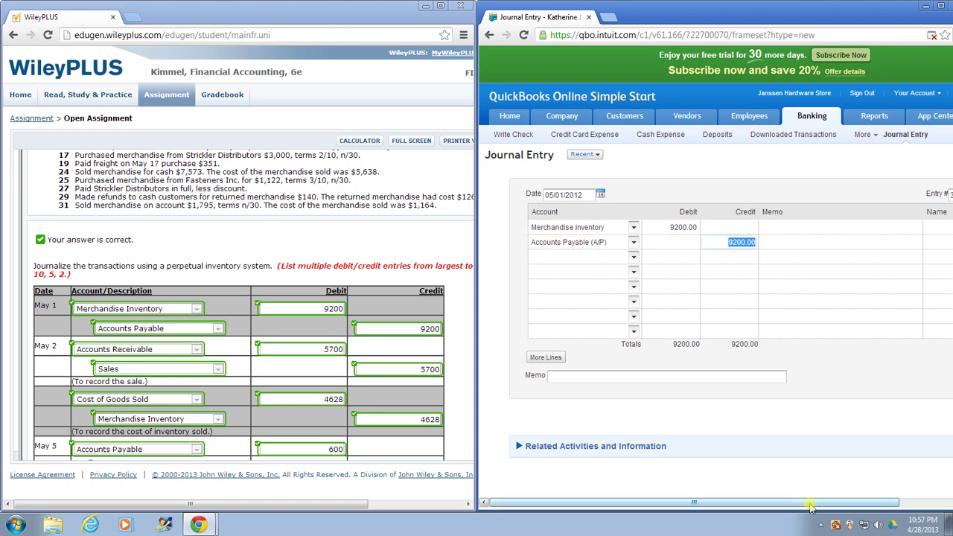
Open the form for adding a new vendor name from the Accounts Payable line, and cancel it.
left_click_drag(825, 503, 859, 496)
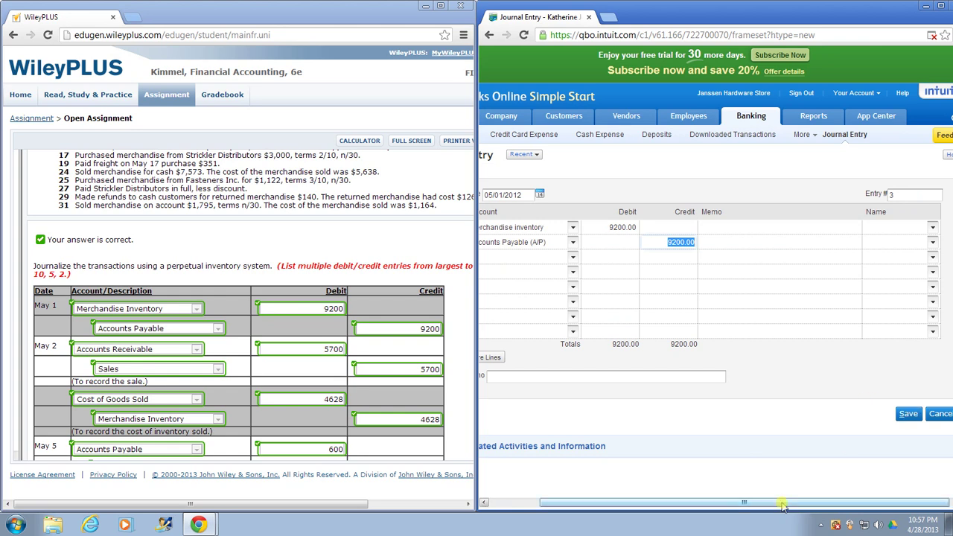
left_click_drag(772, 501, 763, 501)
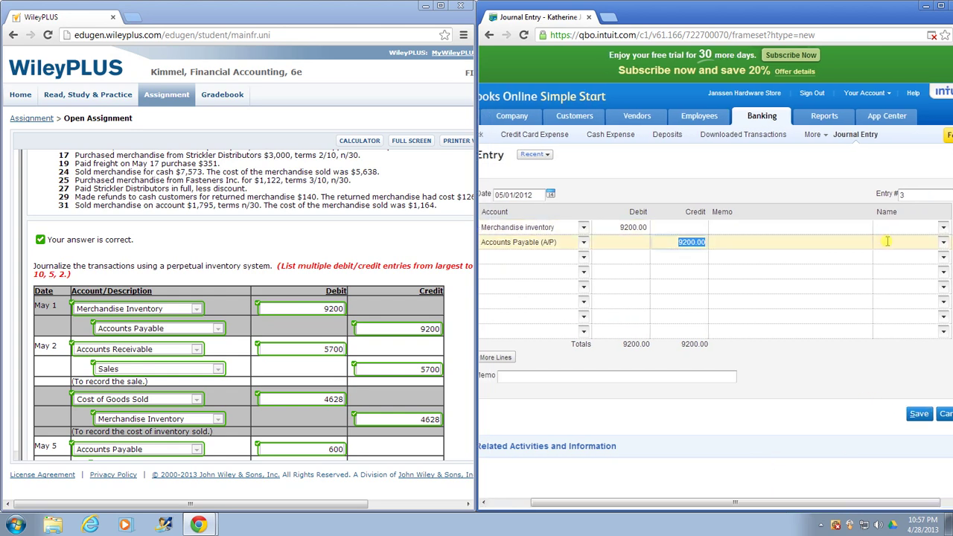
left_click(942, 246)
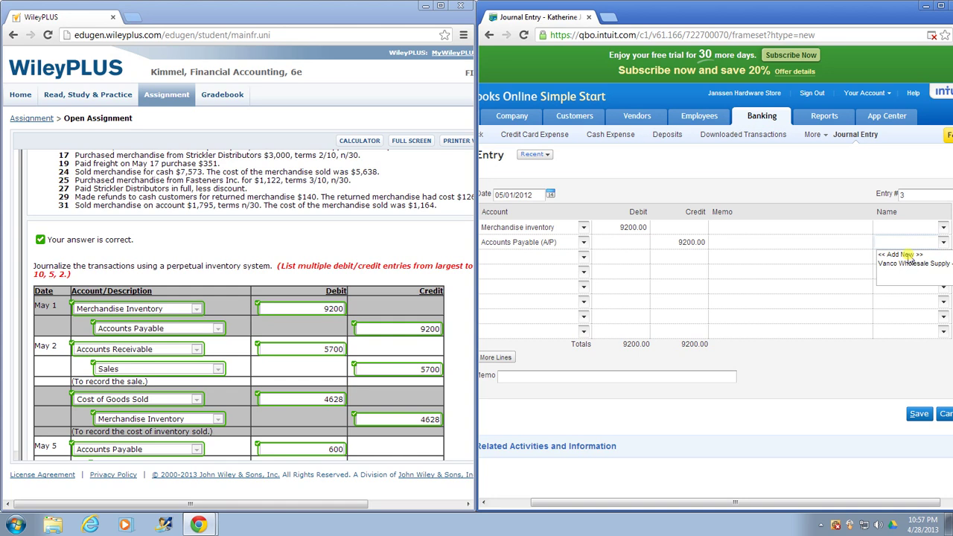
left_click(909, 257)
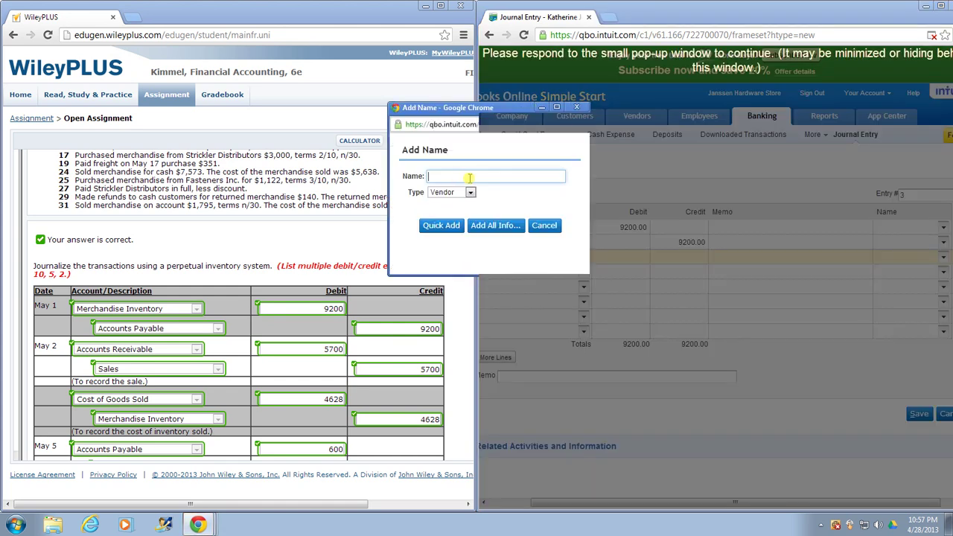
left_click(546, 226)
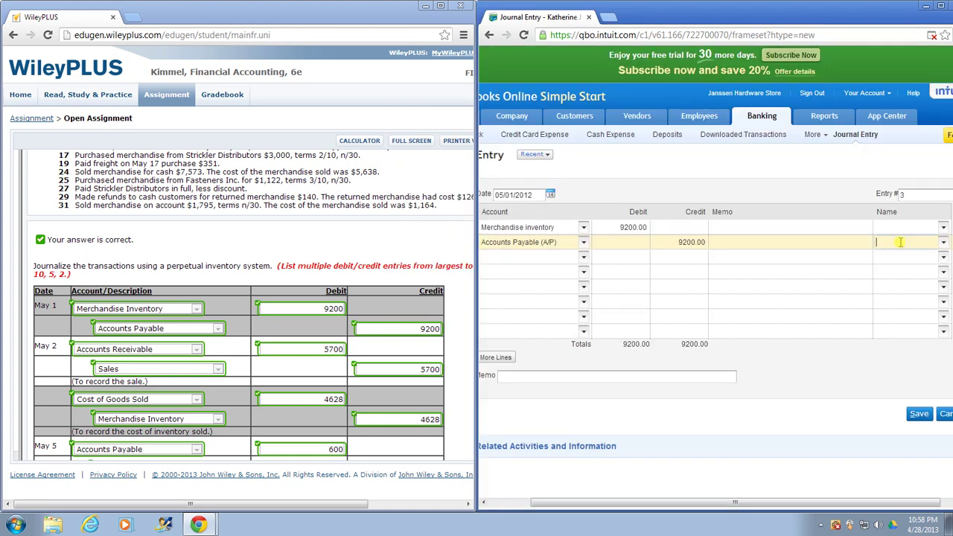
Assign Vanco Wholesale Supply as the name on the Accounts Payable line and save the journal entry.
type("Vanco Wholesale S")
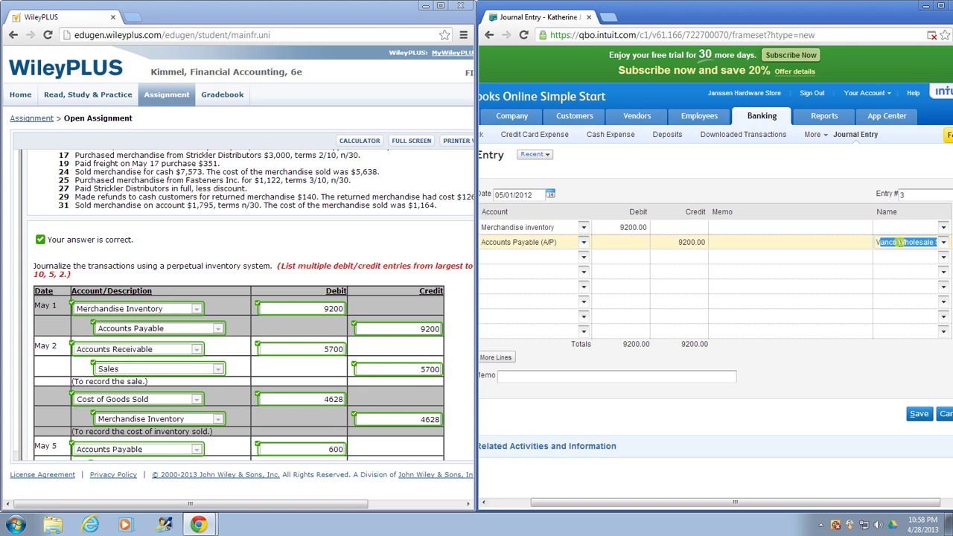
left_click(909, 254)
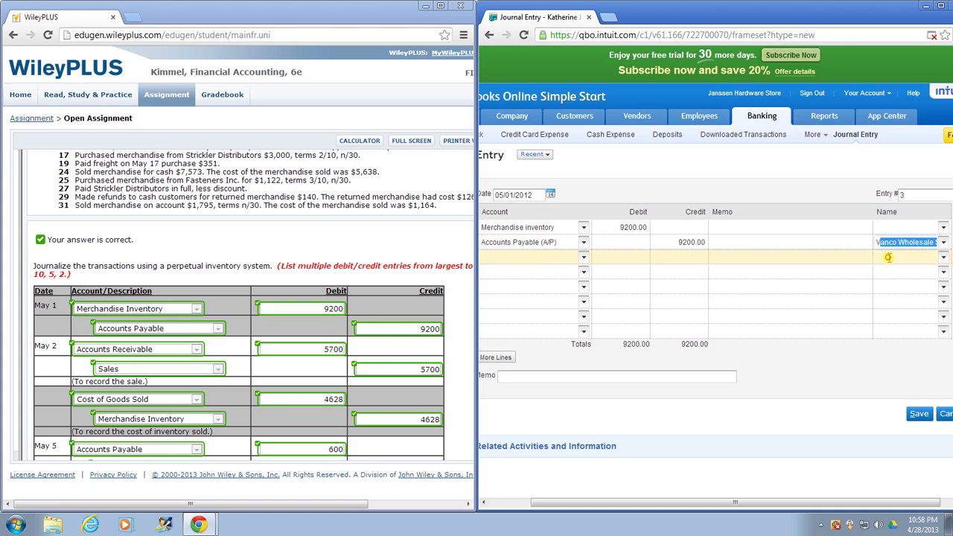
left_click(888, 257)
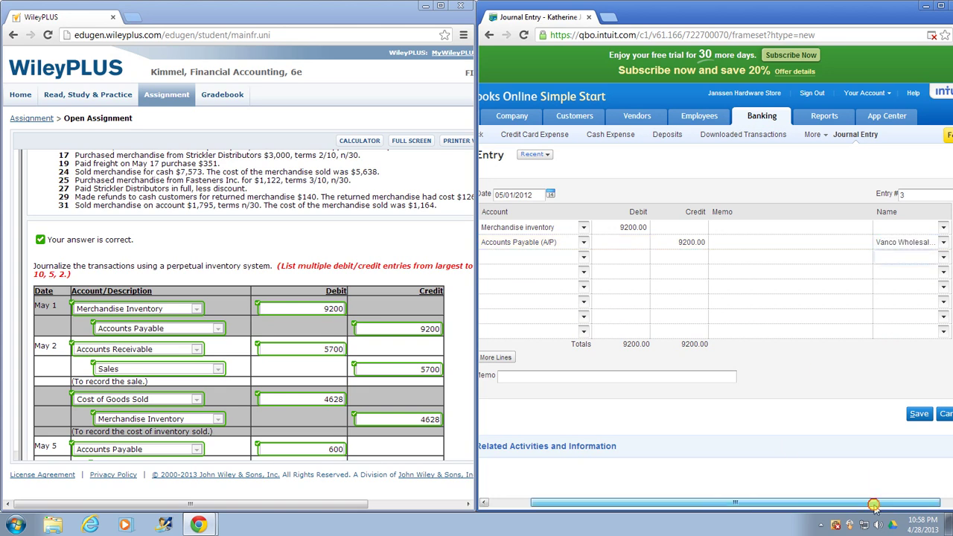
left_click_drag(874, 503, 822, 502)
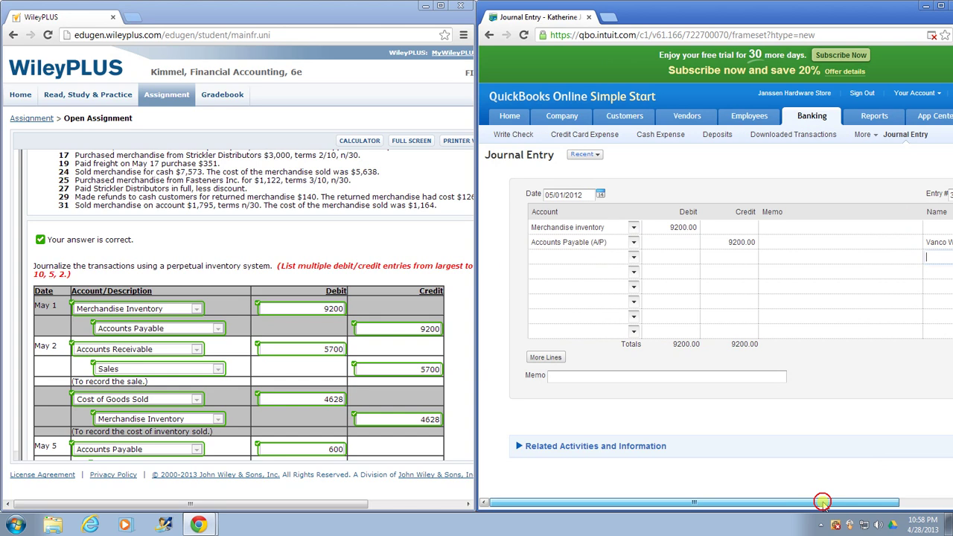
left_click_drag(822, 502, 896, 503)
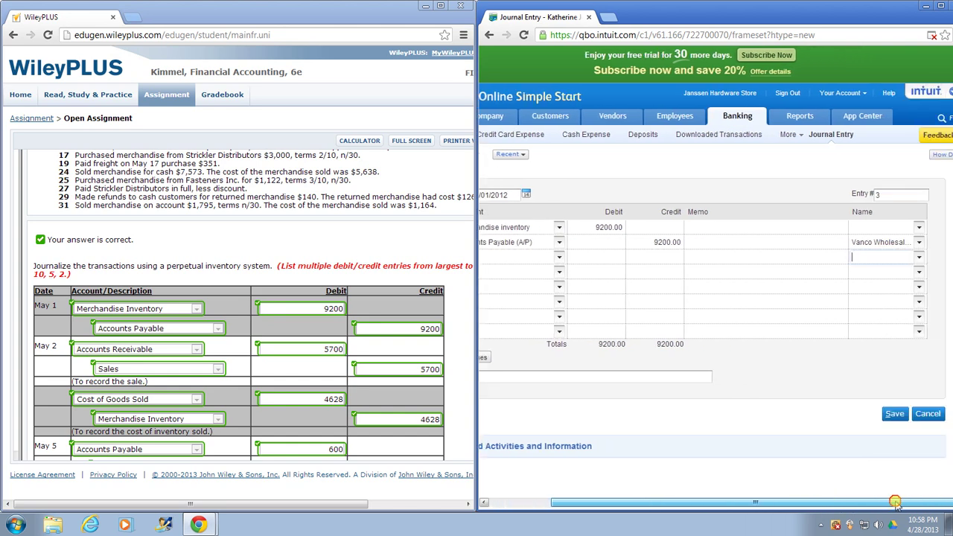
left_click(896, 414)
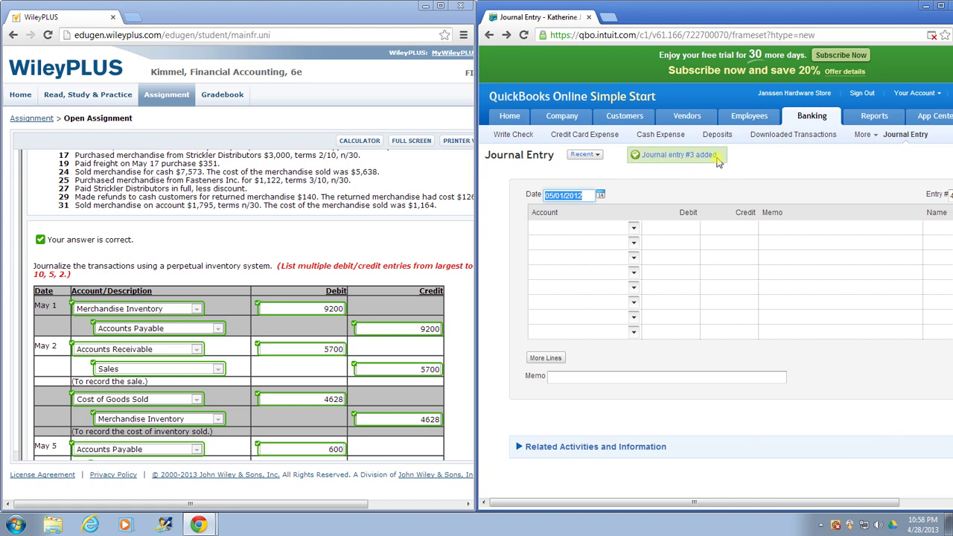
Open the full report list and look through its categories down to the Accountant & Taxes reports.
left_click(877, 117)
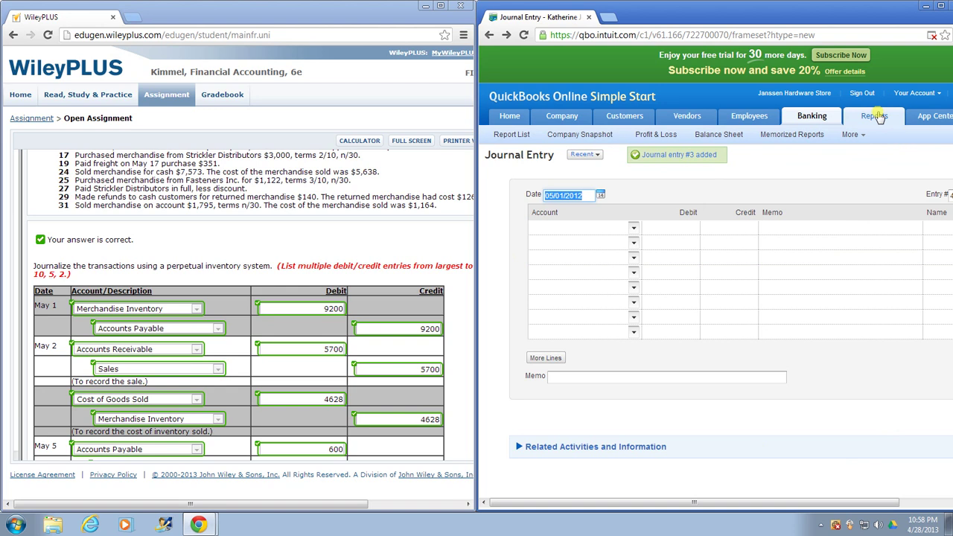
left_click(855, 136)
left_click(512, 135)
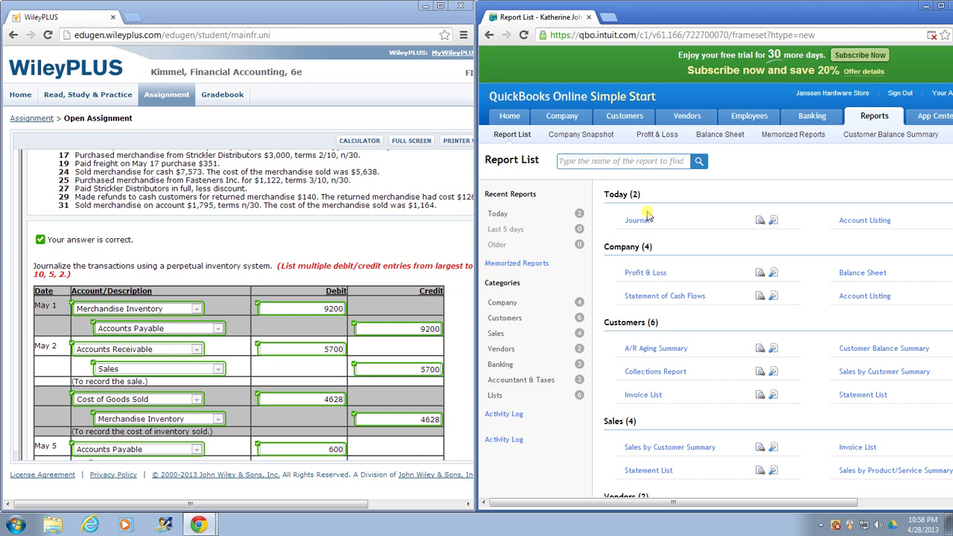
mouse_move(636, 221)
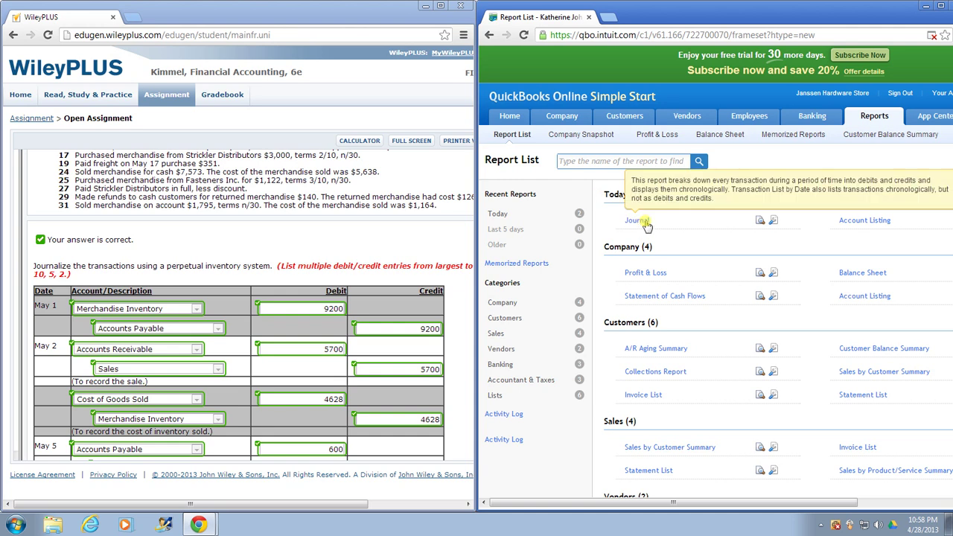
scroll(715, 243, "down", 4)
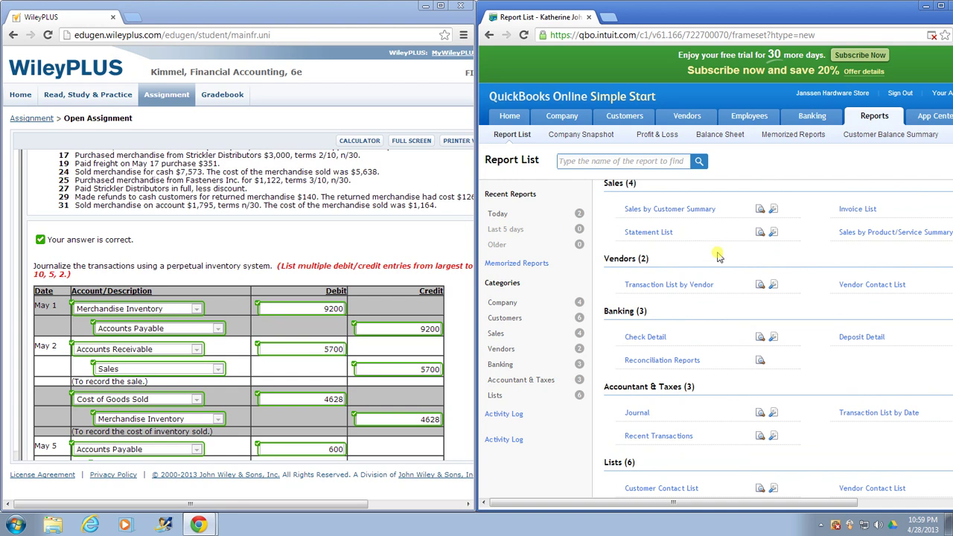
scroll(720, 250, "down", 1)
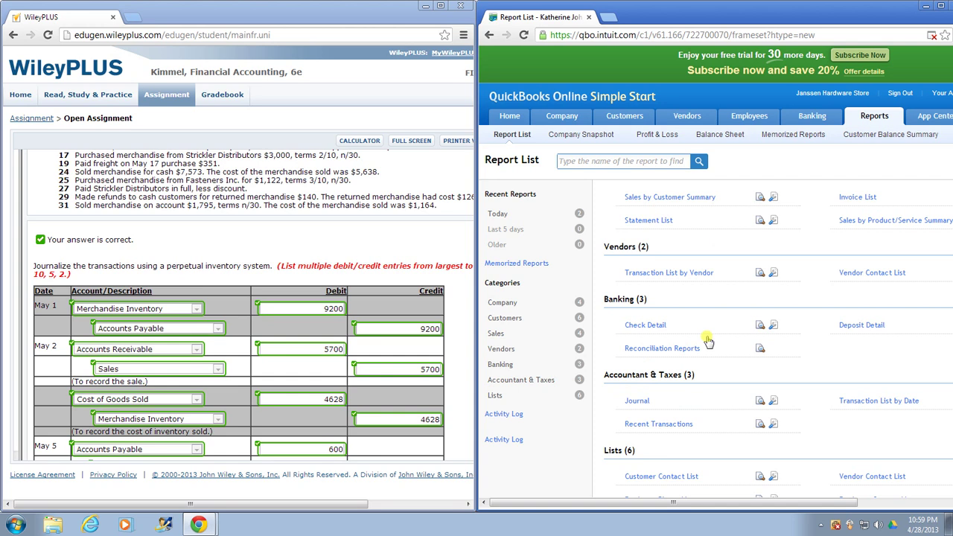
Run the Journal report for the custom date range 05/01/2012 to 05/31/2012 and view its debit and credit columns.
left_click(640, 403)
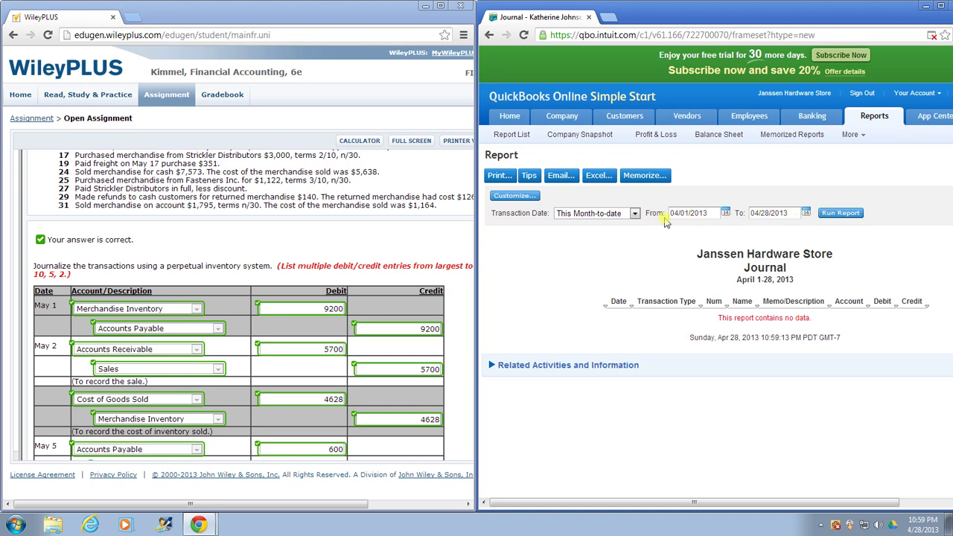
left_click(635, 214)
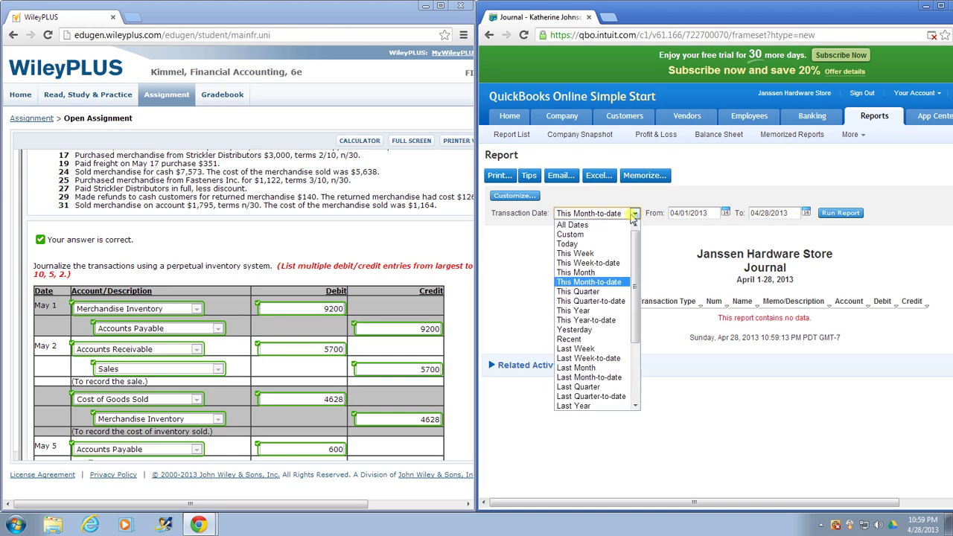
left_click(597, 236)
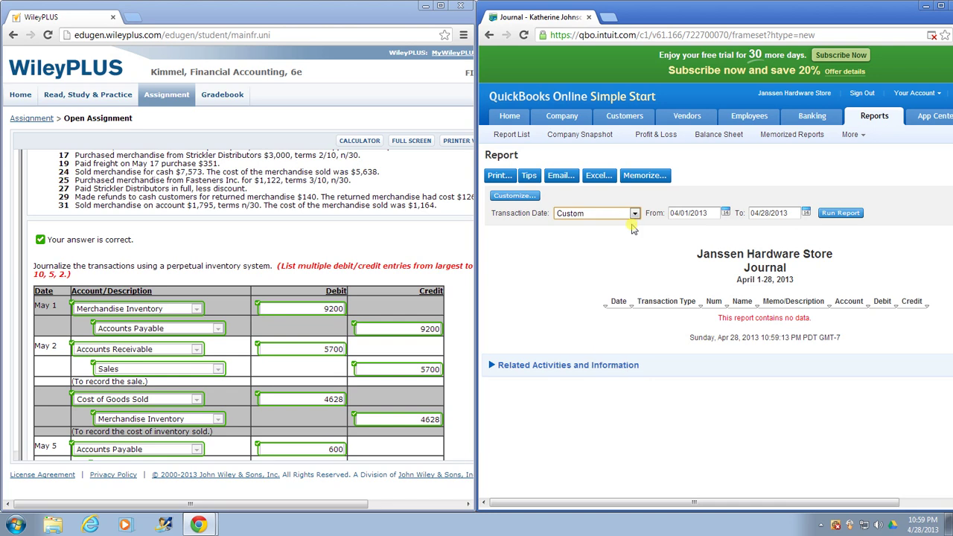
left_click(712, 215)
left_click_drag(715, 213, 634, 214)
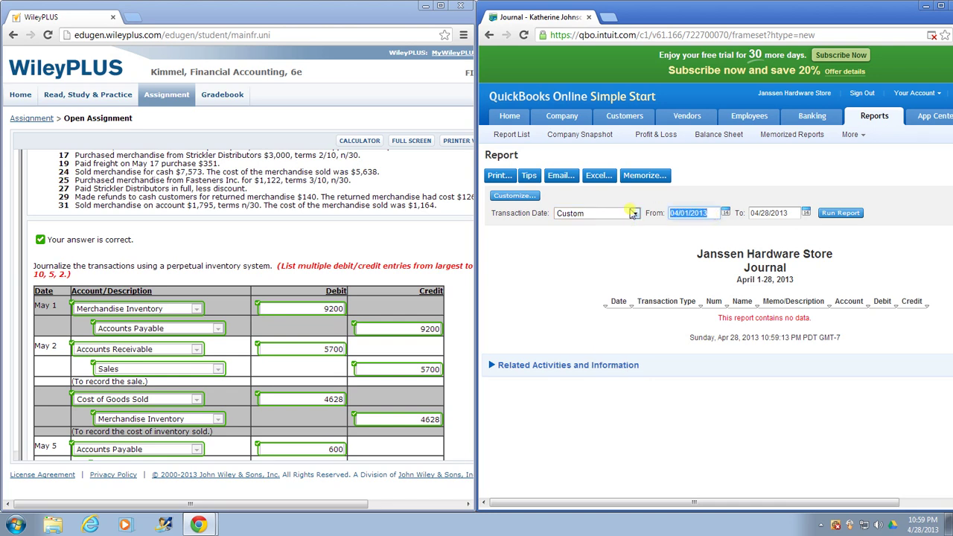
type("05")
left_click(789, 212)
left_click_drag(789, 213, 725, 214)
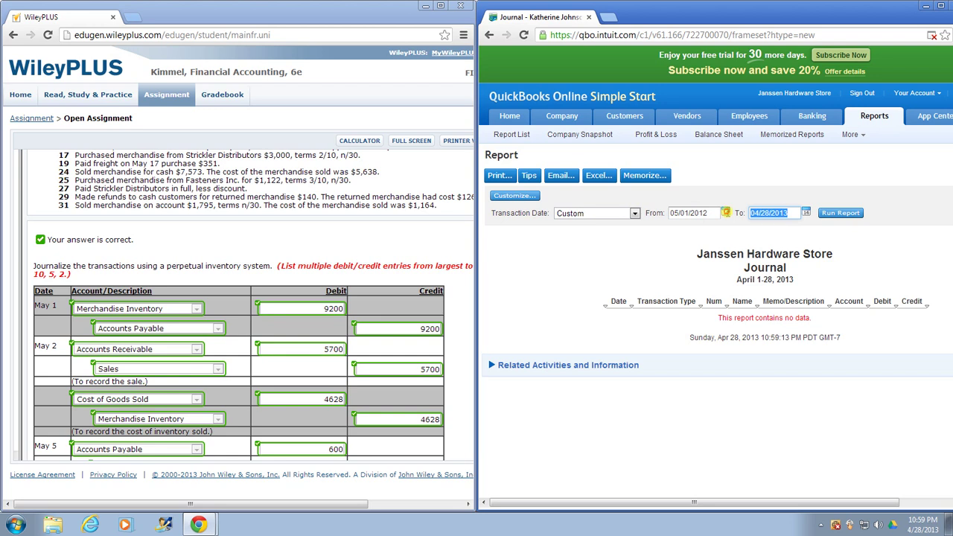
type("05")
left_click(856, 213)
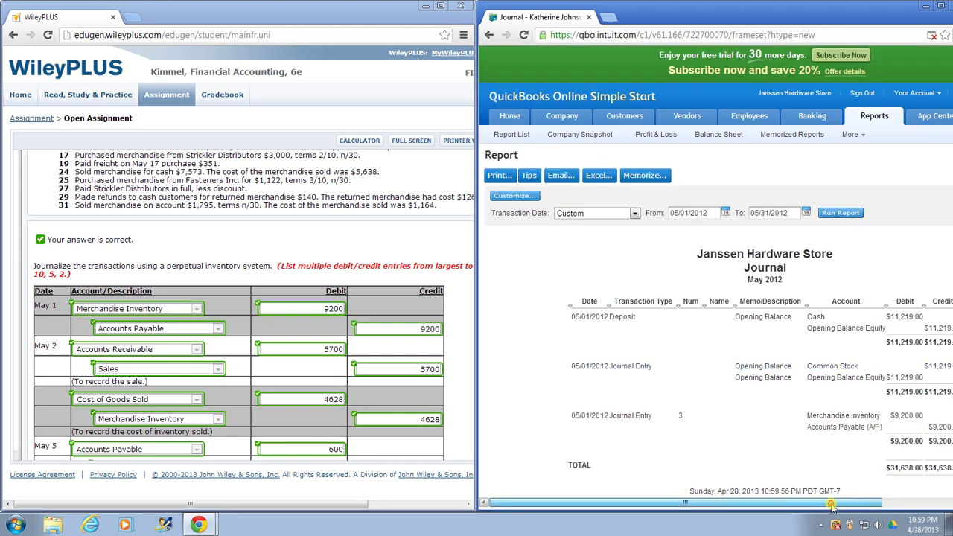
left_click_drag(827, 503, 891, 509)
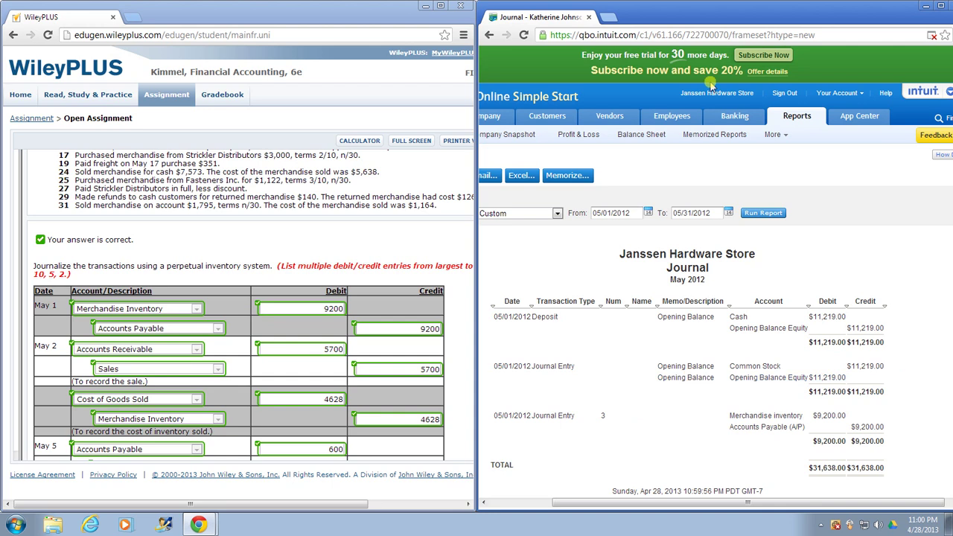
mouse_move(734, 117)
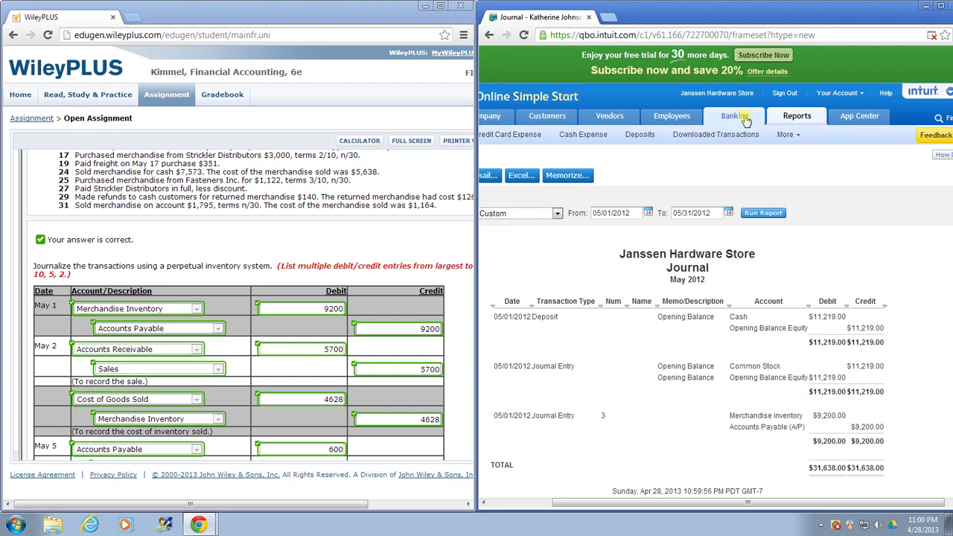
mouse_move(782, 136)
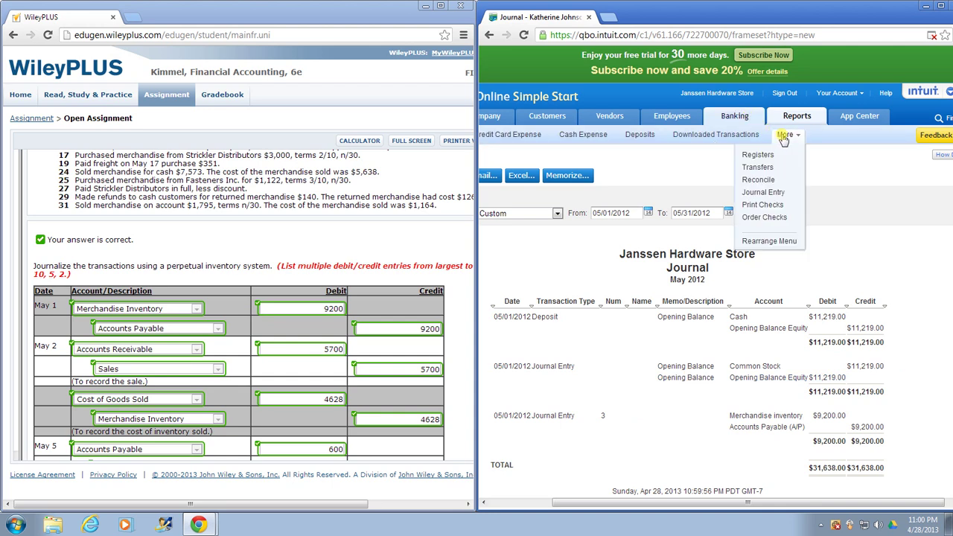
left_click(765, 192)
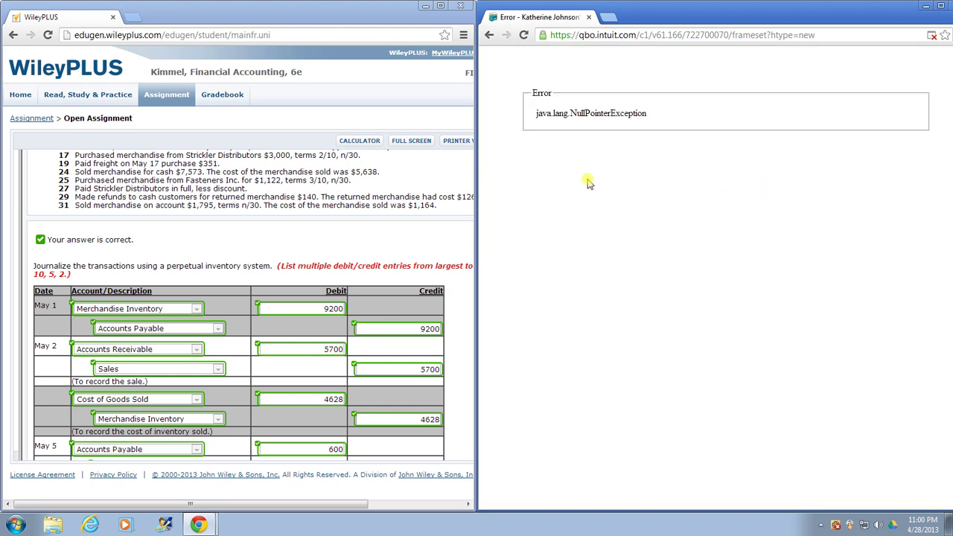
left_click(490, 36)
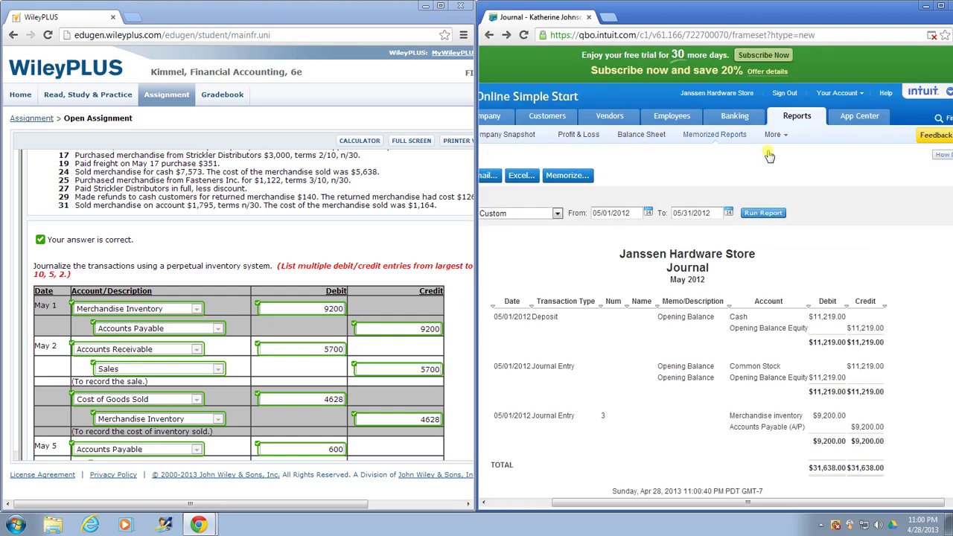
Open a new journal entry and date it 05/02/2012.
mouse_move(770, 136)
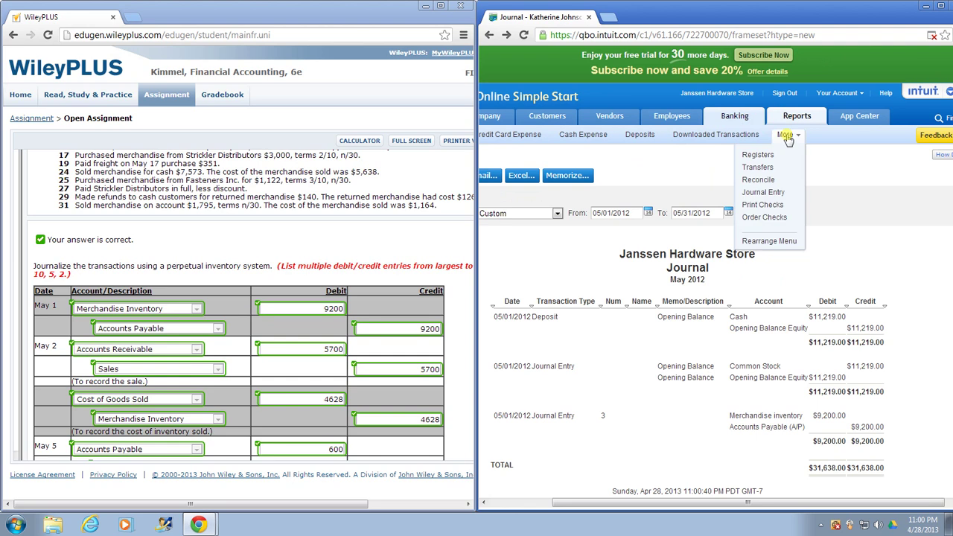
left_click(760, 192)
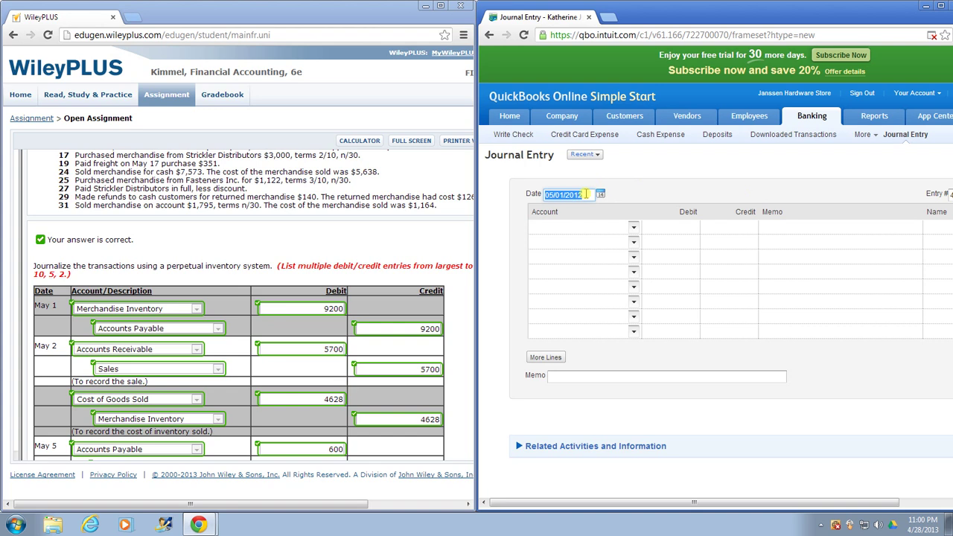
left_click(586, 195)
key("BackSpace")
type("2")
Enter Accounts Receivable (A/R) on the first journal line with a debit of 5700.00 and the memo "To record the sale.".
left_click(559, 228)
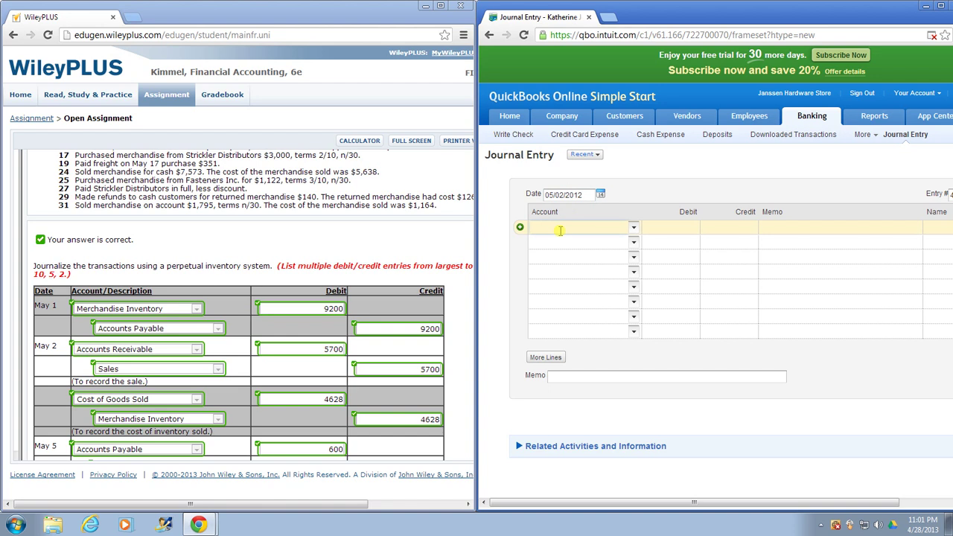
type("Accounts Receivable (A/R")
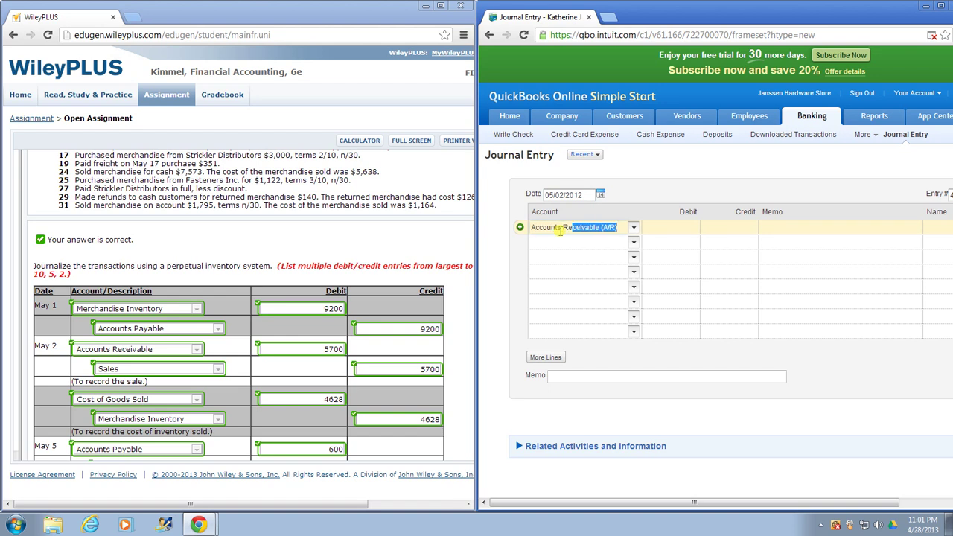
key("Tab")
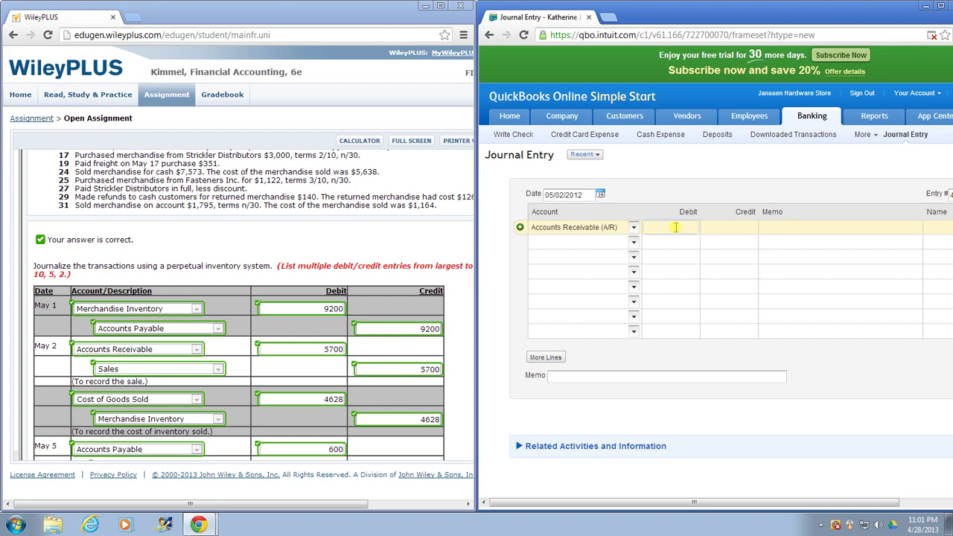
type("5700")
key("Tab")
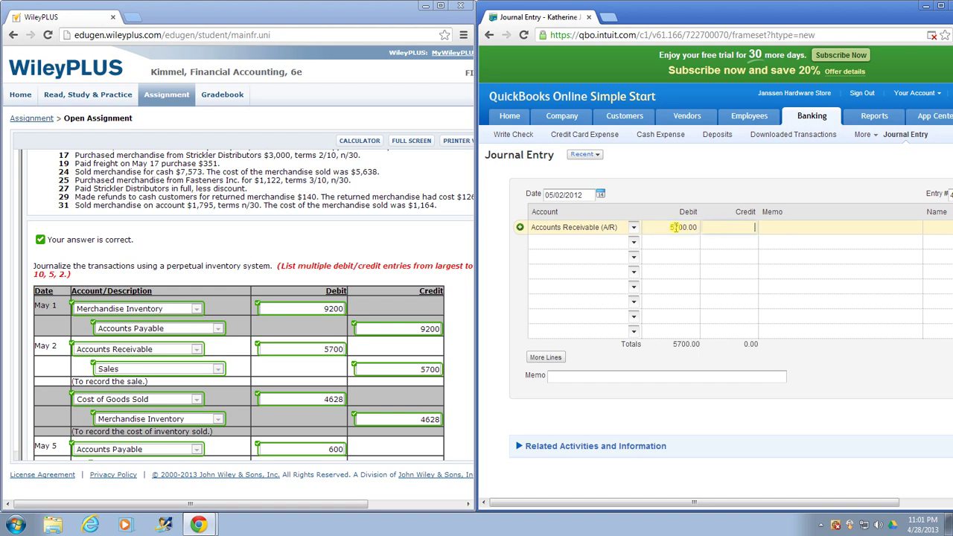
key("Tab")
type("ecord")
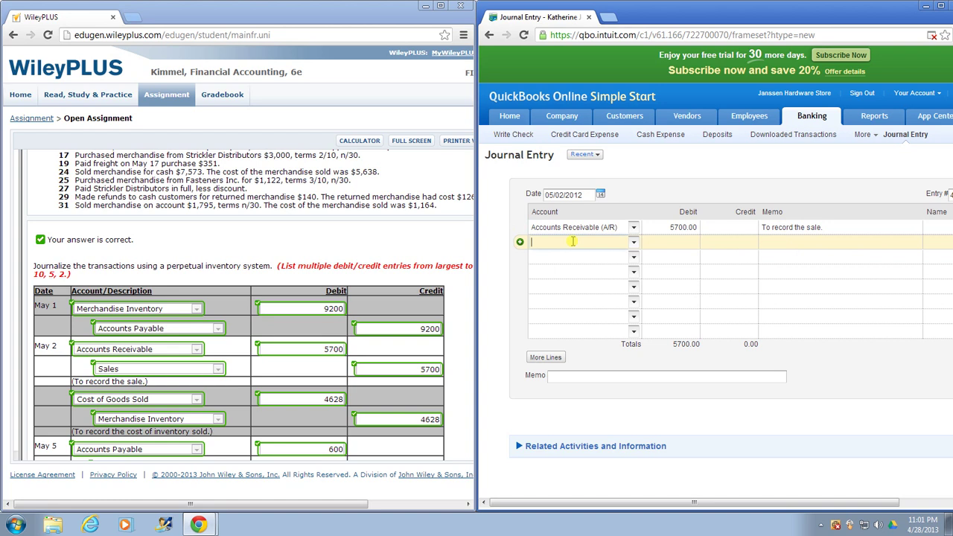
Enter Sales on the second journal line with a credit of 5700.00 and the memo "To record the sale.".
type("Sales")
key("Tab")
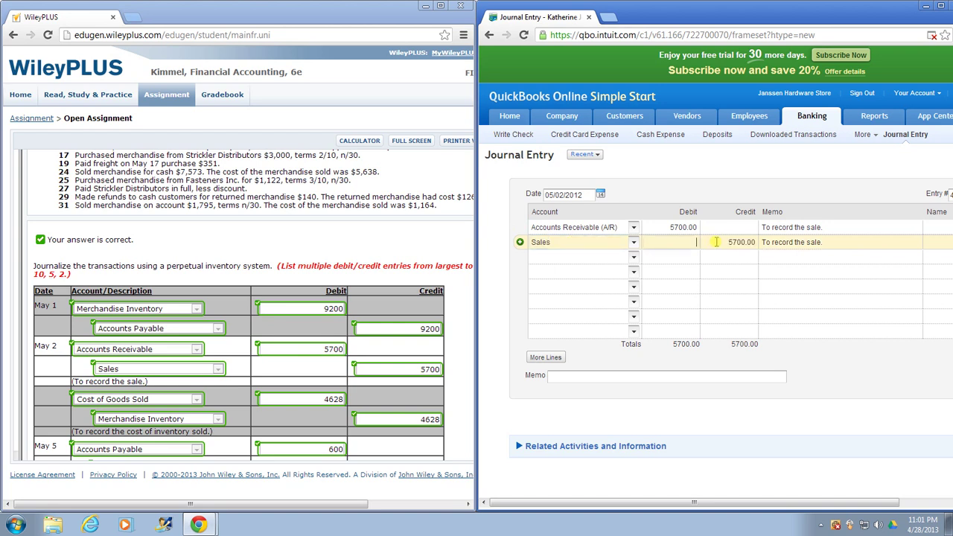
left_click(715, 242)
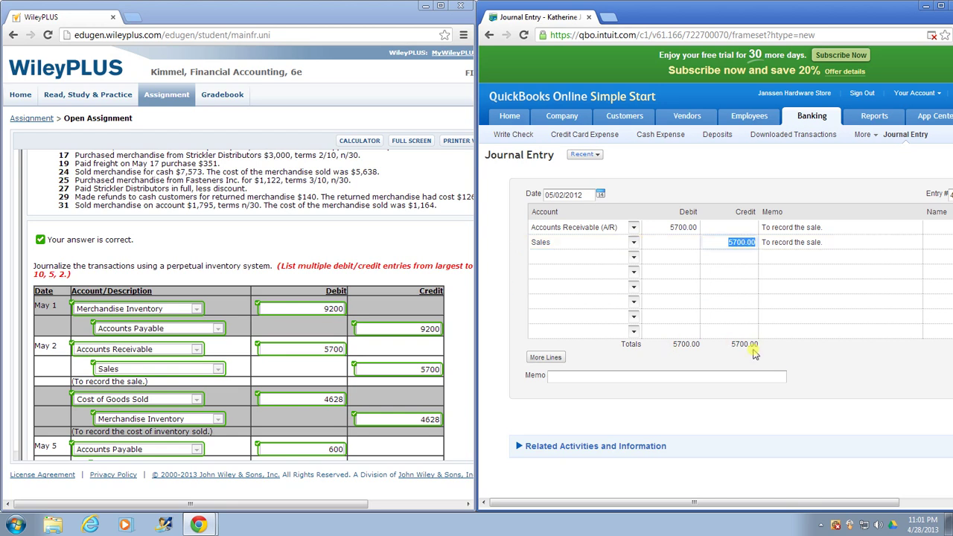
key("Tab")
key("Tab")
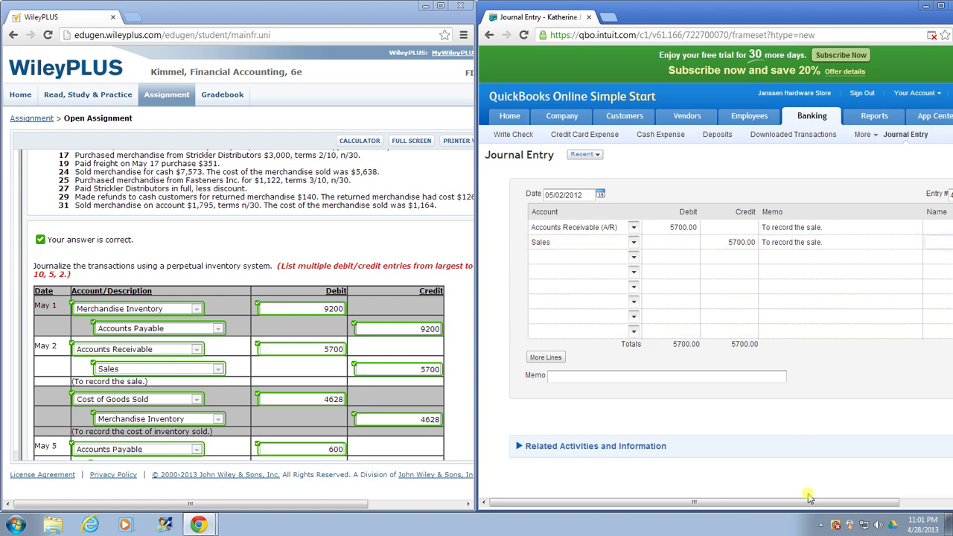
left_click_drag(808, 505, 873, 503)
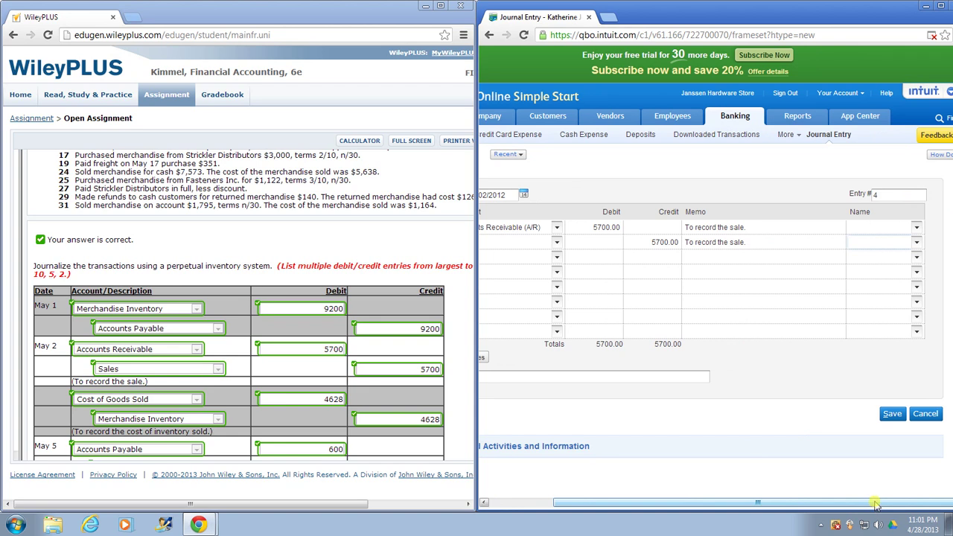
left_click(812, 501)
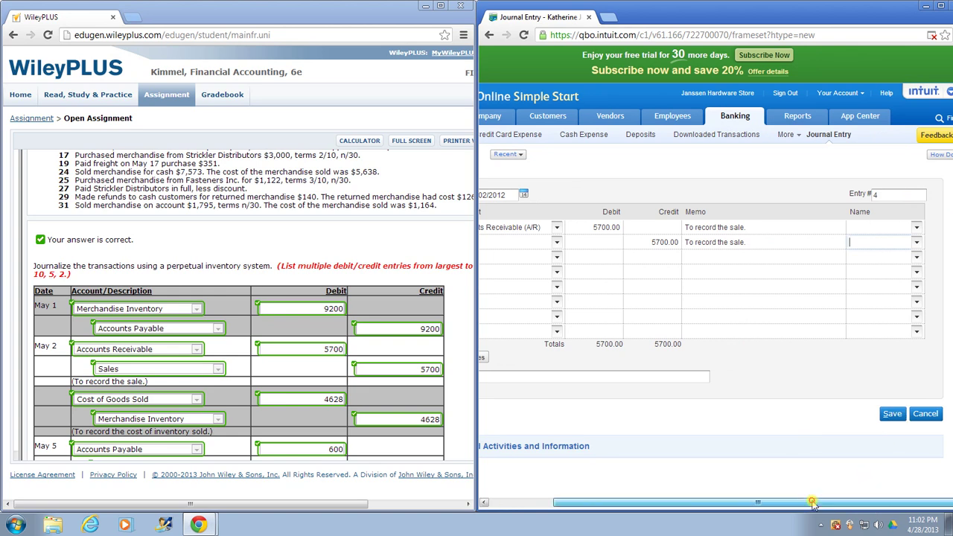
left_click_drag(812, 501, 719, 486)
Enter Cost of Goods Sold on the third journal line with a debit of 4628.00 and the memo "To record the cost of inventory sold.".
left_click(546, 254)
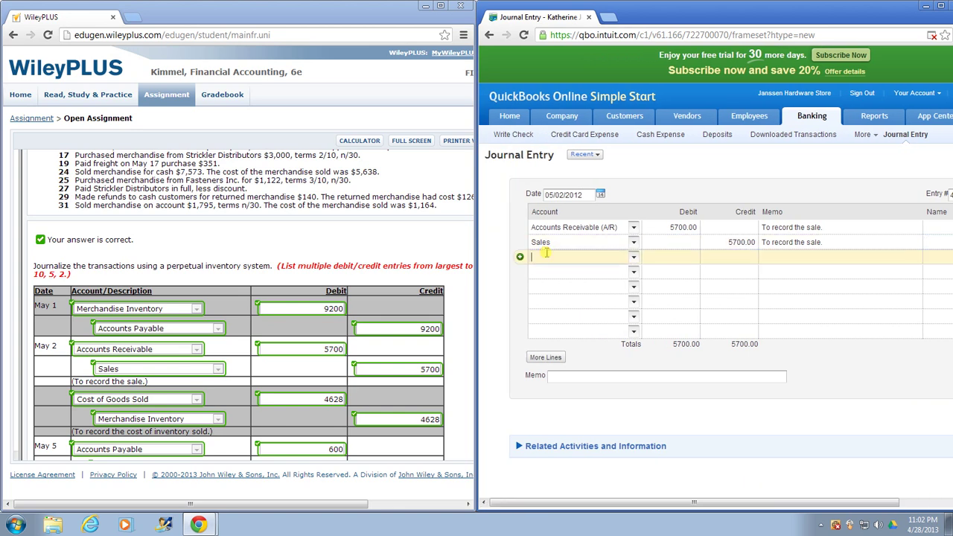
type("Cost")
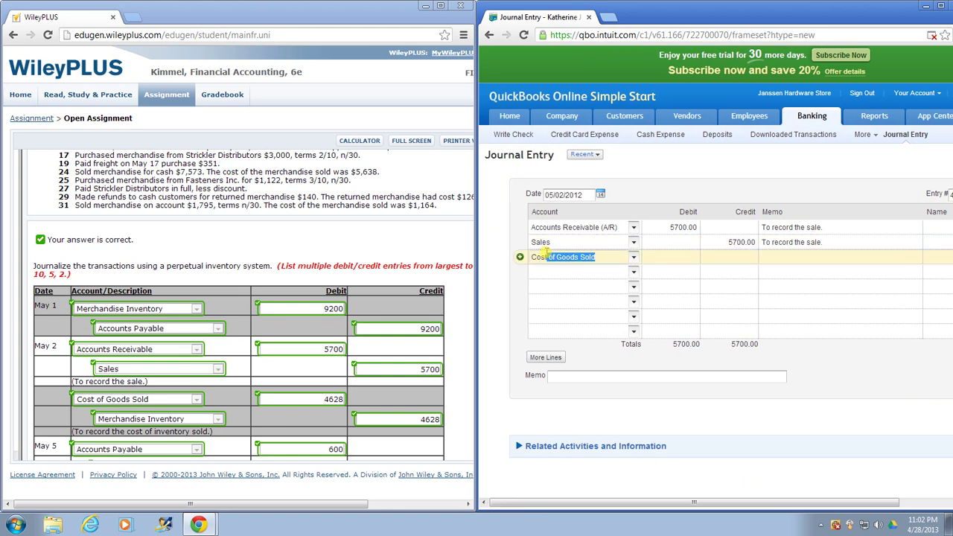
type(" of")
key("Tab")
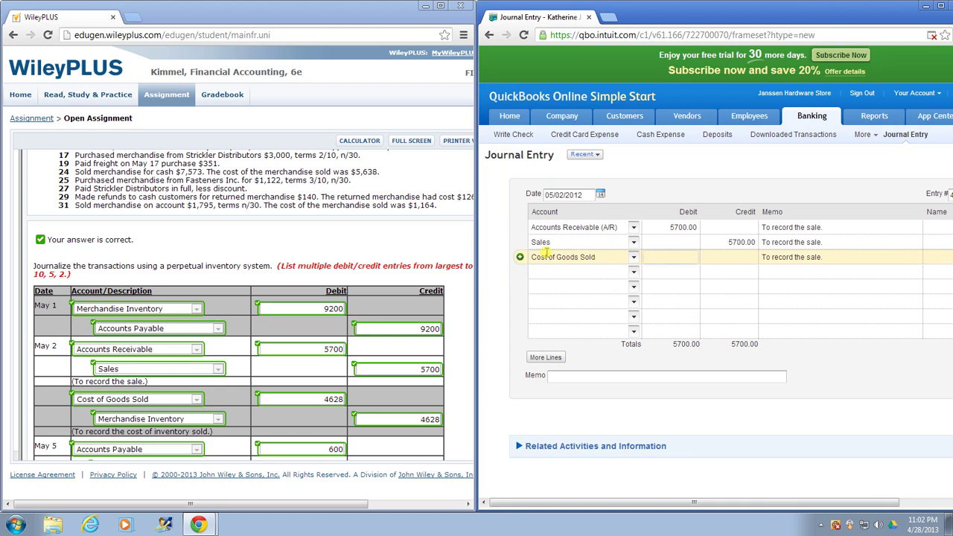
type("4628")
key("Tab")
key("Tab")
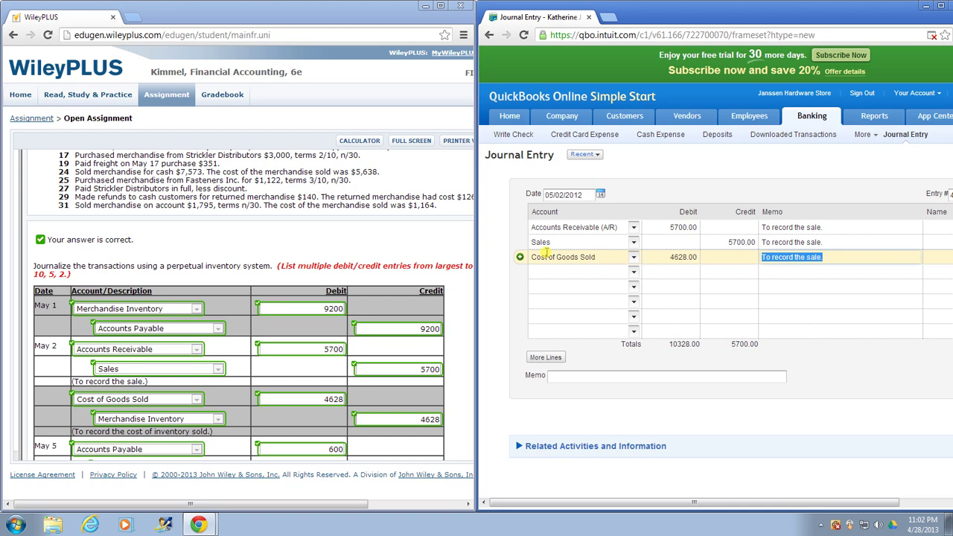
type("To record t")
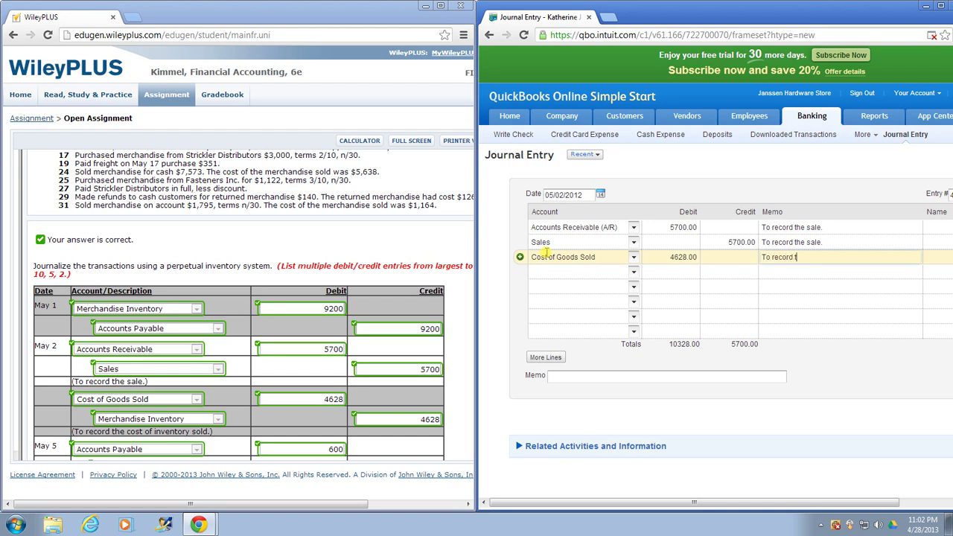
type("he cost of inventory sold.")
key("Tab")
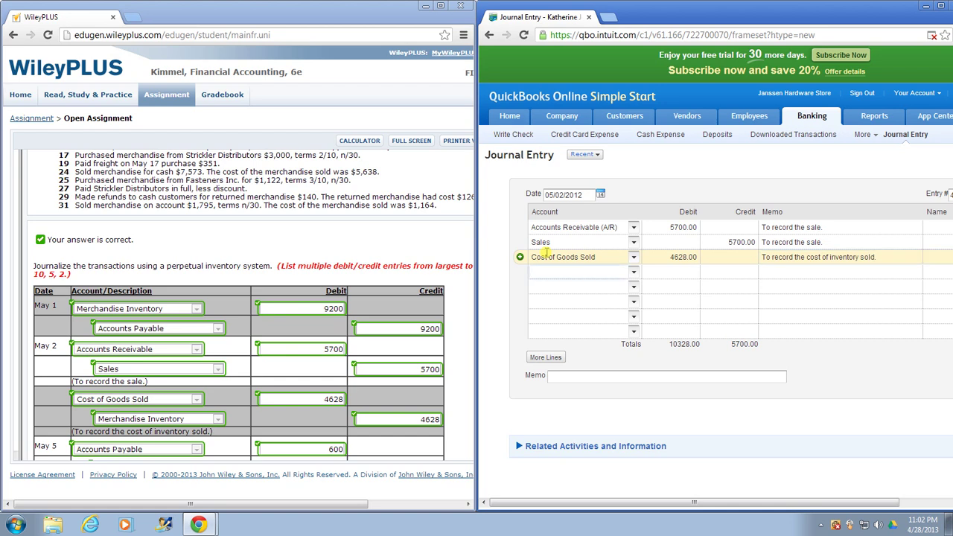
Enter Merchandise inventory on the fourth journal line with a credit of 4628.00 and the memo "To record the cost of inventory sold.".
type("merch")
key("Tab")
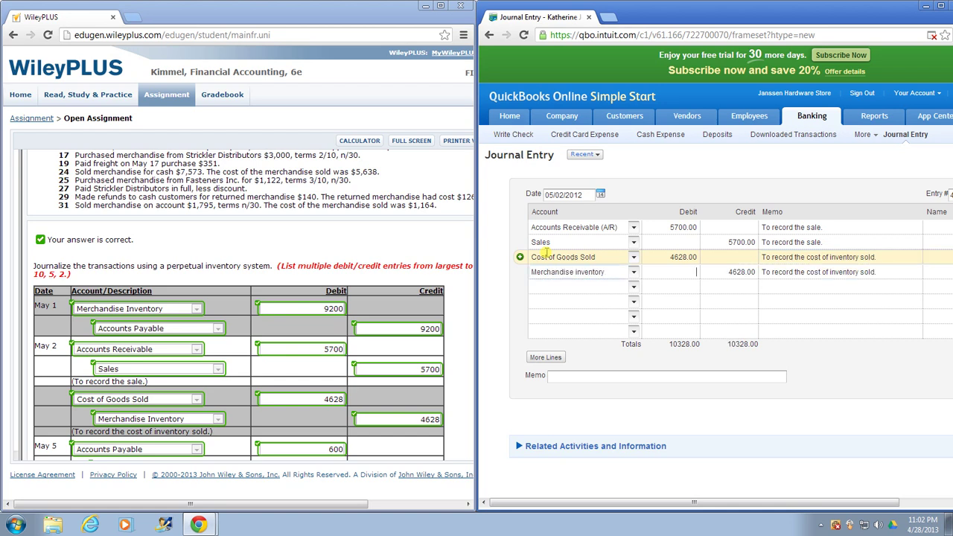
key("Tab")
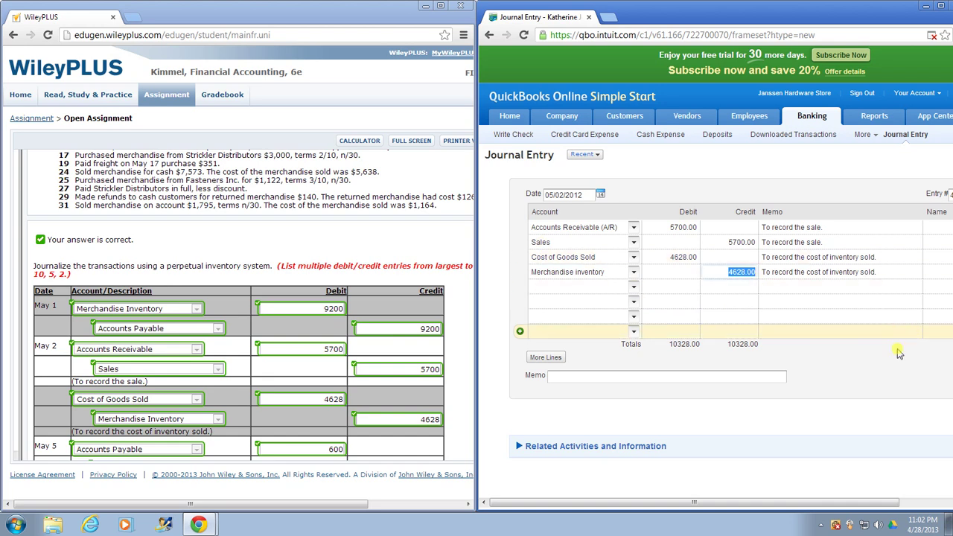
Try to save the May 2 journal entry without a customer name on the Accounts Receivable line.
left_click(879, 504)
left_click_drag(878, 505, 920, 505)
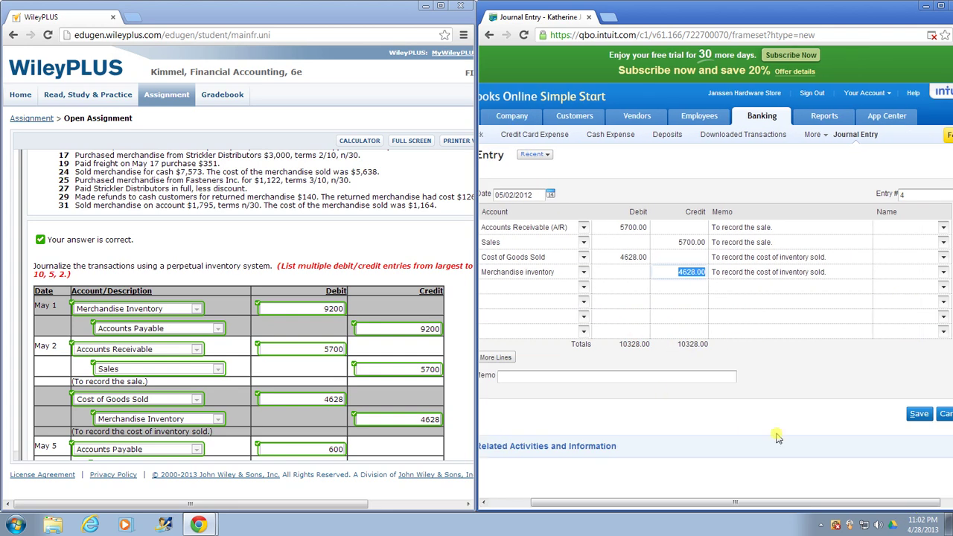
left_click_drag(857, 505, 882, 506)
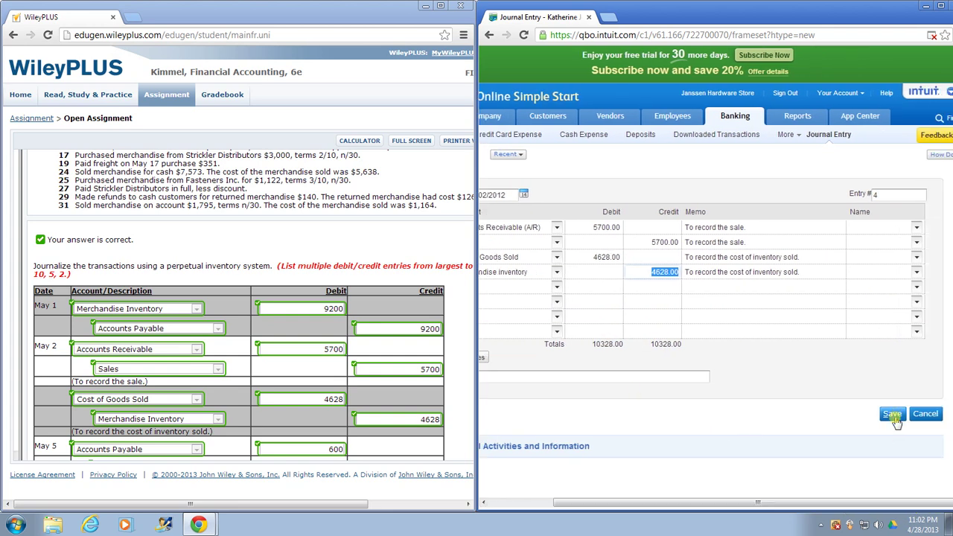
left_click(894, 415)
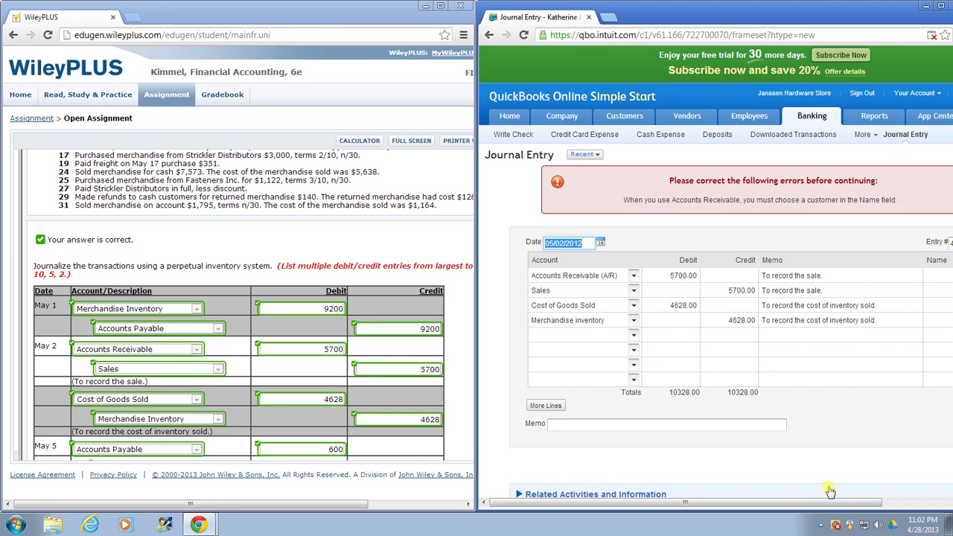
left_click_drag(845, 509, 869, 508)
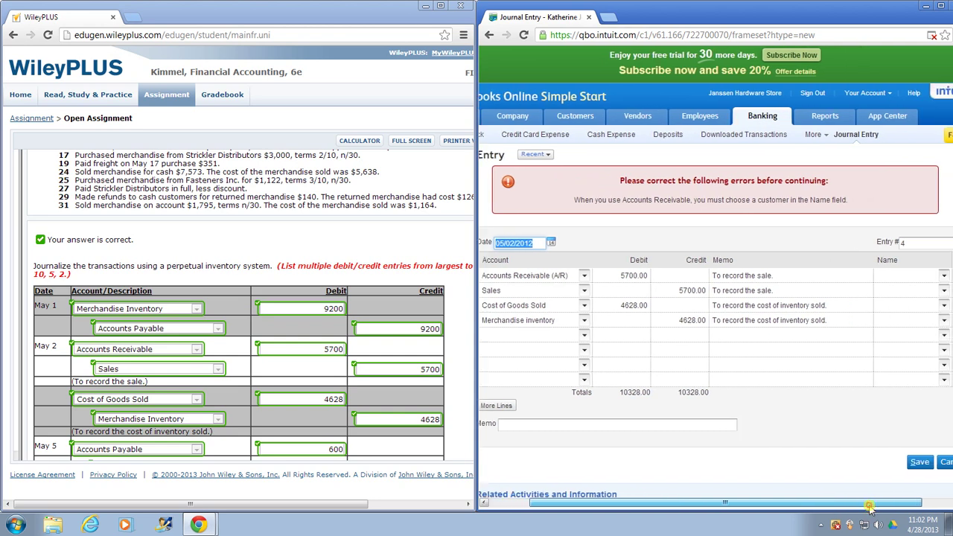
Enter Customer as the name on the Cost of Goods Sold line, try saving the entry, and quick-add the name with type Customer.
left_click(869, 506)
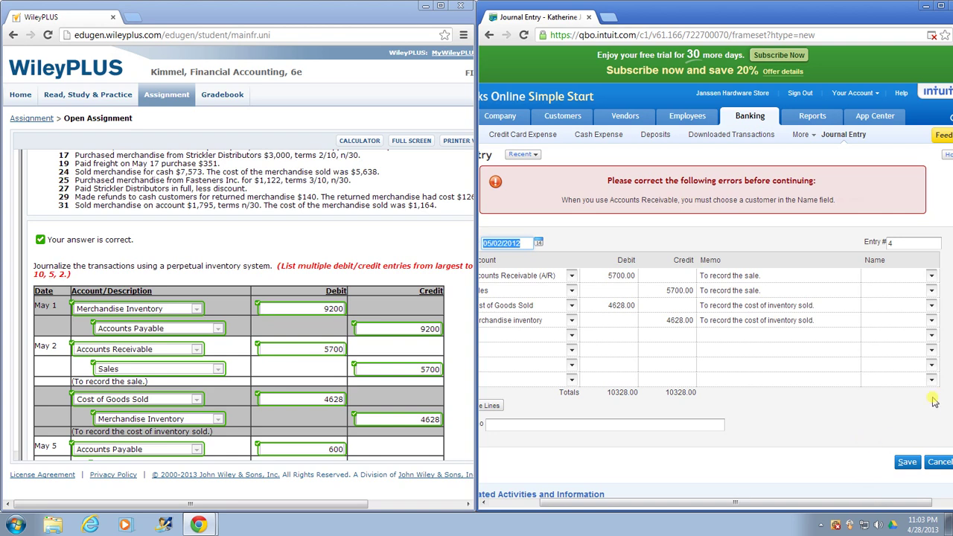
left_click(901, 307)
type("Customer")
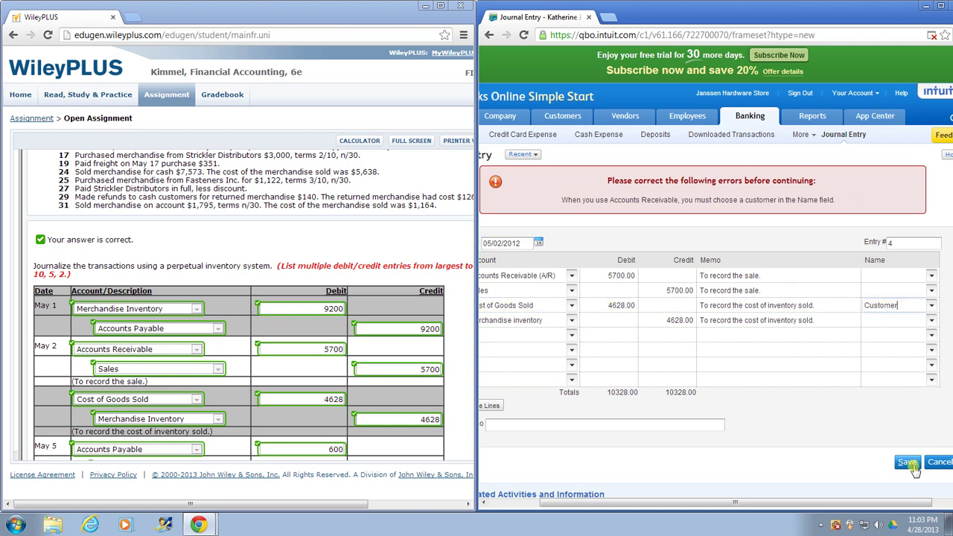
left_click(913, 464)
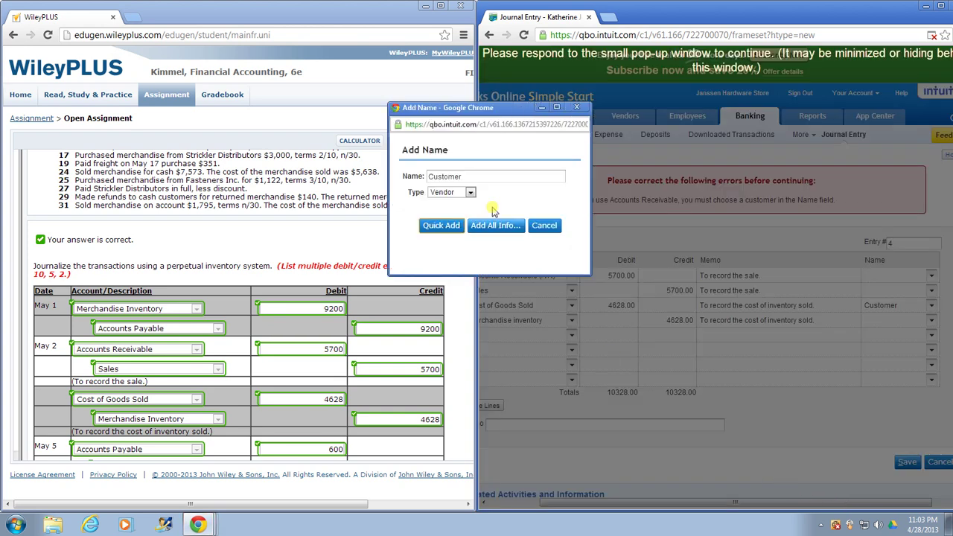
left_click(470, 192)
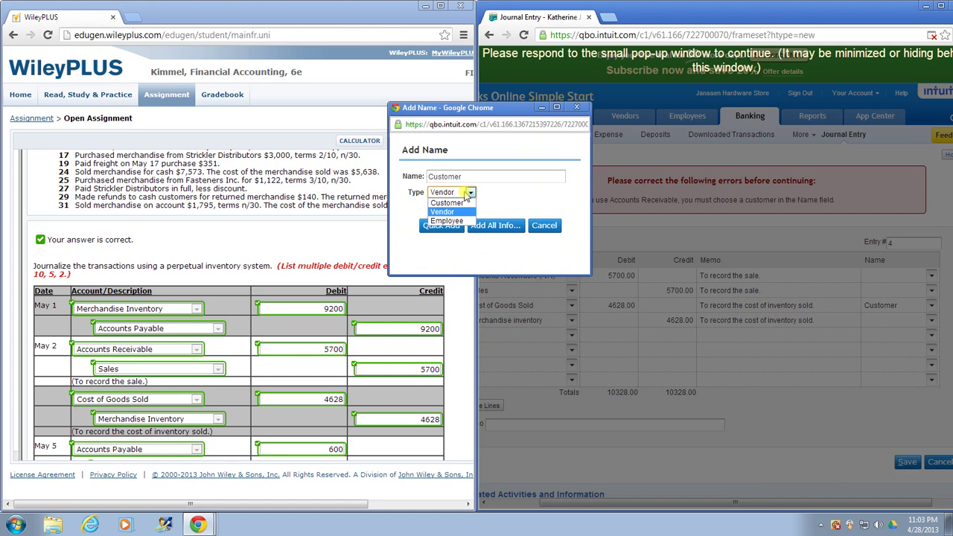
left_click(446, 208)
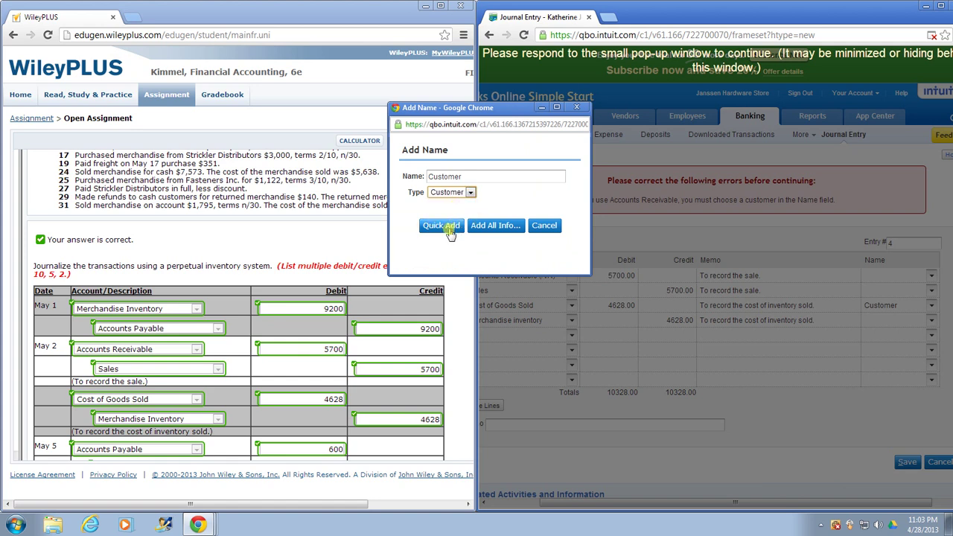
left_click(447, 226)
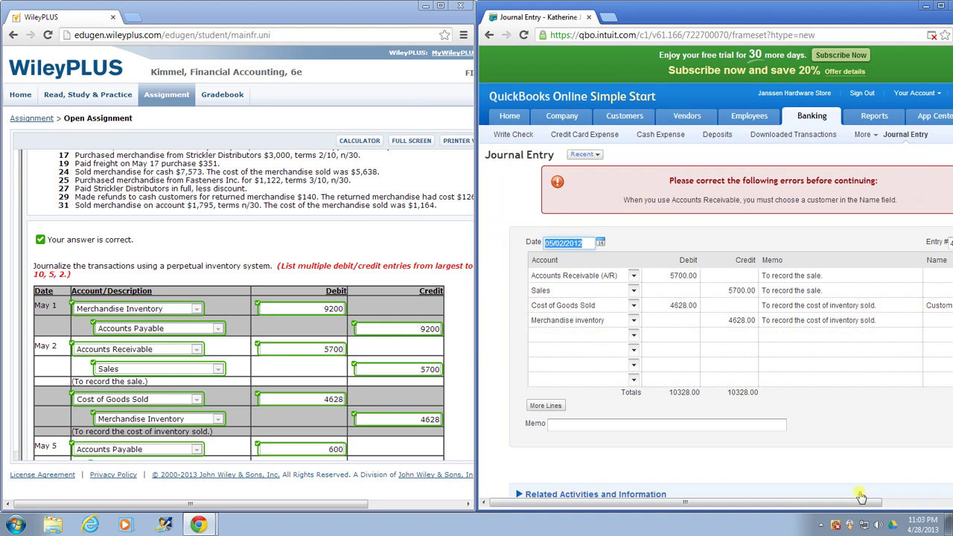
Clear the name from the Cost of Goods Sold line of the May 2 journal entry.
left_click_drag(849, 505, 897, 490)
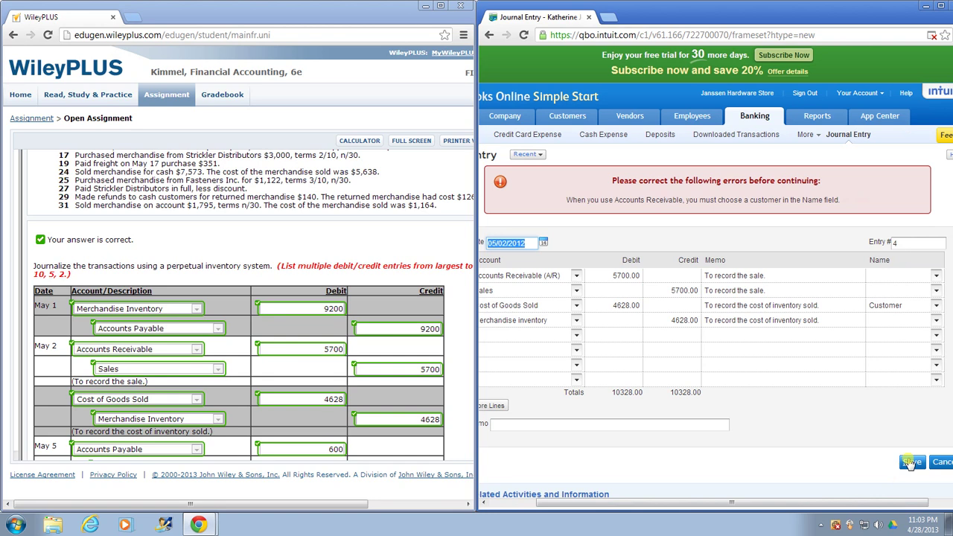
left_click_drag(886, 505, 910, 504)
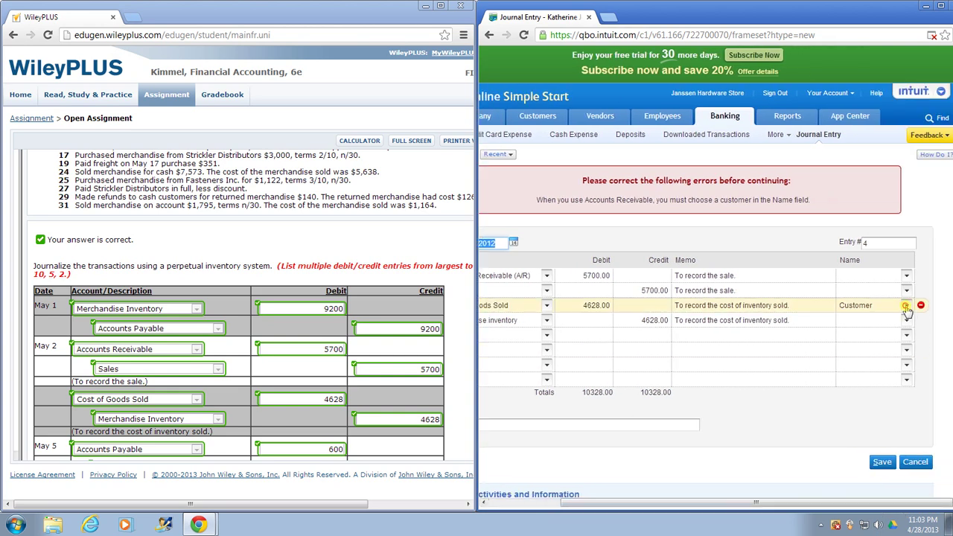
left_click(906, 307)
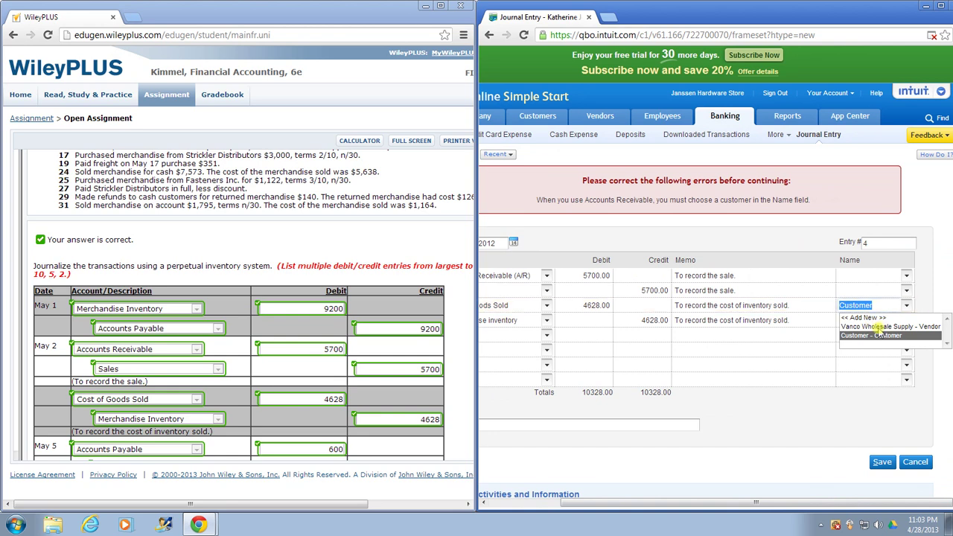
left_click(879, 308)
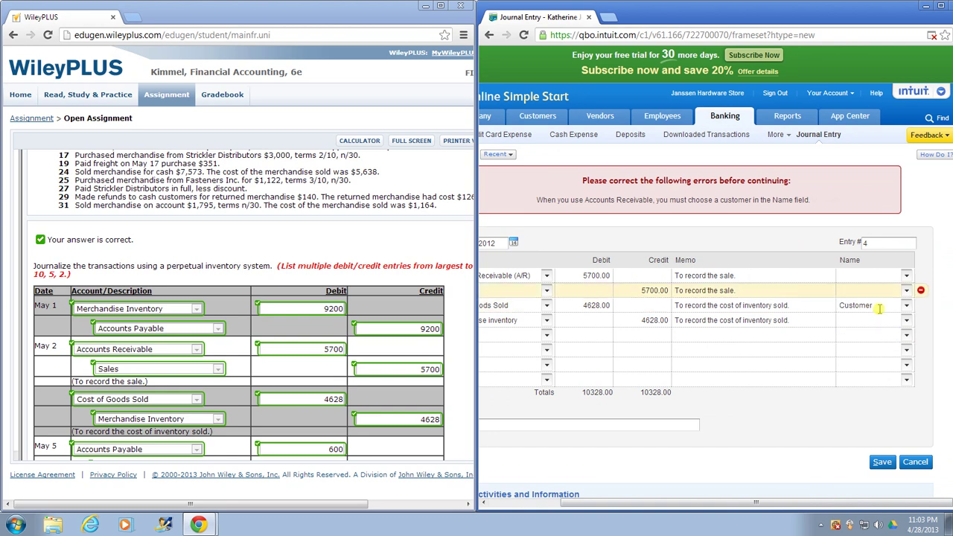
left_click(880, 308)
left_click(886, 306)
key("BackSpace")
key("BackSpace")
key("BackSpace")
key("BackSpace")
key("BackSpace")
key("BackSpace")
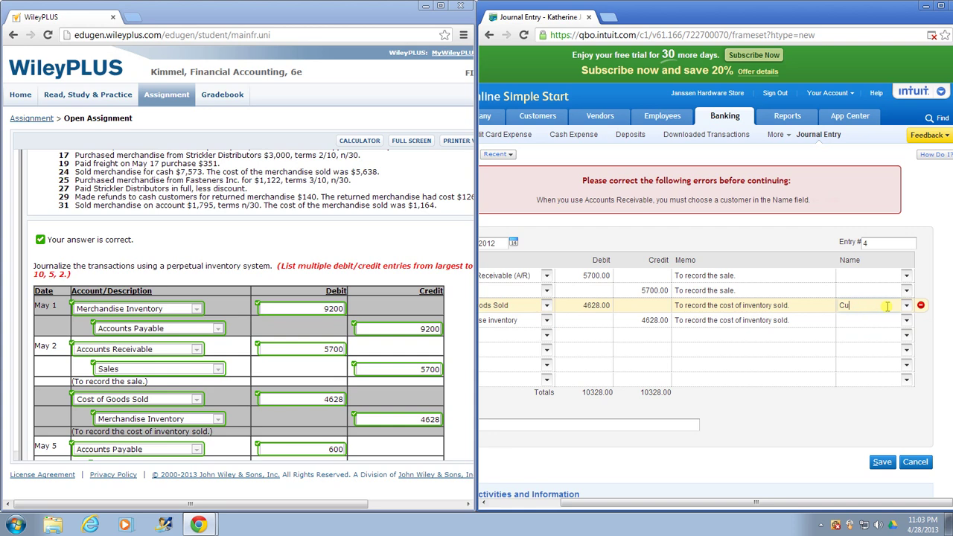
key("BackSpace")
key("BackSpace")
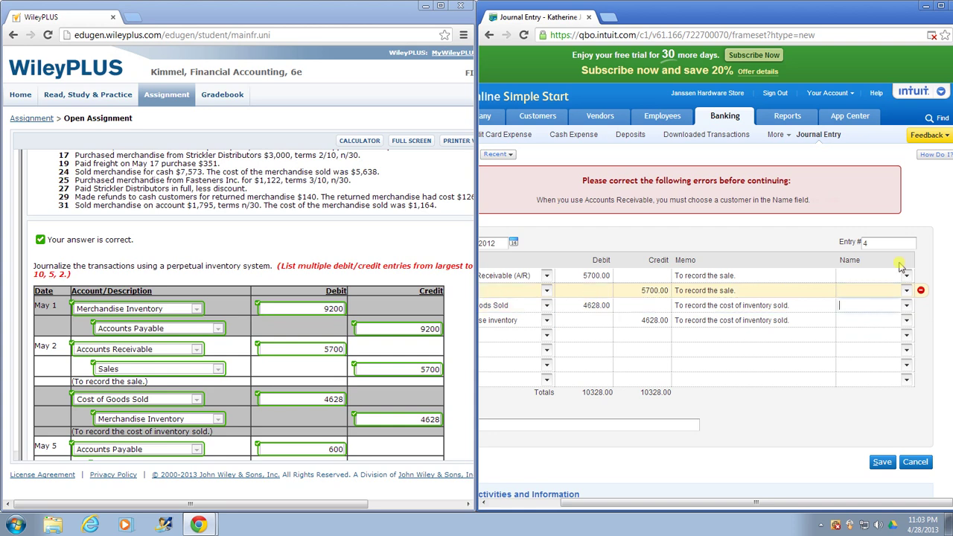
Assign the existing name Customer to the Accounts Receivable line and save the May 2 journal entry.
left_click(906, 277)
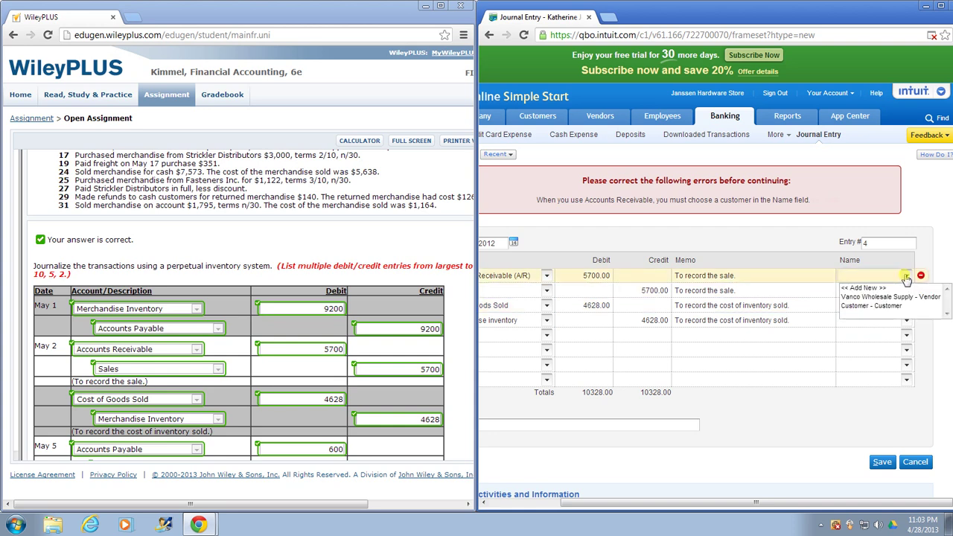
left_click(861, 306)
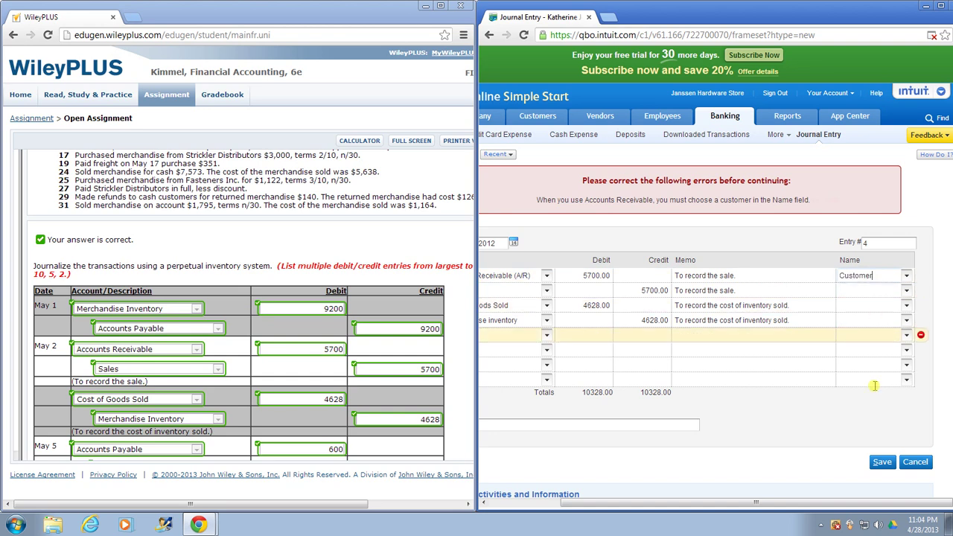
left_click(881, 462)
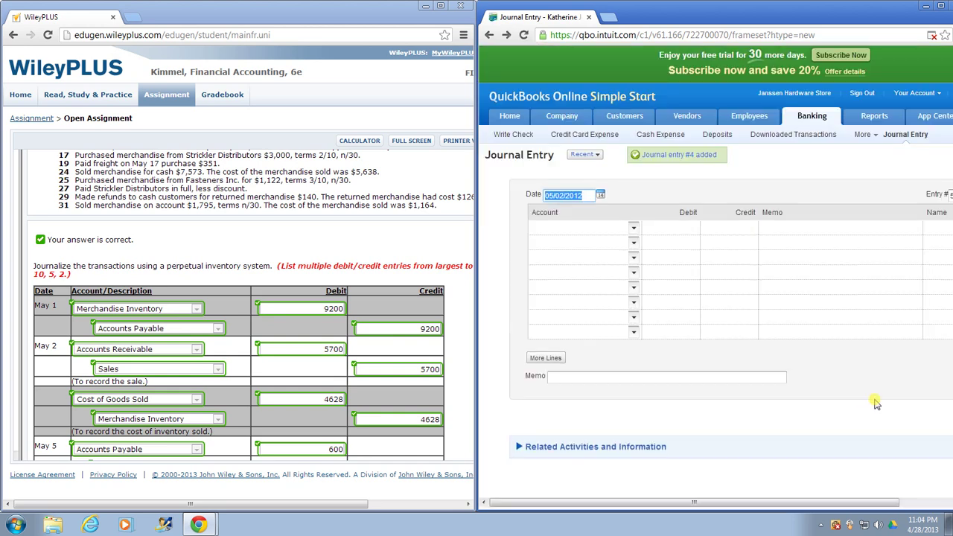
Set the new journal entry's date to 05/05/2012.
left_click(574, 192)
left_click(575, 195)
key("BackSpace")
type("5")
Enter Accounts Payable (A/P) on the first journal line with a debit of 600.00.
left_click(558, 230)
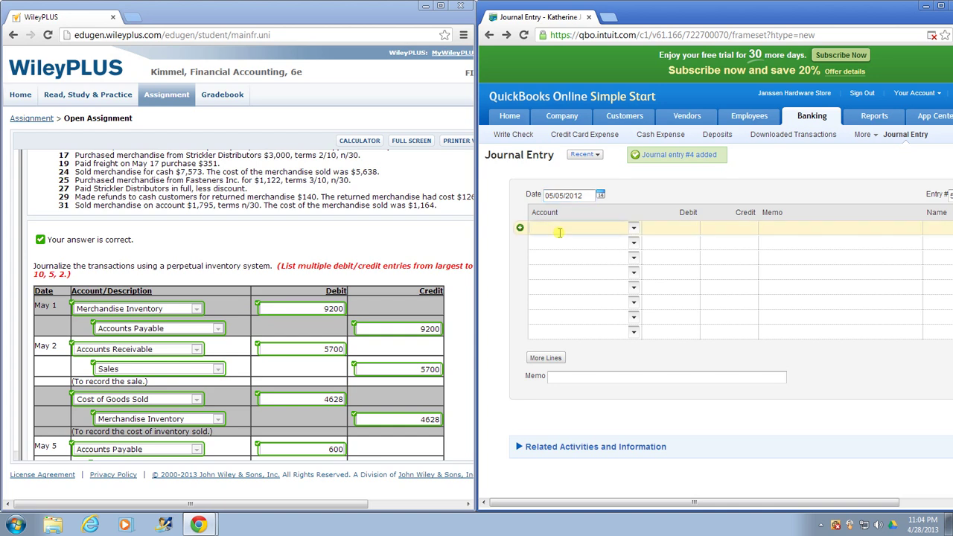
type("Accounts Payable (A/P")
key("Tab")
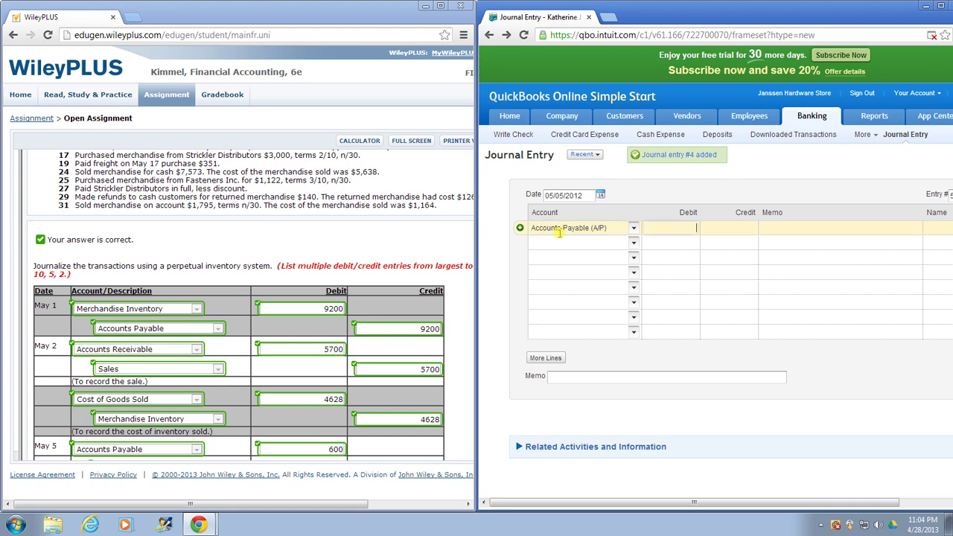
type("600")
key("Tab")
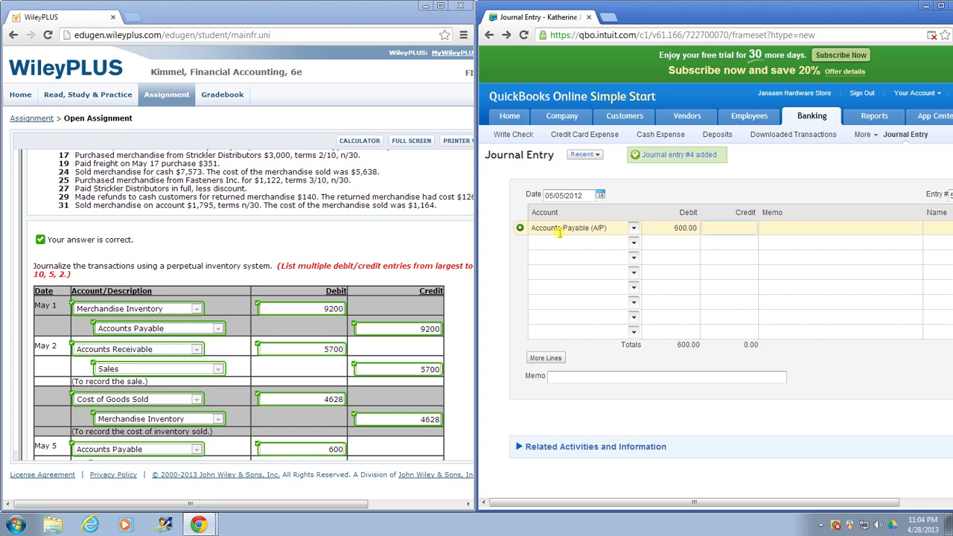
key("Tab")
Enter Merchandise inventory on the second journal line with a credit of 600.00.
type("Mre")
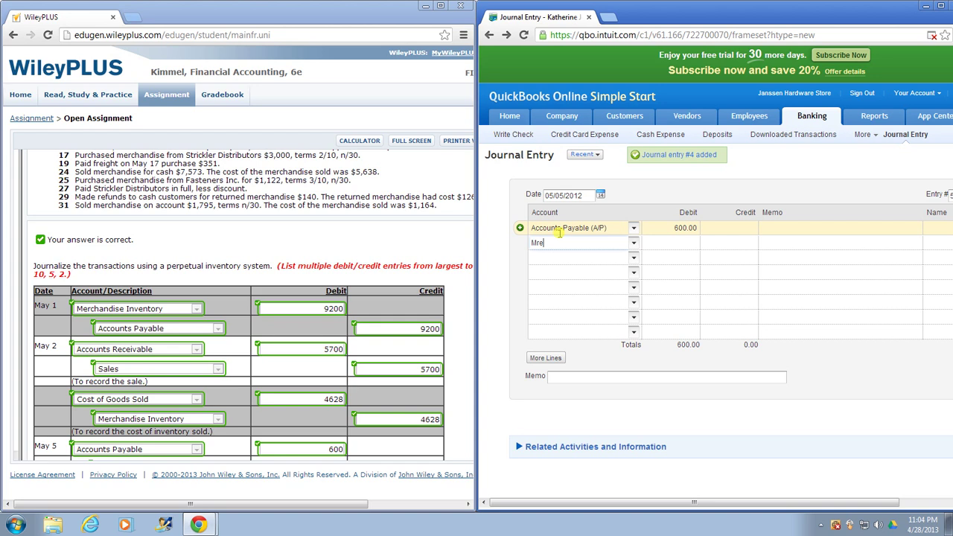
key("BackSpace")
key("BackSpace")
type("erch")
key("Tab")
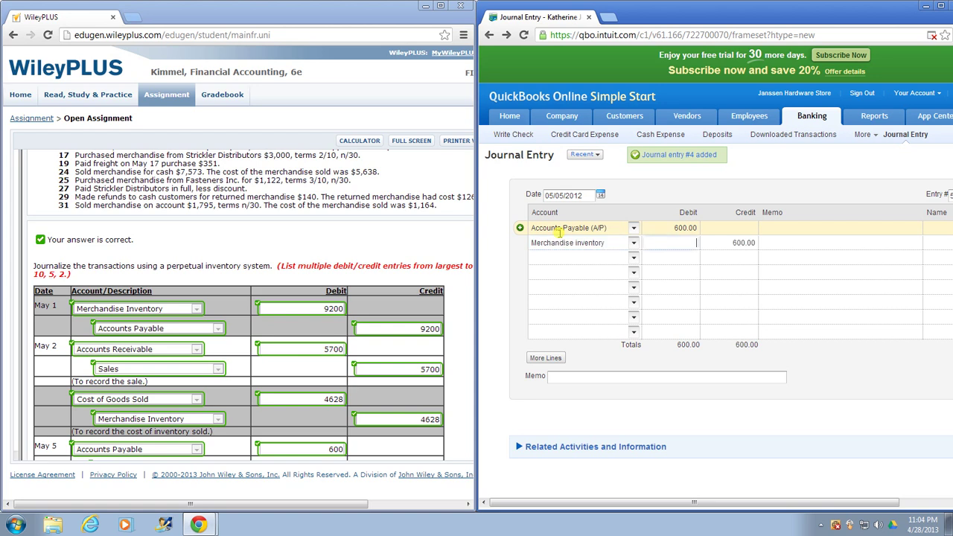
key("Tab")
key("Tab")
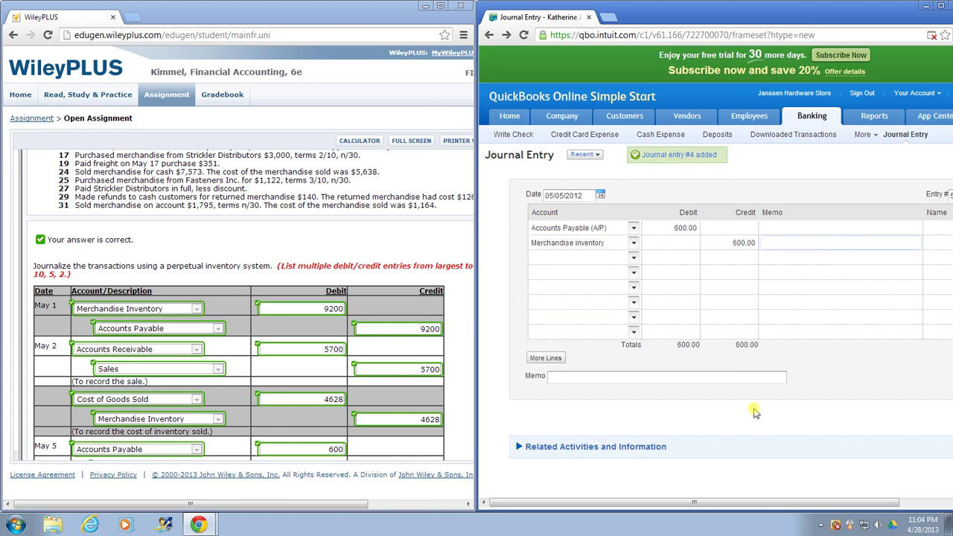
Assign the vendor Vanco Wholesale Supply to the Accounts Payable line and save the May 5 journal entry.
left_click_drag(772, 507, 819, 504)
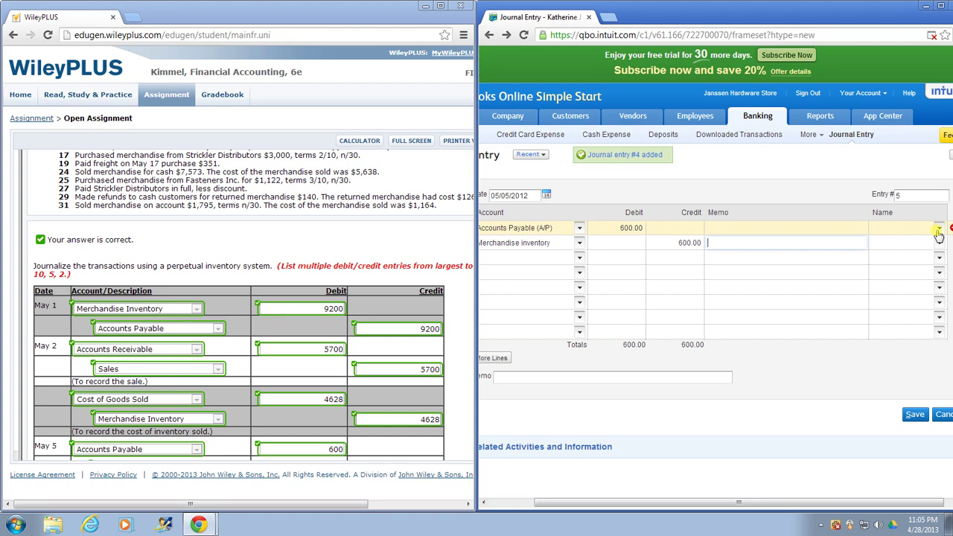
left_click(939, 235)
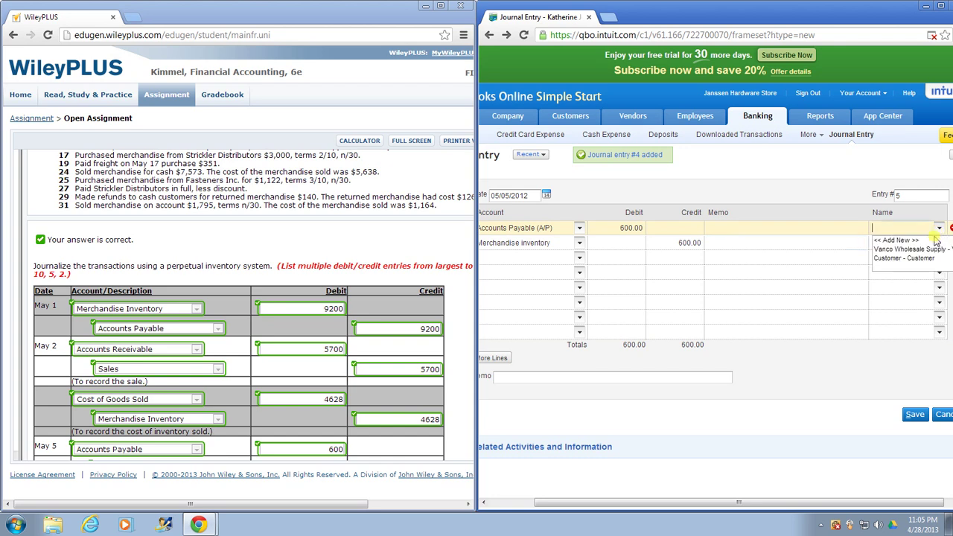
left_click(902, 247)
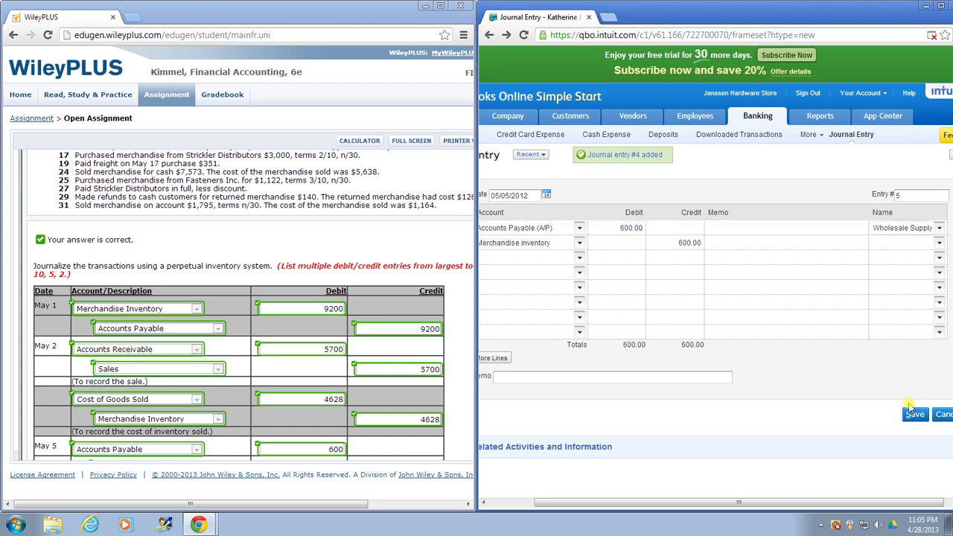
left_click(914, 416)
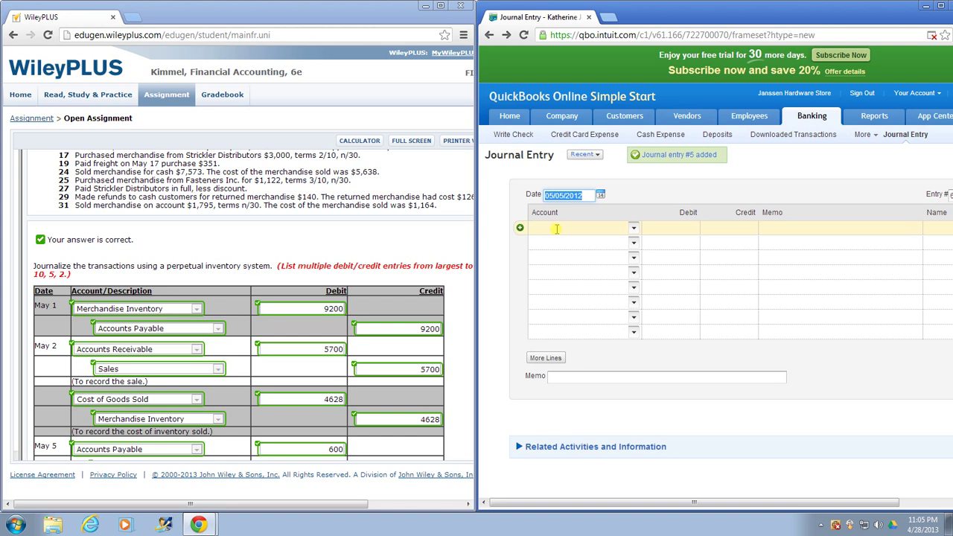
Set the new journal entry's date to 05/09/2012.
left_click(564, 194)
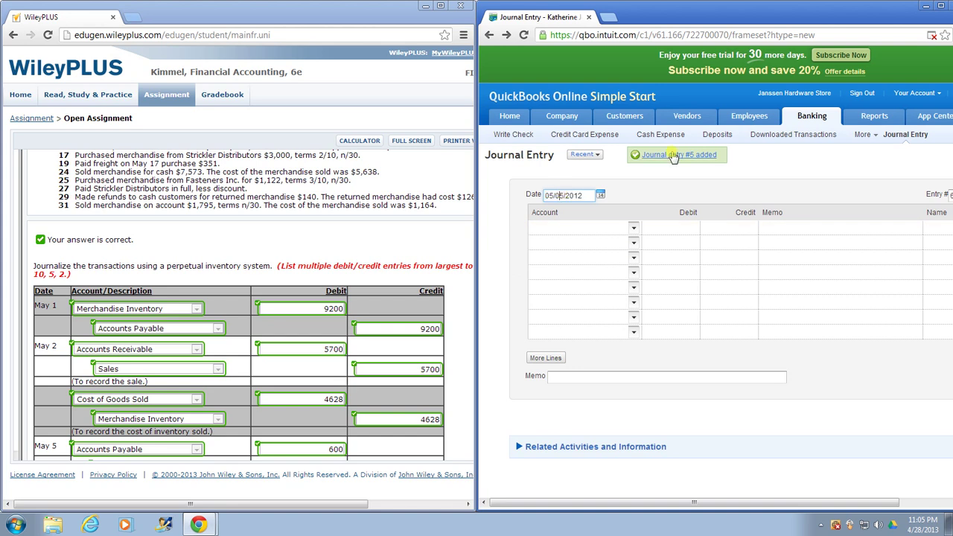
key("BackSpace")
type("6")
key("BackSpace")
type("9")
Enter Cash on the first journal line with a debit of 5529.00.
left_click(584, 225)
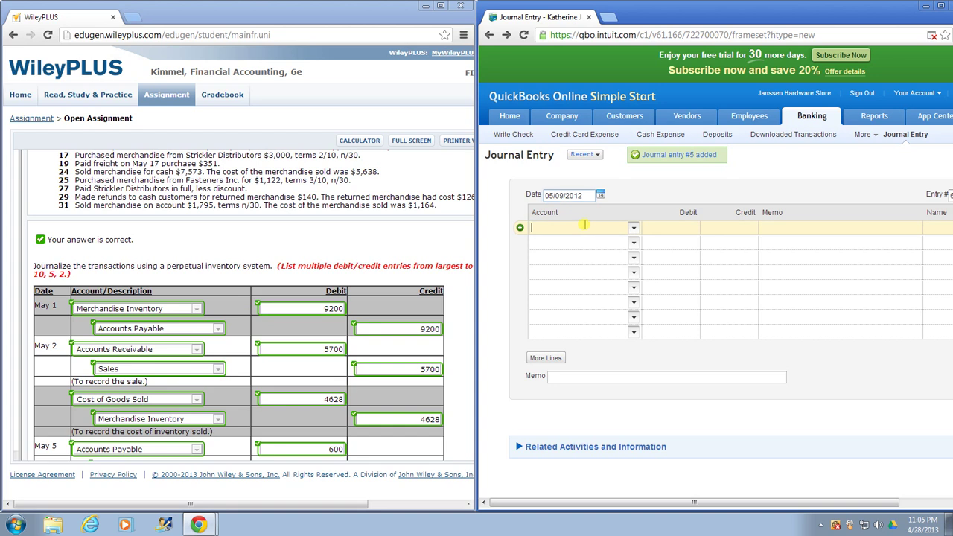
type("Cash")
key("Tab")
type("5529")
key("Tab")
key("Tab")
key("Tab")
key("Tab")
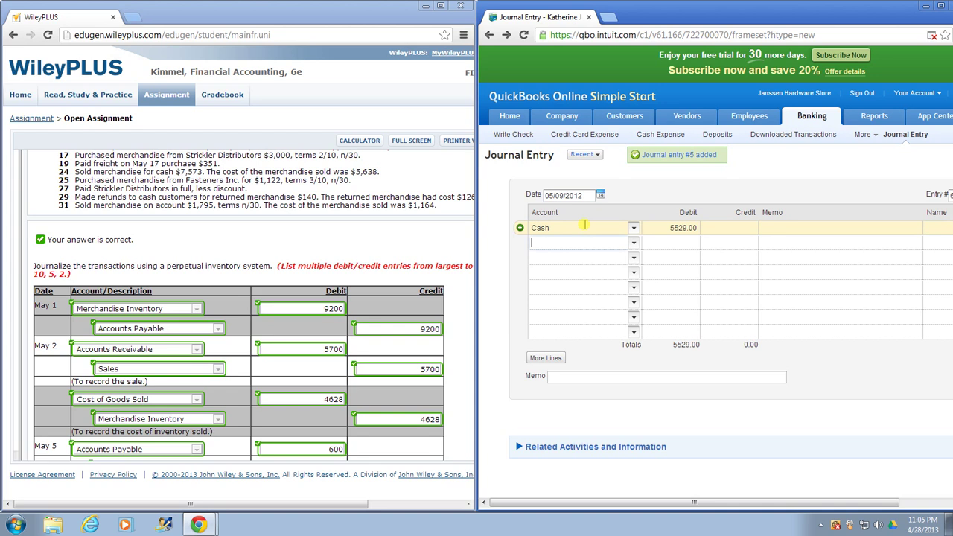
Enter Sales Discounts on the second journal line with a debit of 171.00.
type("Sales Discounts")
key("Tab")
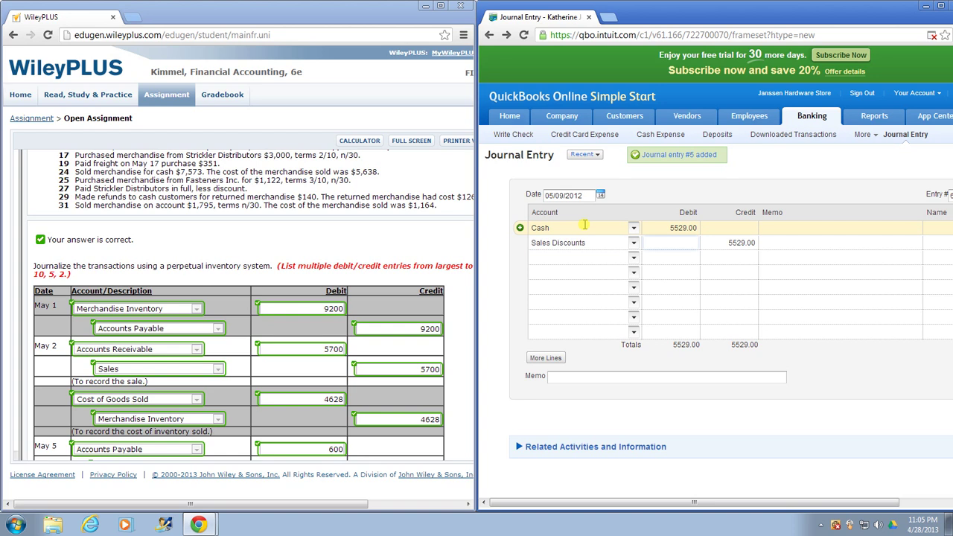
type("171")
key("Tab")
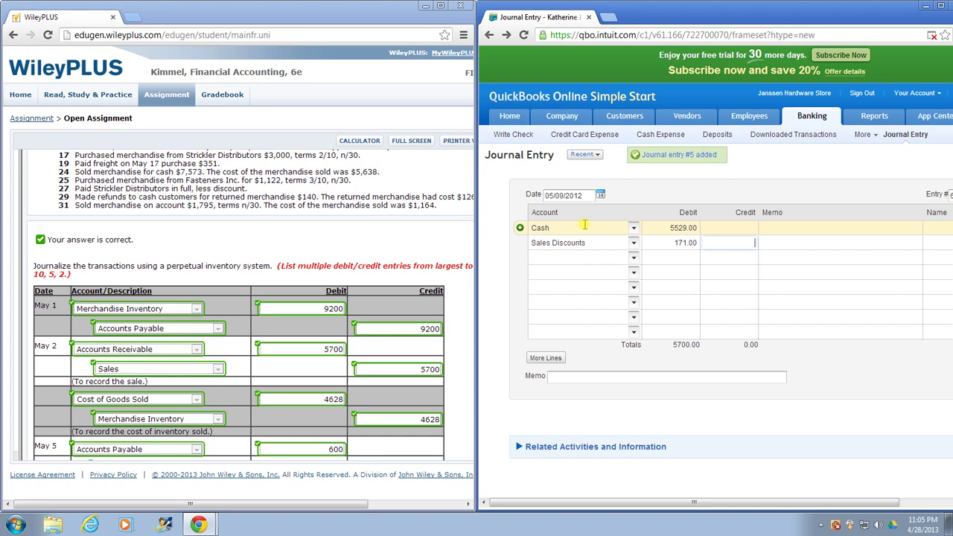
key("Tab")
key("Tab")
key("Tab")
Enter Accounts Receivable (A/R) on the third journal line with a credit of 5700.00.
type("Accounts R")
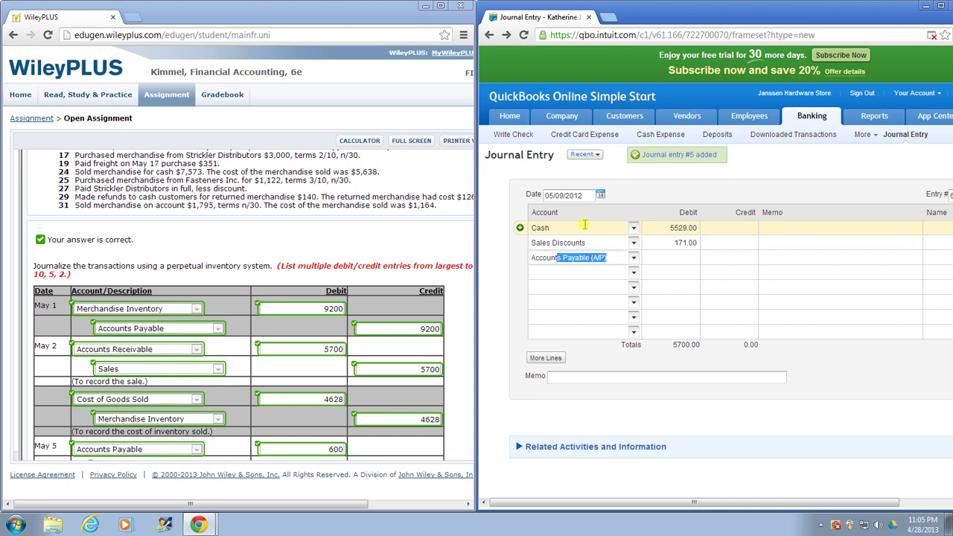
key("Tab")
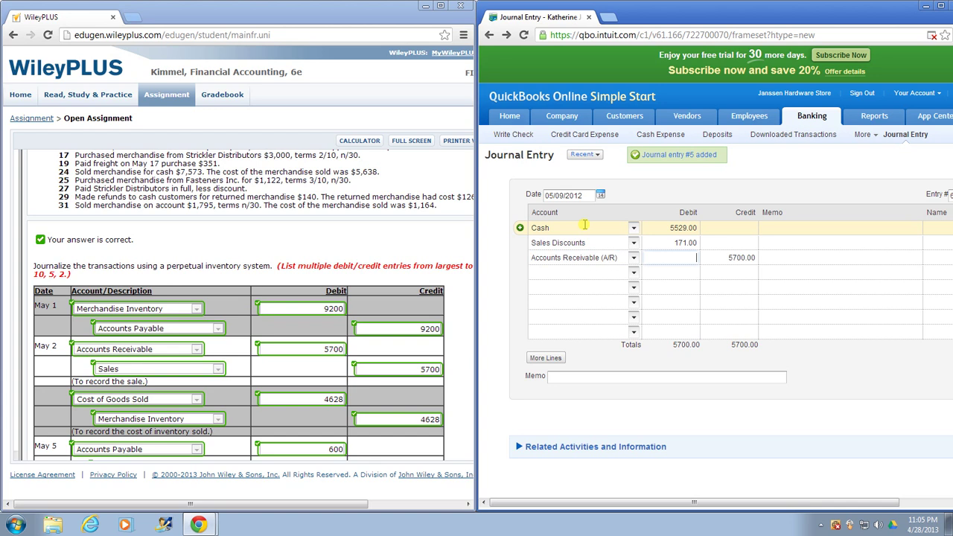
key("Tab")
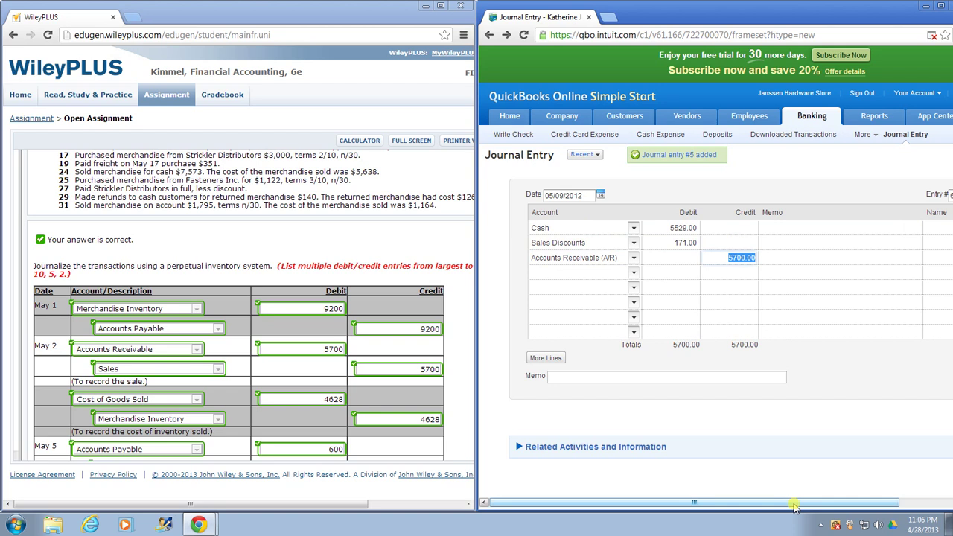
Assign the name Customer to the Accounts Receivable (A/R) line and save the 05/09/2012 journal entry.
left_click_drag(793, 506, 842, 504)
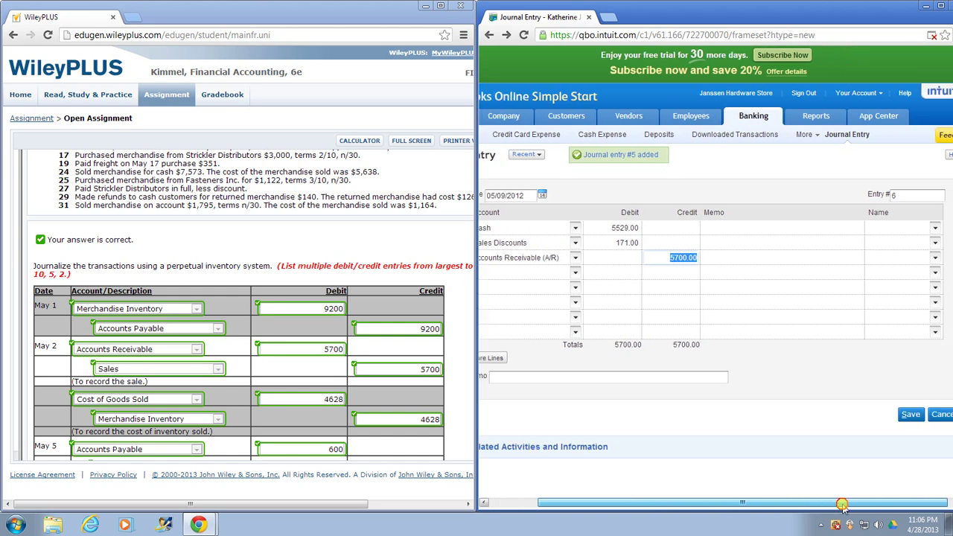
left_click(935, 258)
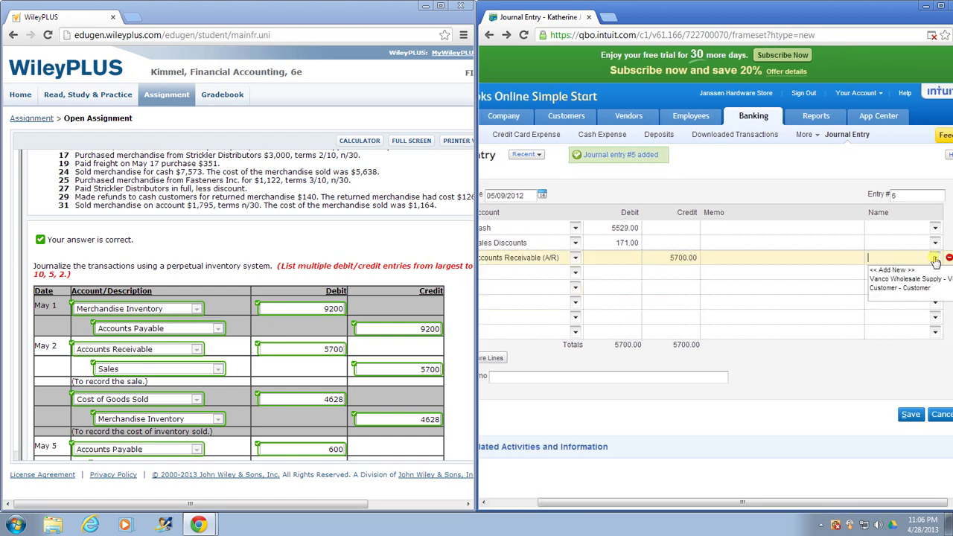
left_click(896, 288)
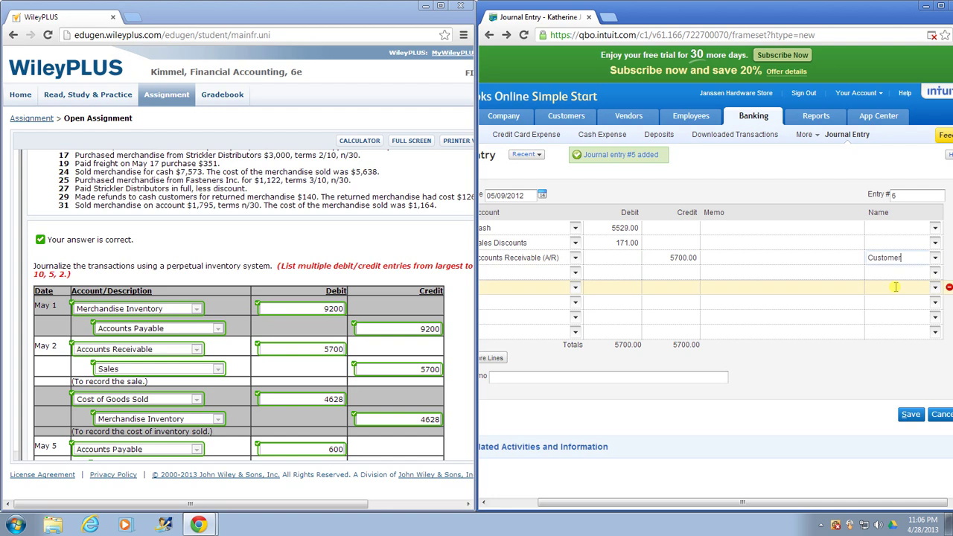
left_click(921, 417)
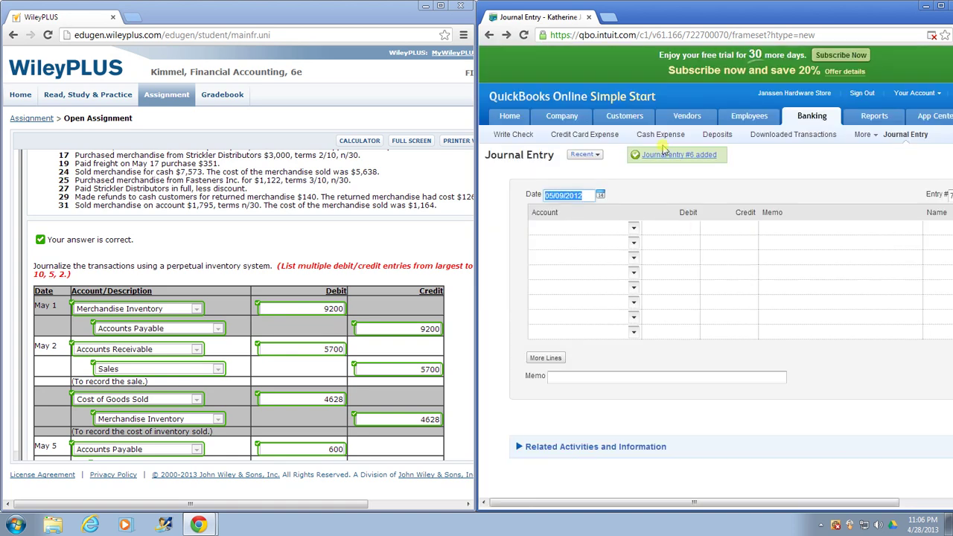
Set the new journal entry's date to 05/10/2012.
left_click(563, 195)
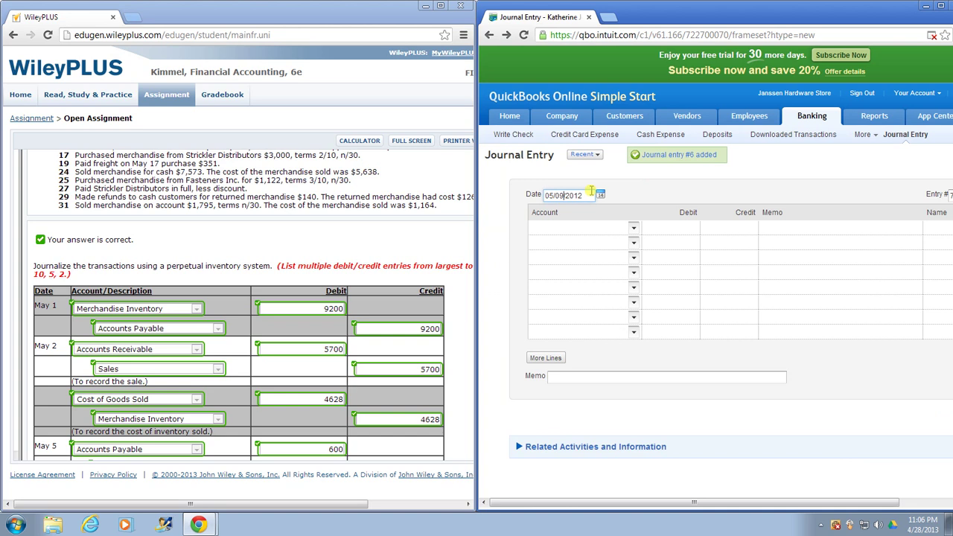
key("BackSpace")
key("BackSpace")
type("10")
key("Tab")
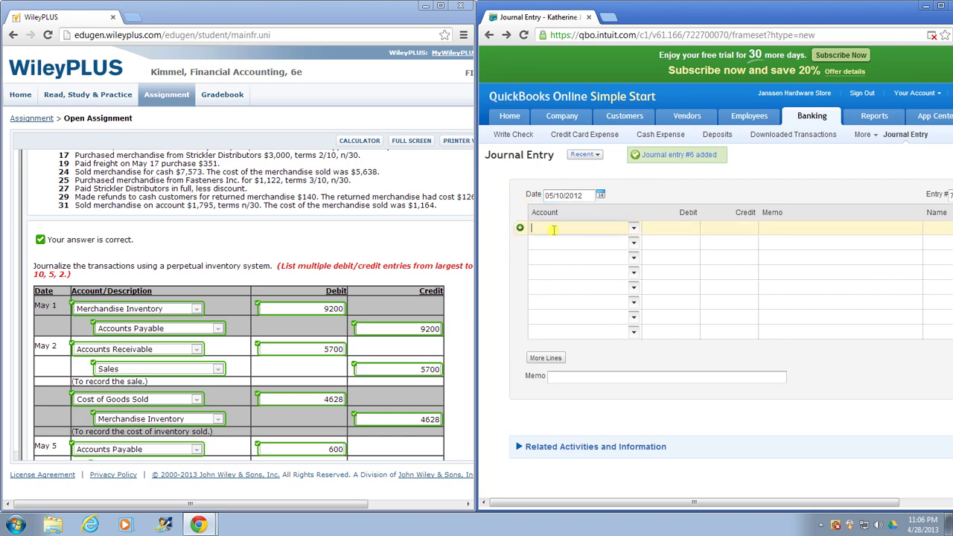
Enter Accounts Payable (A/P) on the first journal line with a debit of 8600.00.
type("ayable (A/P")
key("Tab")
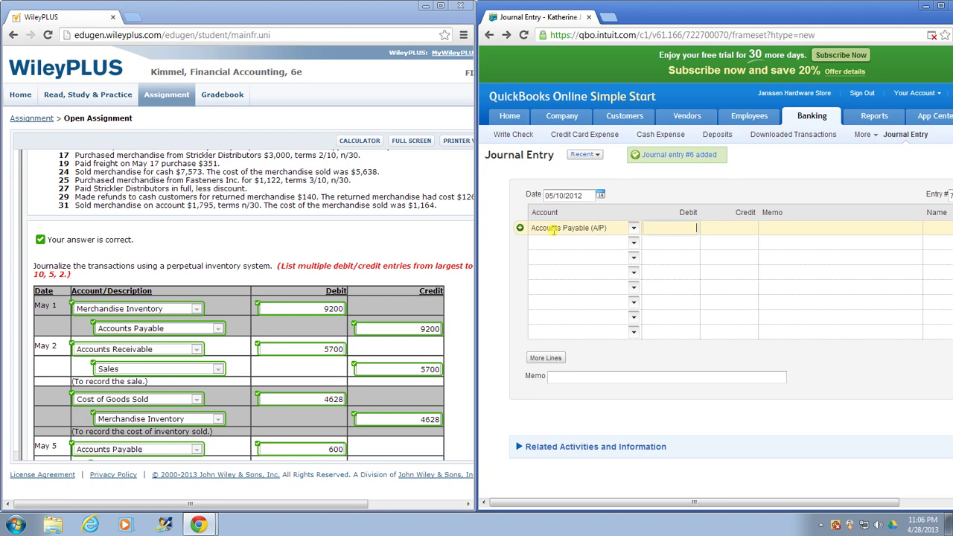
type("8600")
key("Tab")
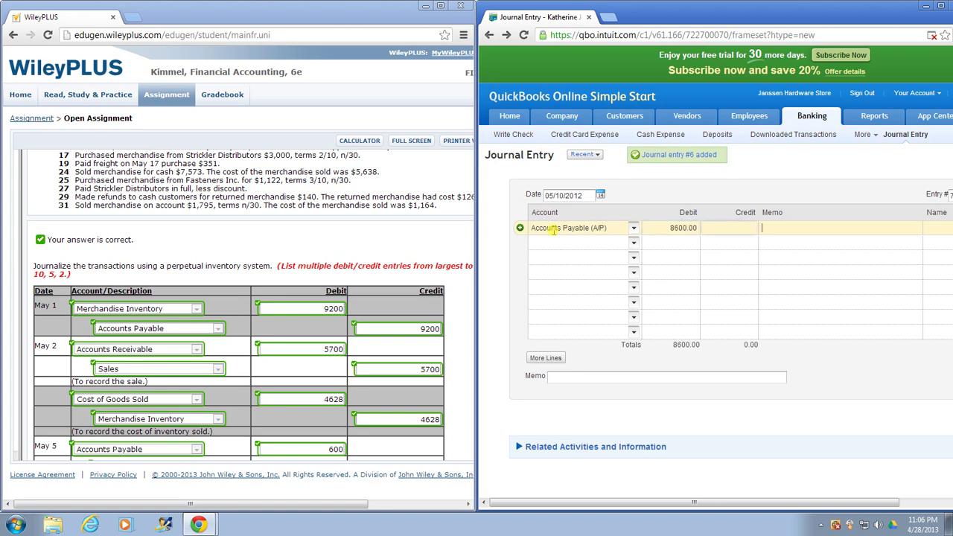
key("Tab")
key("Tab")
Enter Cash on the second journal line with a credit of 8428.00.
type("Cash")
key("Tab")
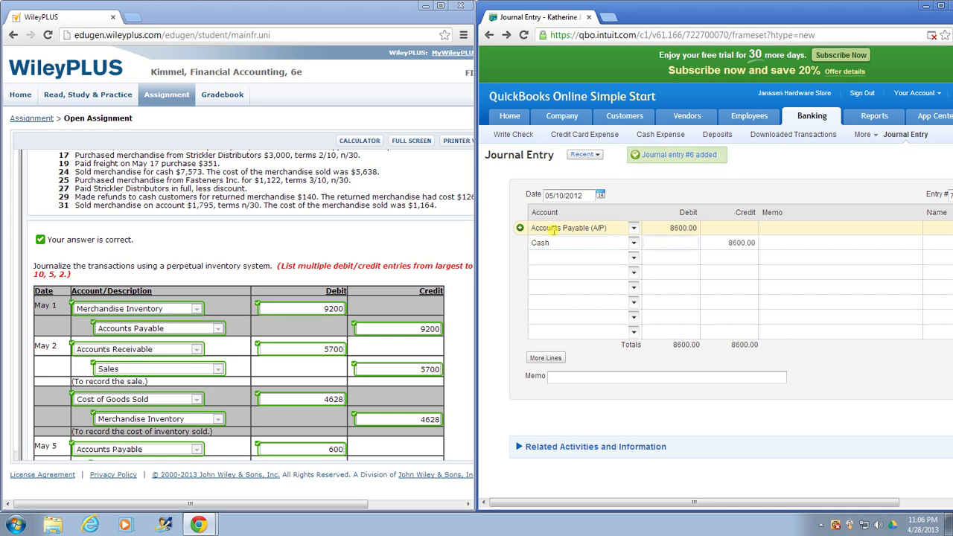
key("Tab")
type("54")
type("28")
key("Tab")
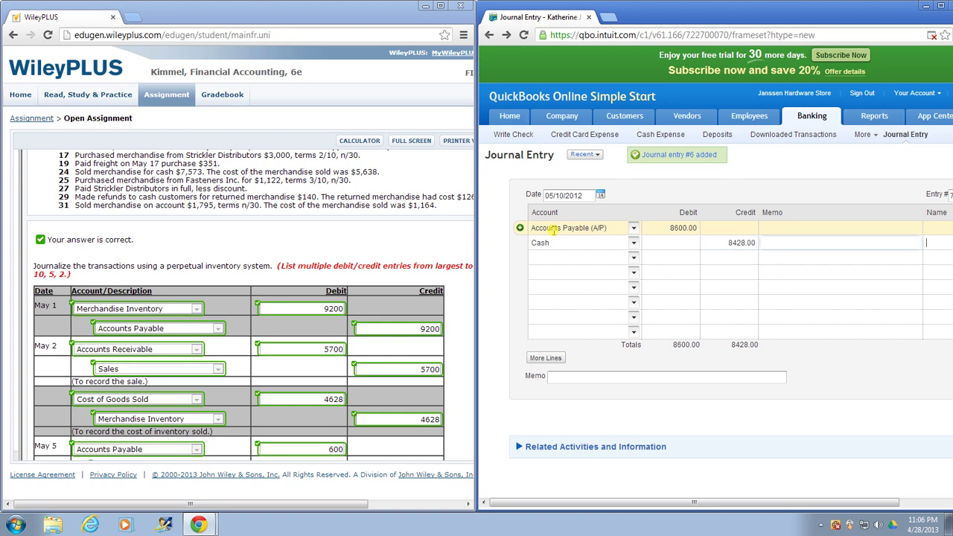
key("Tab")
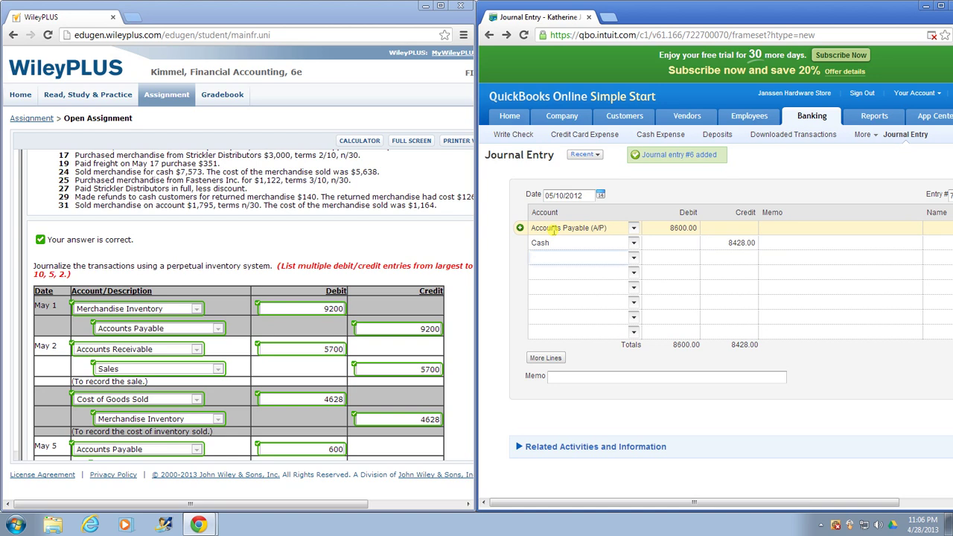
Enter Merchandise inventory on the third journal line with a credit of 172.00.
type("Merch")
key("Tab")
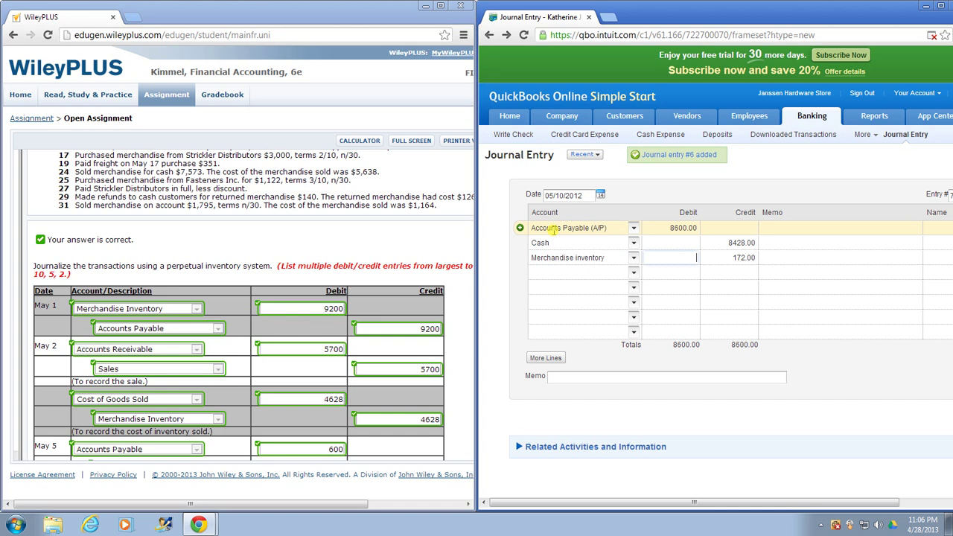
key("Tab")
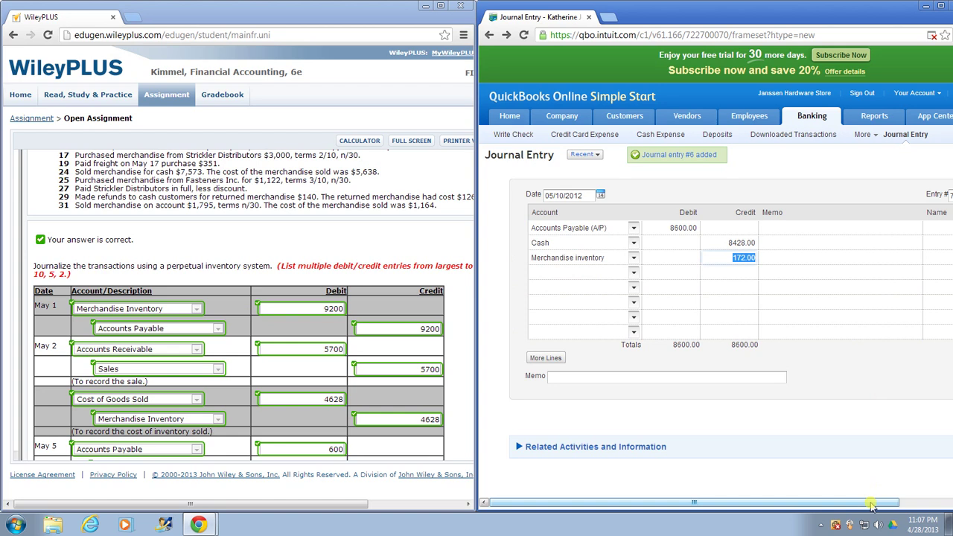
Assign Vanco Wholesale Supply to the Accounts Payable (A/P) line and save the 05/10/2012 journal entry.
left_click_drag(871, 506, 899, 506)
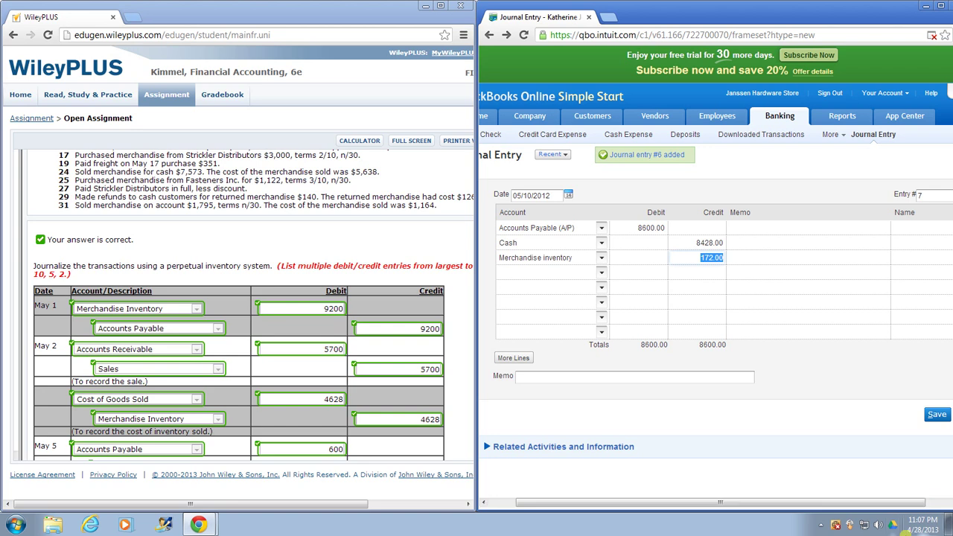
left_click_drag(900, 506, 923, 506)
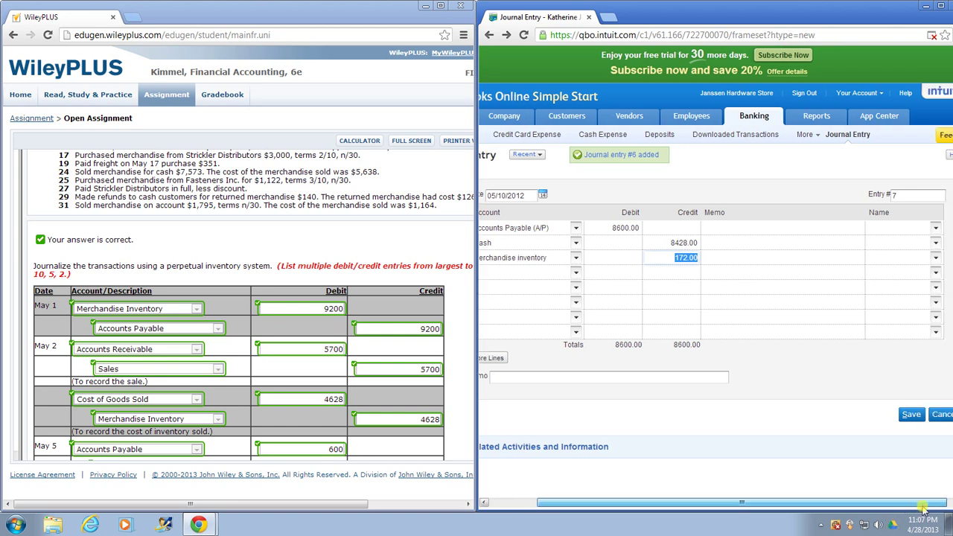
left_click(923, 228)
left_click(935, 229)
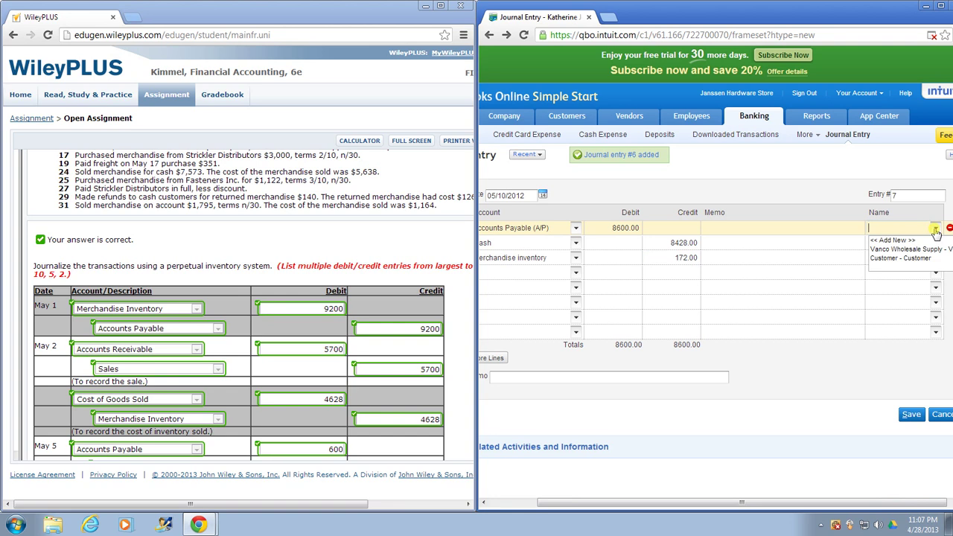
left_click(912, 250)
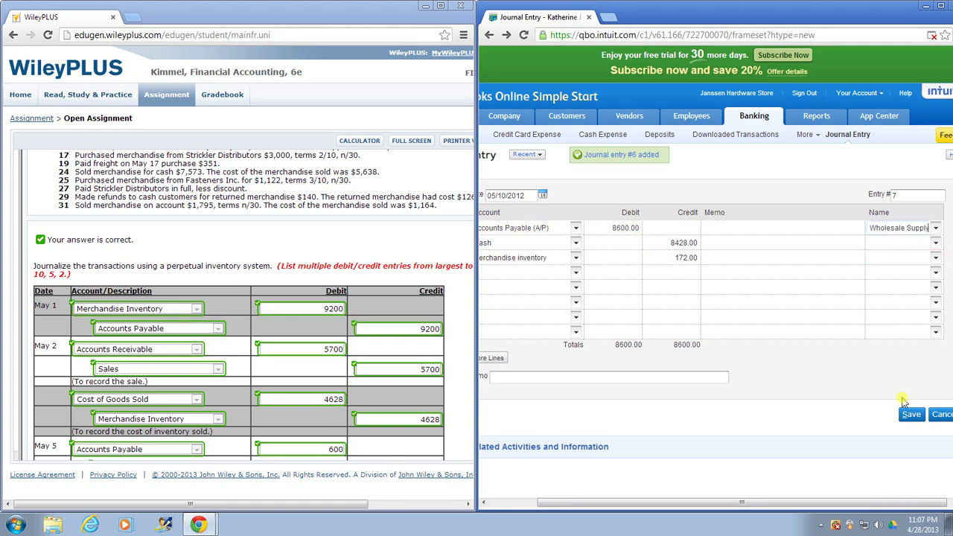
left_click(910, 414)
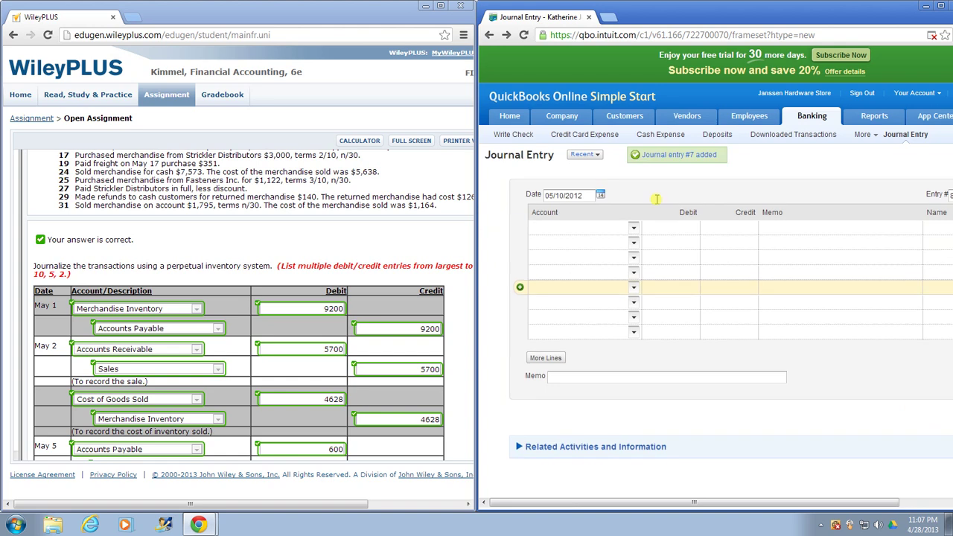
Set the new journal entry's date to 05/11/2012.
left_click(560, 195)
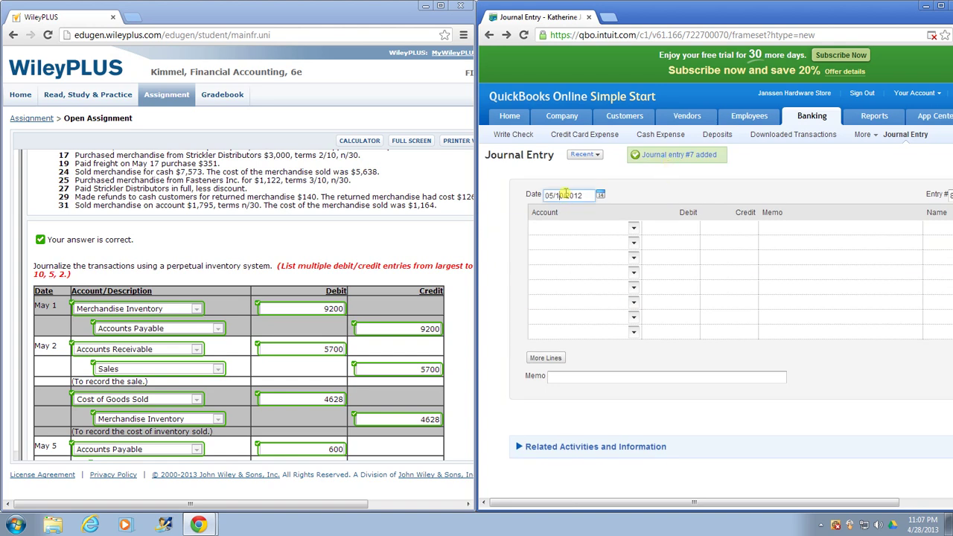
key("Delete")
type("1")
left_click(583, 228)
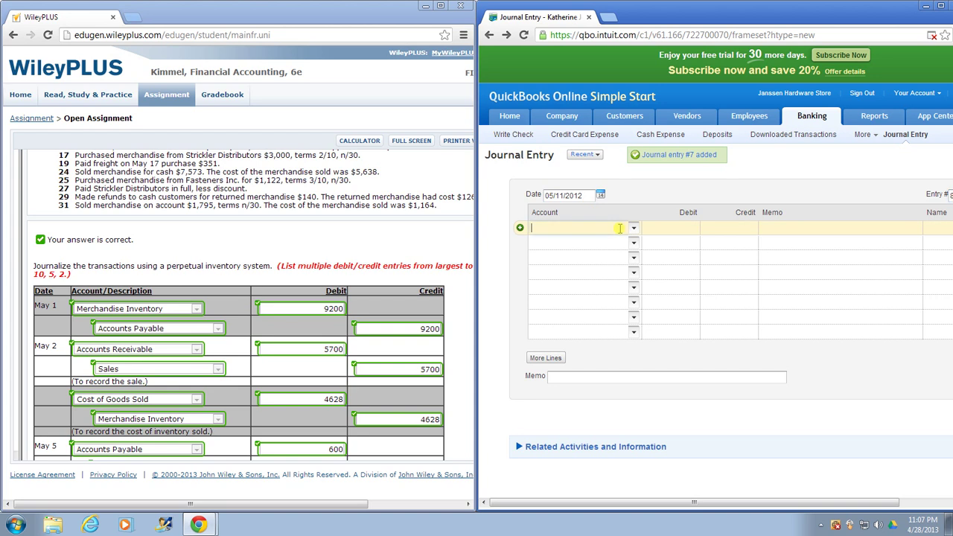
Enter Supplies on the first journal line with a debit of 1262.00.
type("Supplies")
key("Tab")
type("1262")
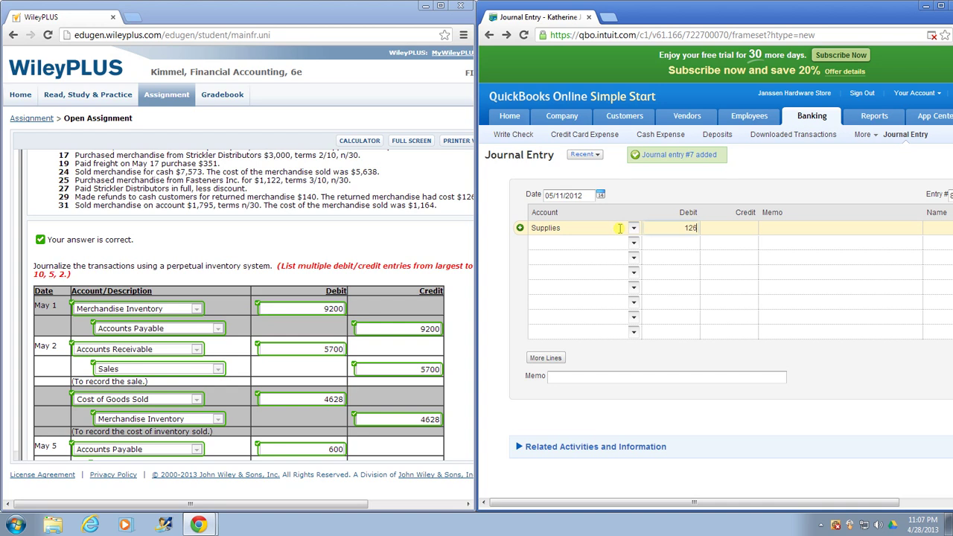
key("Tab")
key("Tab")
key("Tab")
key("Tab")
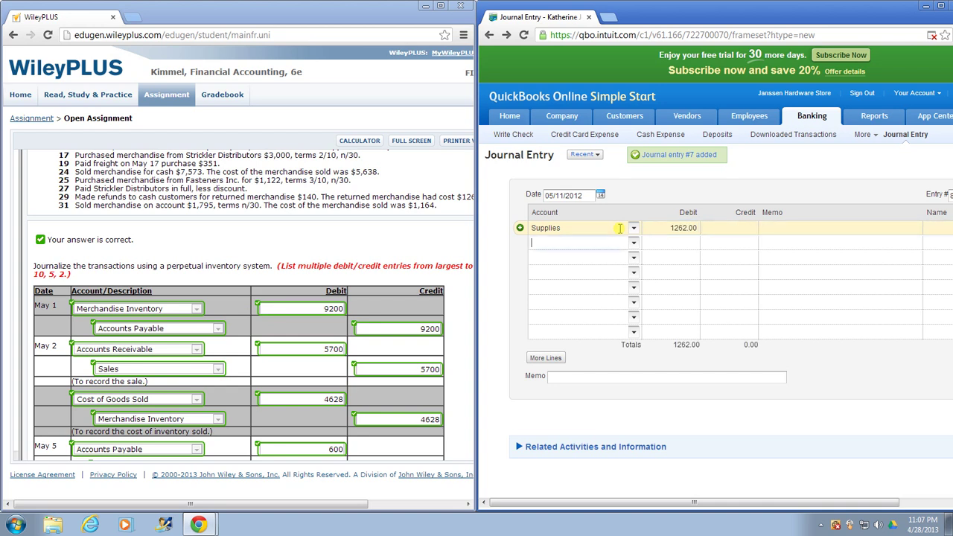
Enter Cash on the second journal line with a credit of 1262.00 and save the journal entry.
type("Cash")
key("Tab")
key("Tab")
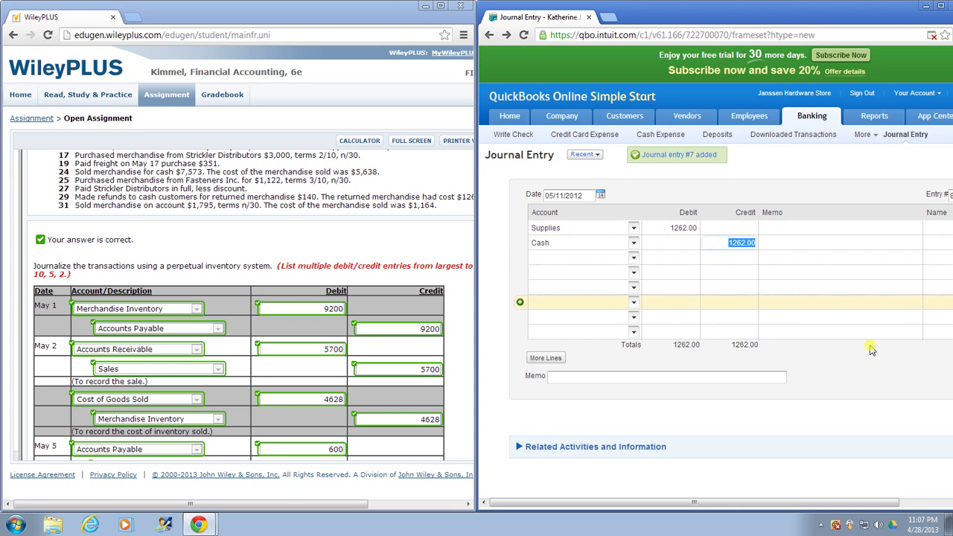
left_click_drag(787, 503, 870, 510)
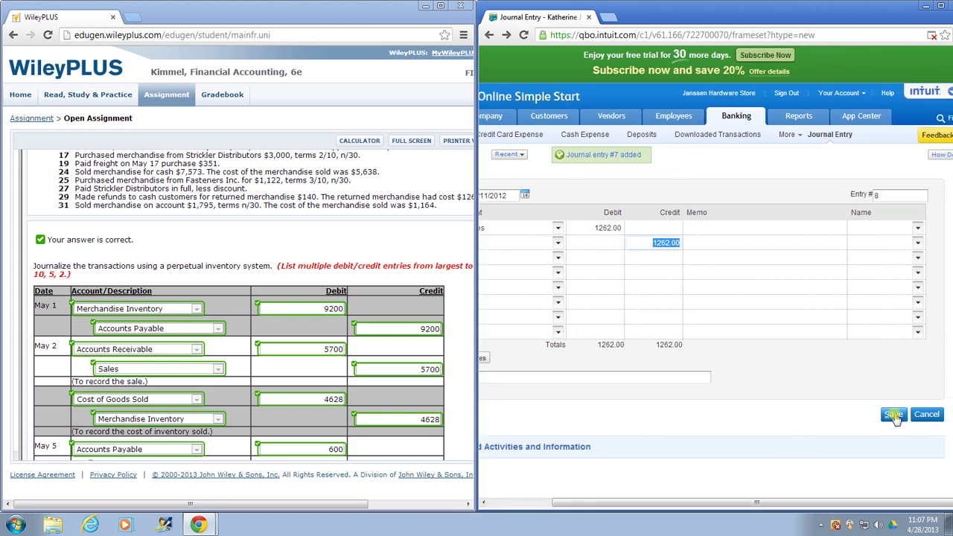
left_click(894, 414)
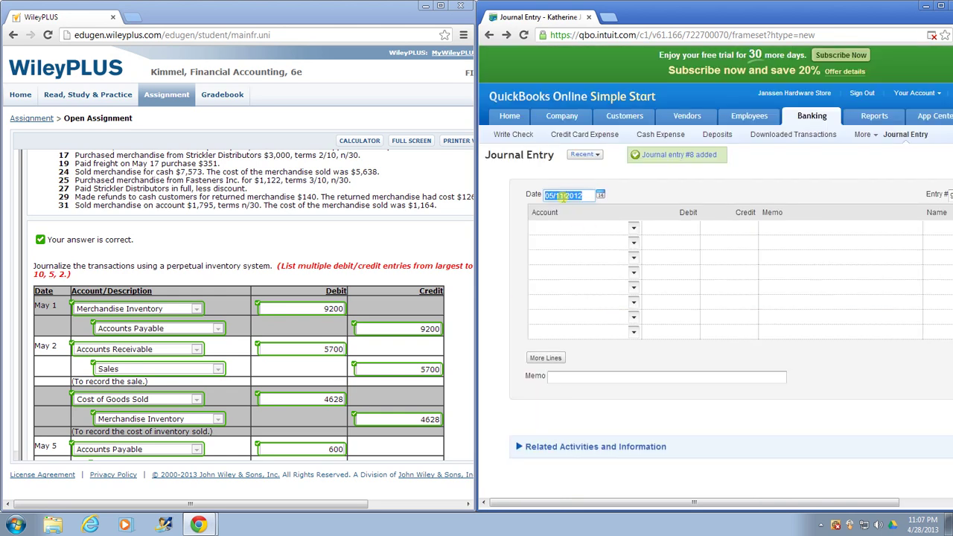
Set the new journal entry's date to 05/12/2012.
left_click(572, 195)
key("BackSpace")
type("2")
left_click(555, 228)
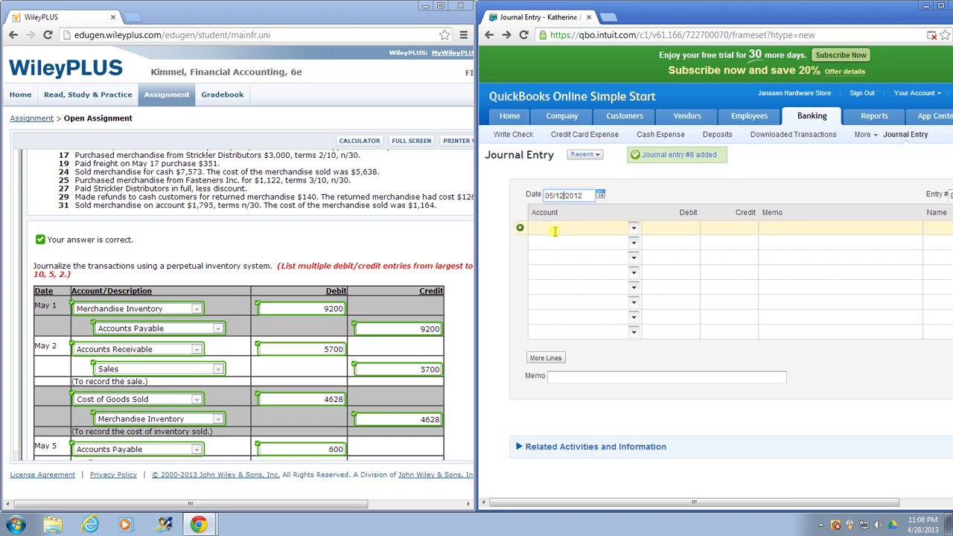
Enter Merchandise inventory on the first journal line with a debit of 3786.00.
type("Merchandise inventory")
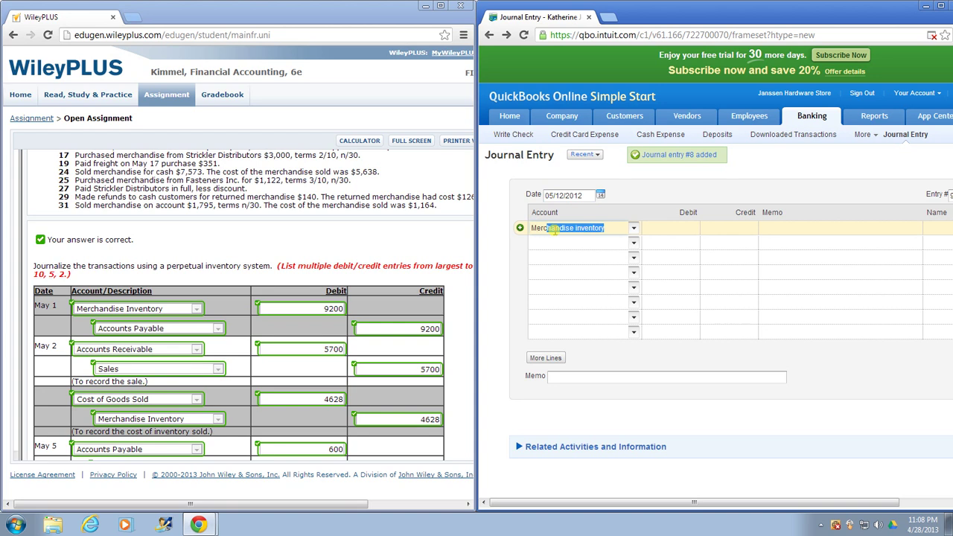
key("Tab")
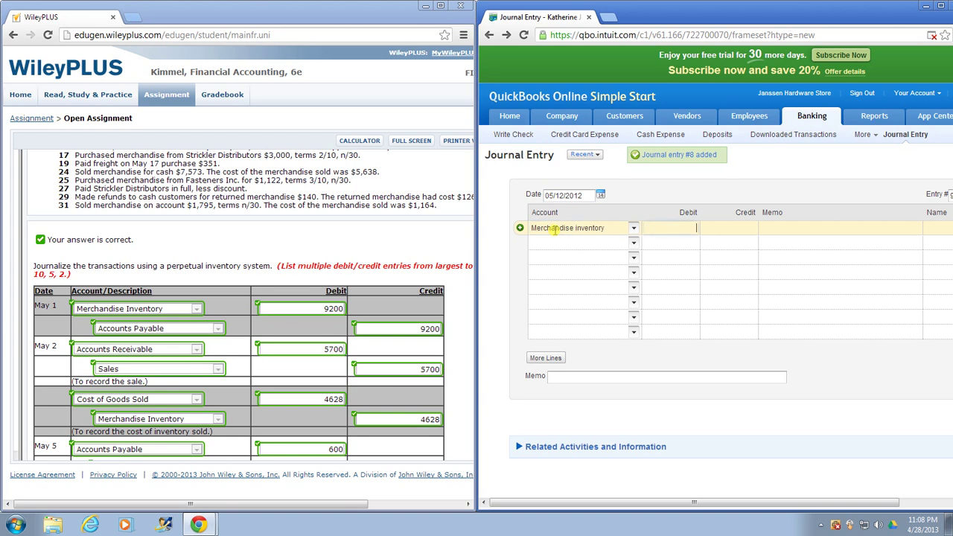
type("786")
key("Tab")
key("Tab")
key("Tab")
key("Tab")
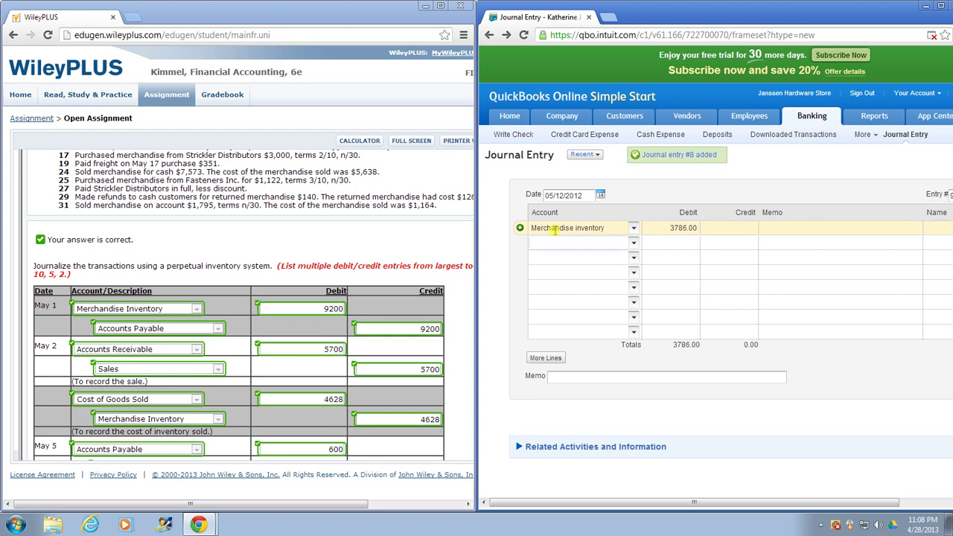
Enter Cash on the second journal line with a credit of 3786.00 and save the journal entry.
type("Cash")
key("Tab")
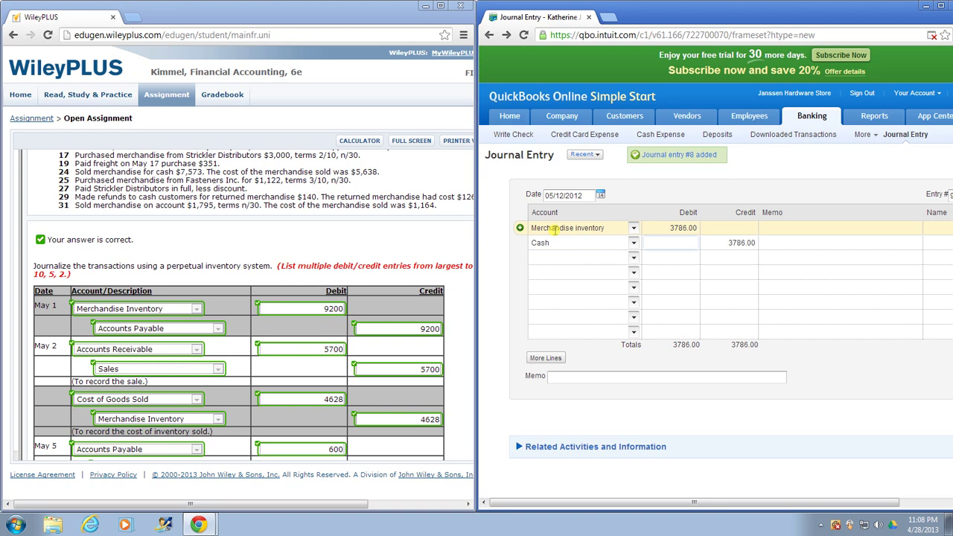
left_click(922, 504)
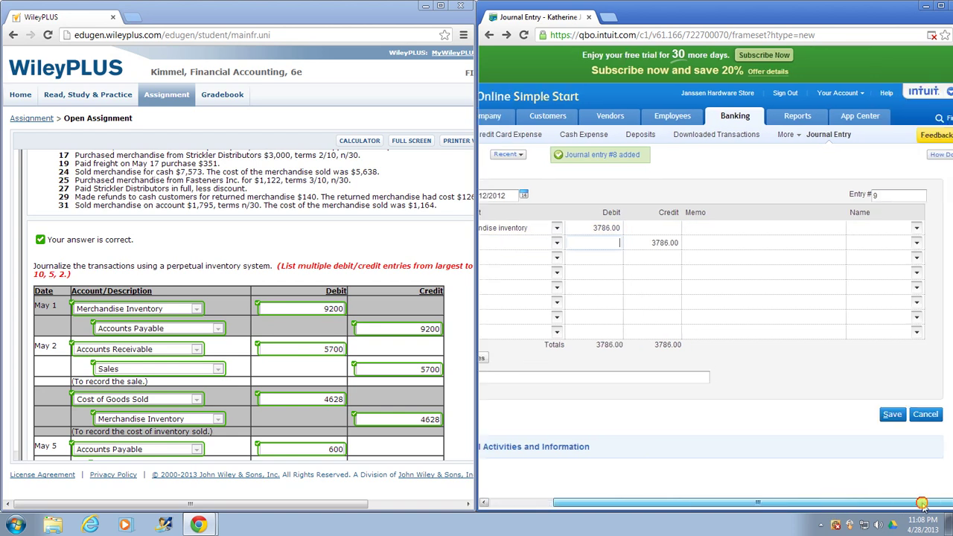
left_click(890, 415)
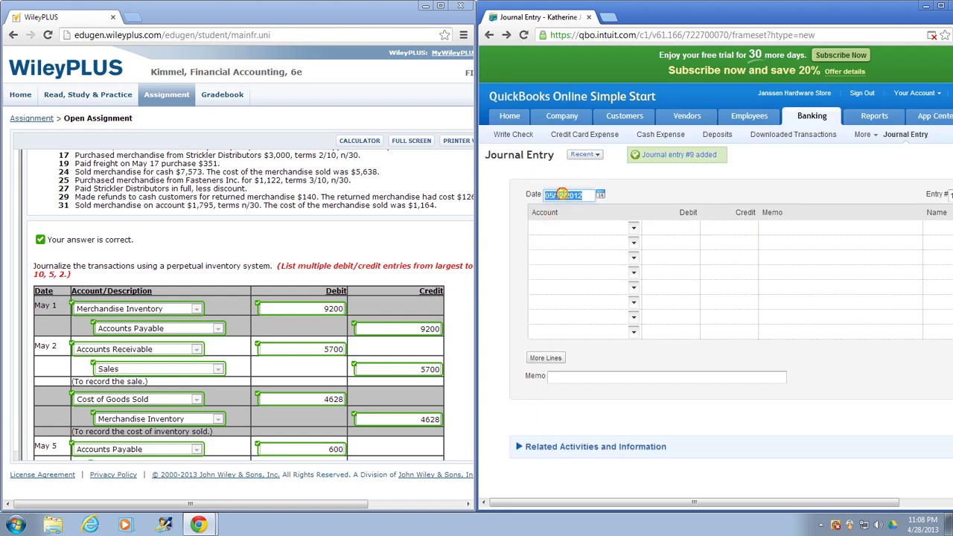
Set the new journal entry's date to 05/15/2012.
left_click(568, 195)
key("BackSpace")
type("5")
left_click(573, 227)
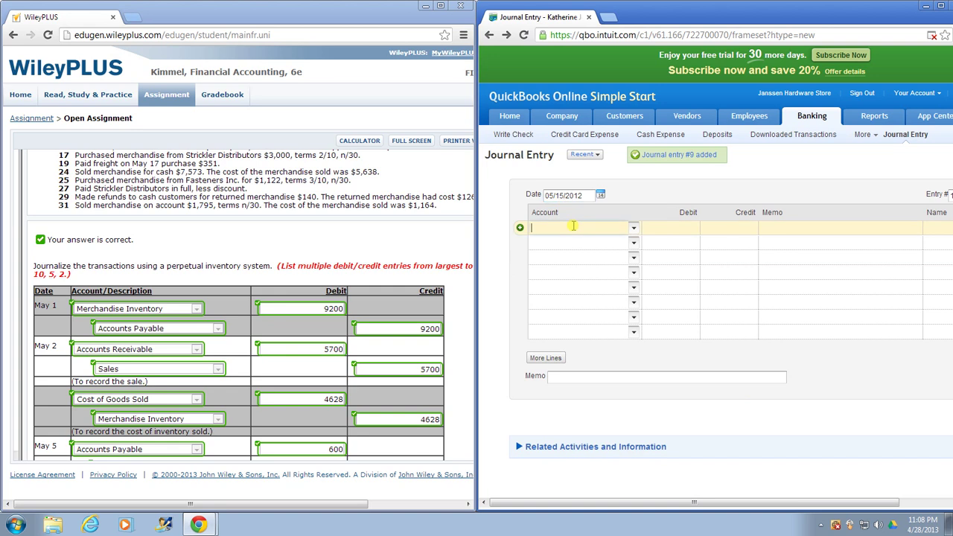
Enter Cash on the first journal line with a debit of 323.00.
type("Cash")
key("Tab")
type("323")
key("Tab")
key("Tab")
key("Tab")
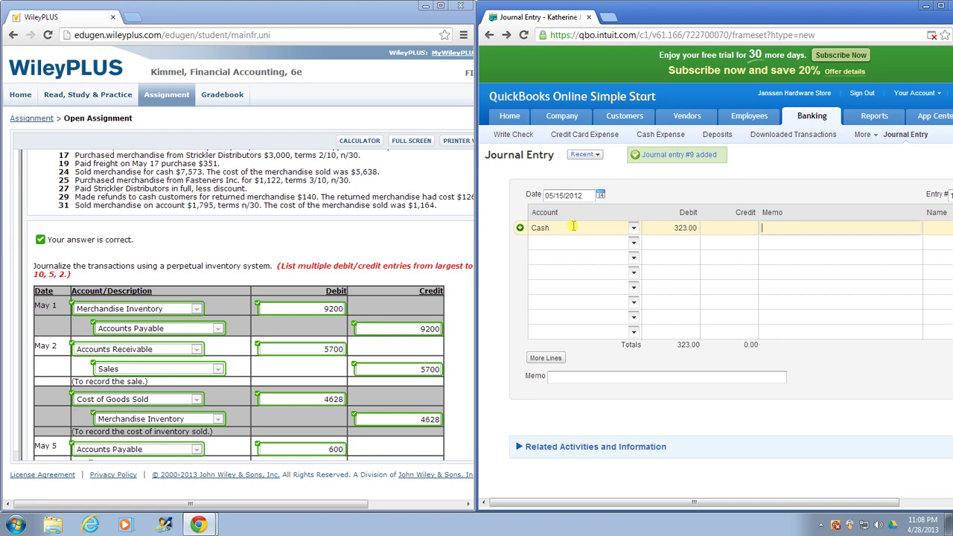
key("Tab")
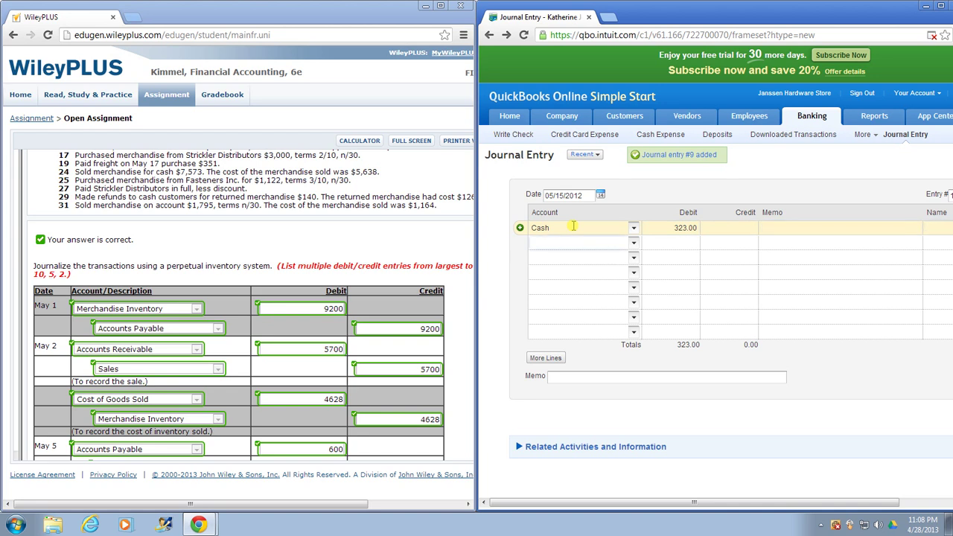
Enter Merchandise inventory on the second journal line with a credit of 323.00 and save the journal entry.
type("Merchandise inventory")
key("Tab")
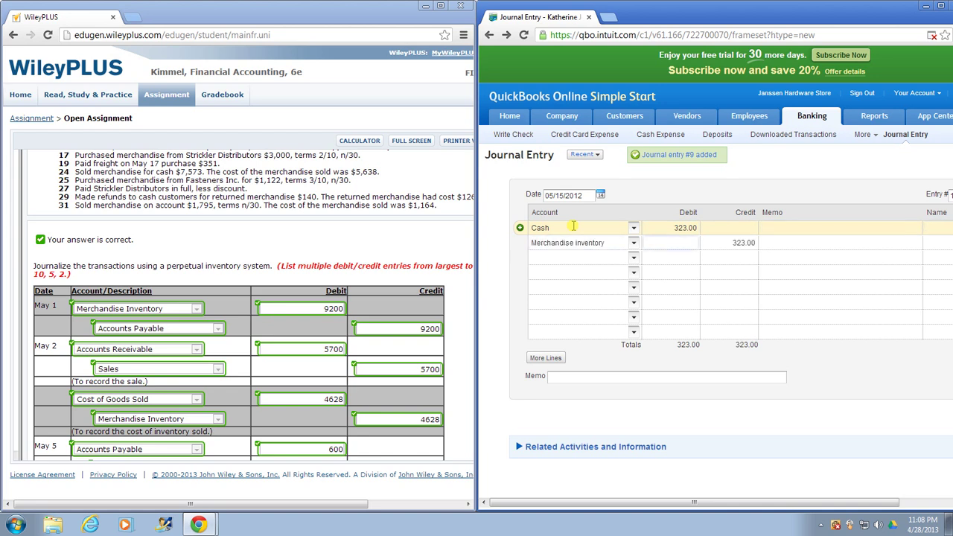
key("Tab")
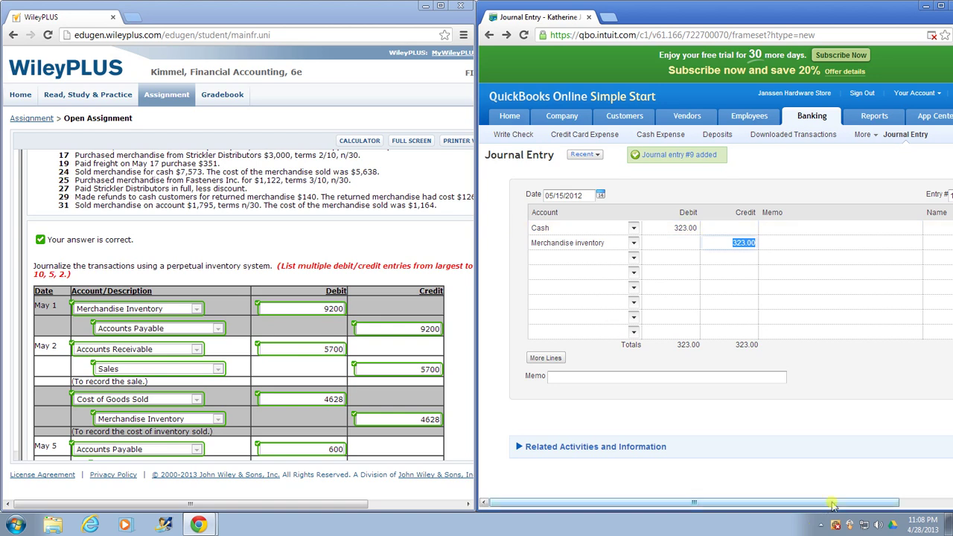
left_click_drag(847, 503, 890, 504)
left_click(898, 419)
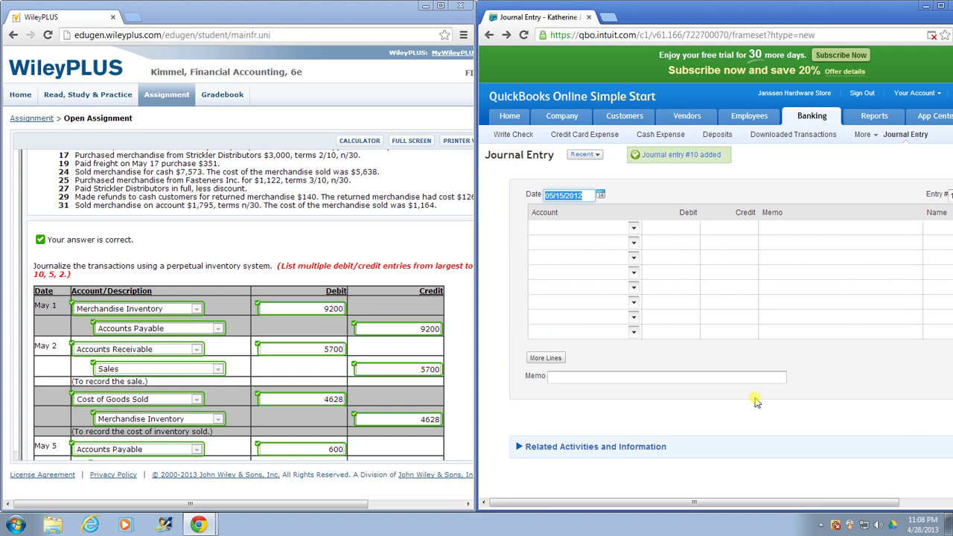
Date the new journal entry 05/17/2012 and enter Merchandise inventory on the first line with a debit of 3000.00.
left_click(560, 195)
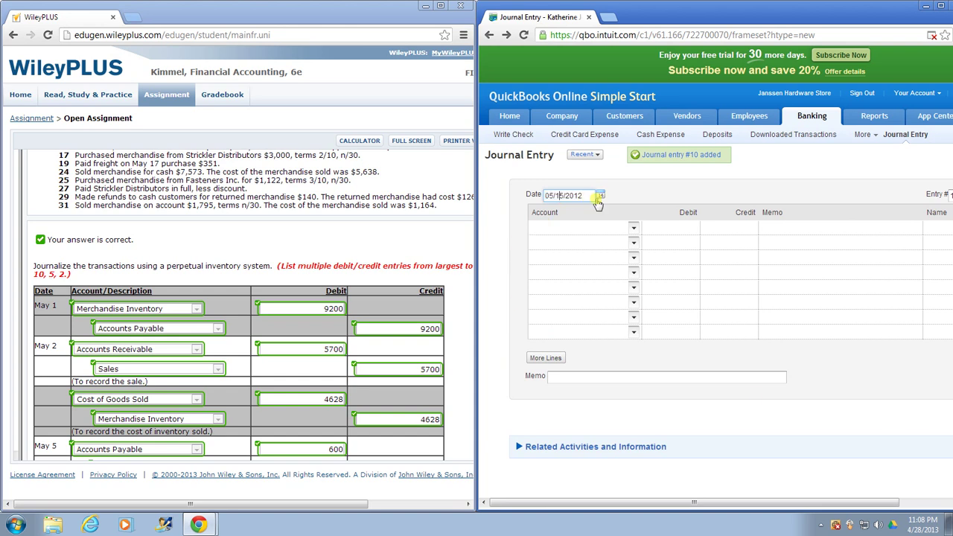
key("BackSpace")
type("7")
left_click(574, 227)
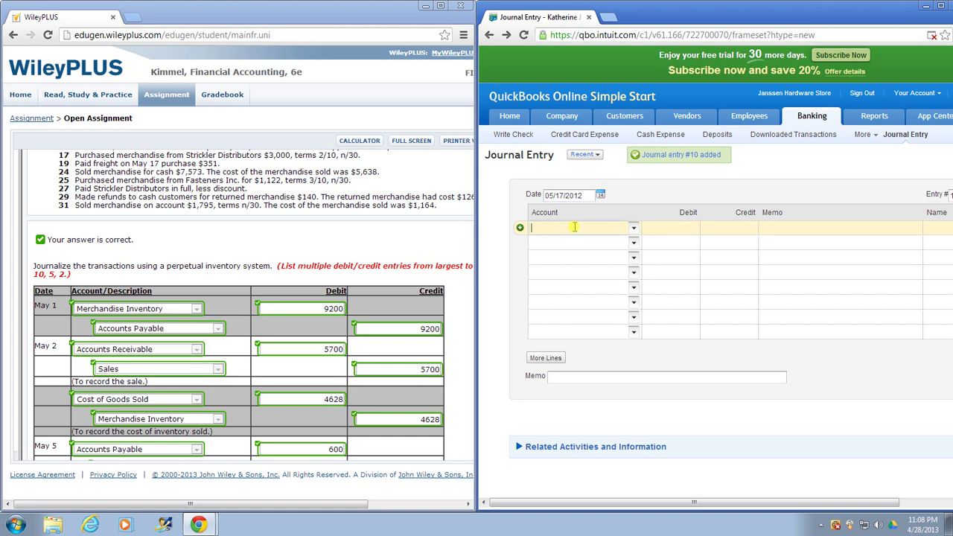
type("Merchandise Inventory")
key("Tab")
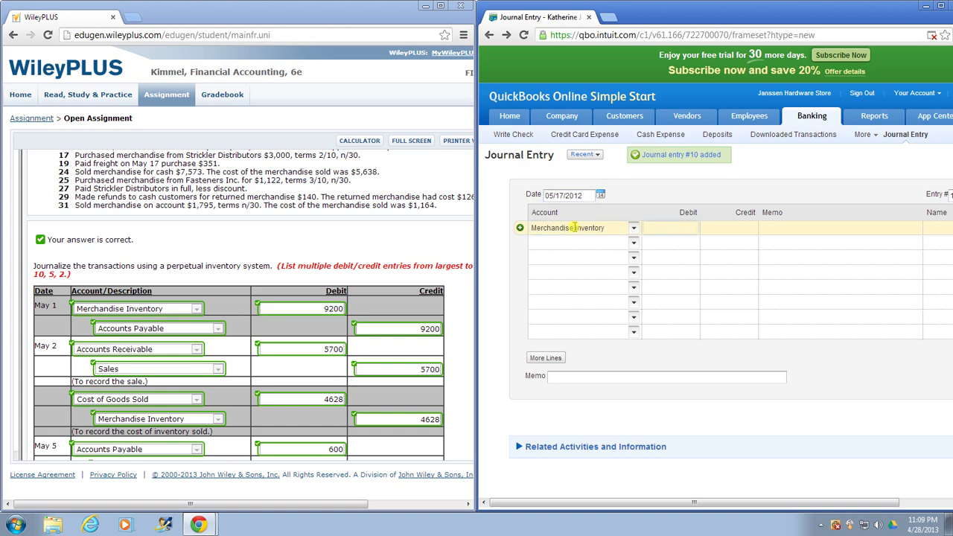
type("3000")
Enter Accounts Payable (A/P) on the second journal line with a credit of 3000.00.
left_click(571, 241)
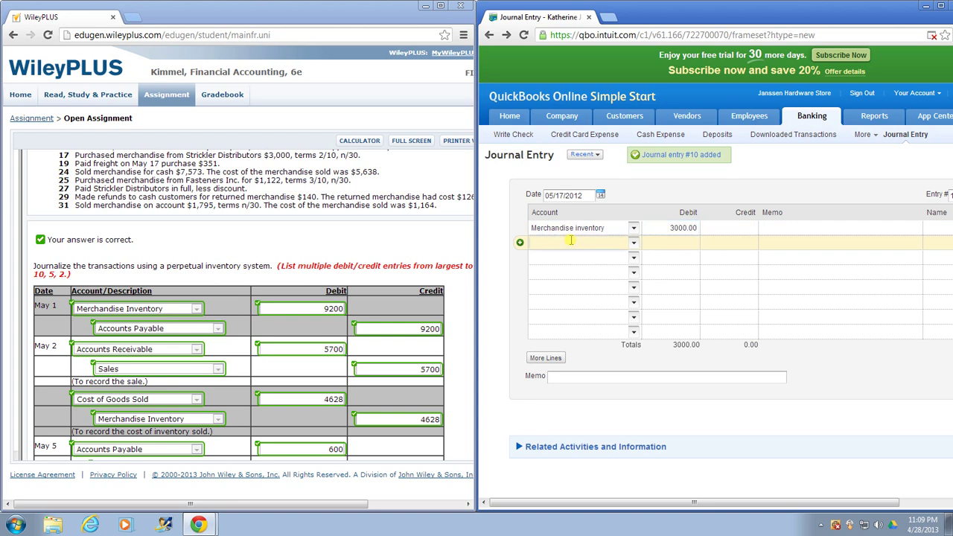
type("Accounts Payable (A/P")
key("Tab")
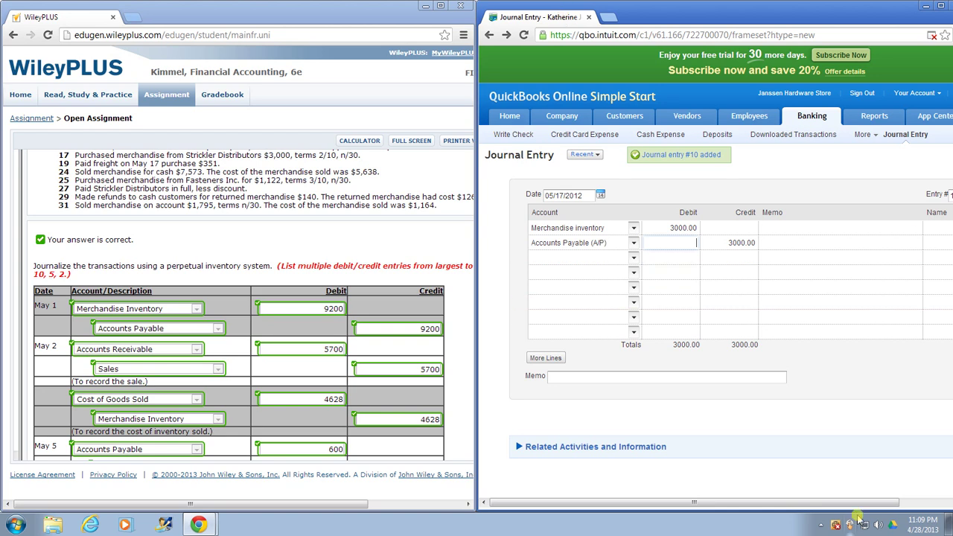
Quick-add the vendor Strickler Distributors as the name on the Accounts Payable line and save the journal entry.
left_click_drag(868, 506, 931, 507)
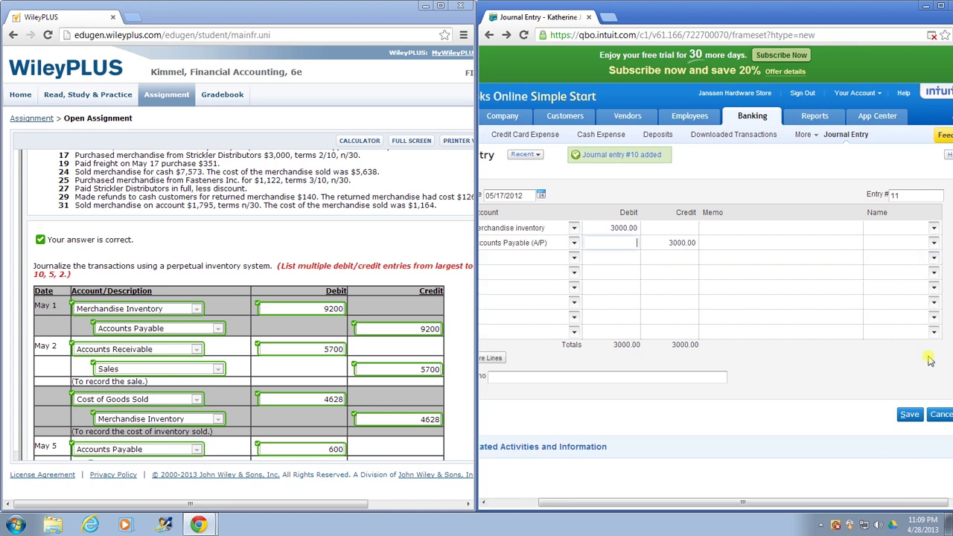
left_click(931, 245)
left_click(910, 255)
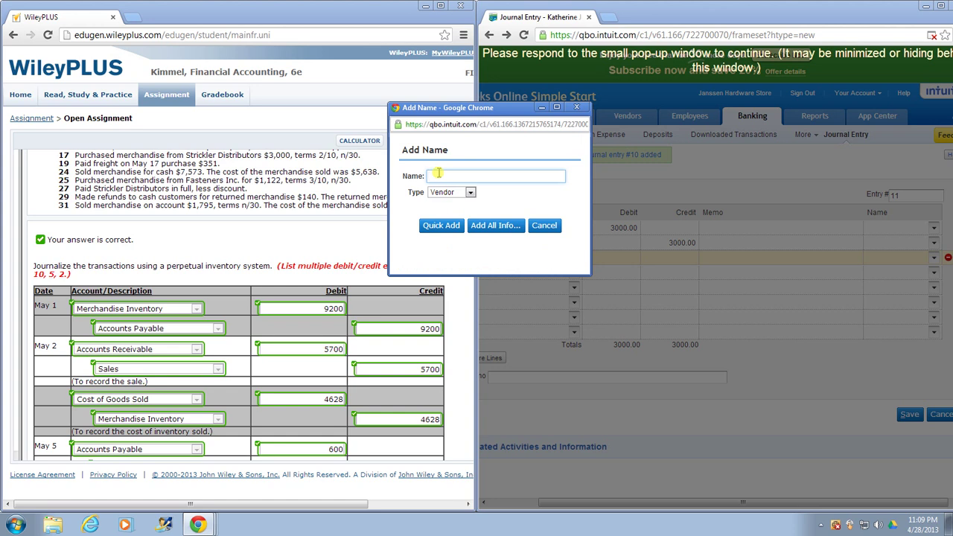
type("Strickler Distributo")
key("BackSpace")
key("BackSpace")
key("BackSpace")
type("utors")
left_click(433, 225)
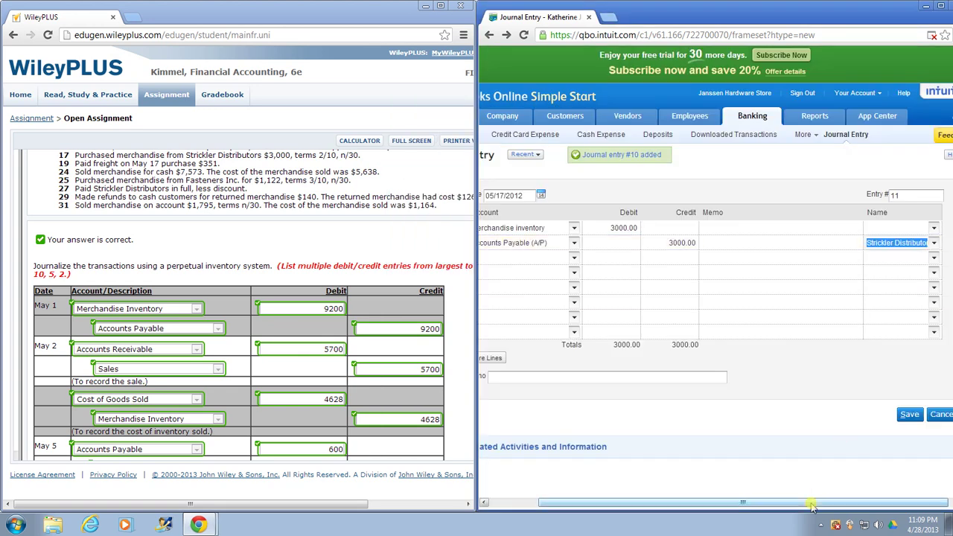
left_click(905, 414)
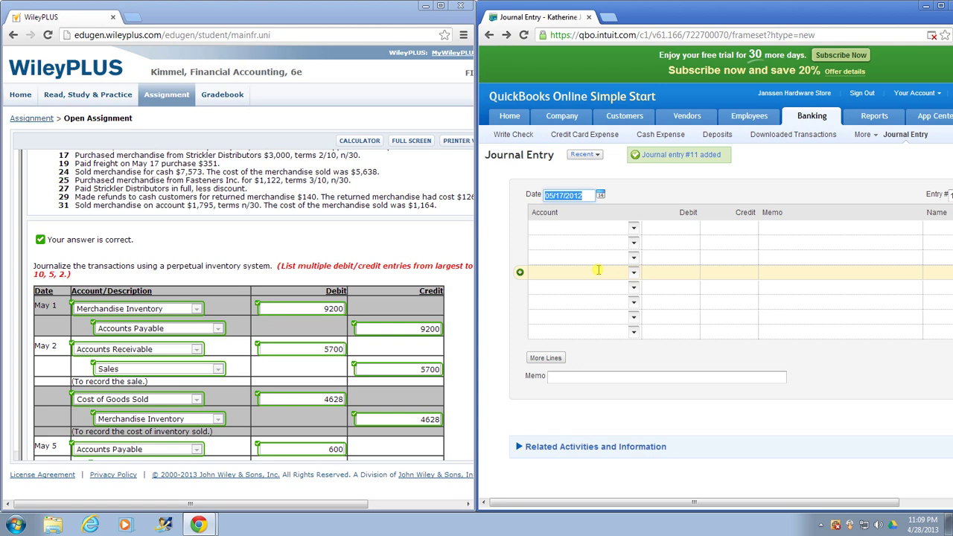
Date the new journal entry 05/19/2012 and enter Merchandise inventory on the first line with a debit of 351.00.
left_click(560, 195)
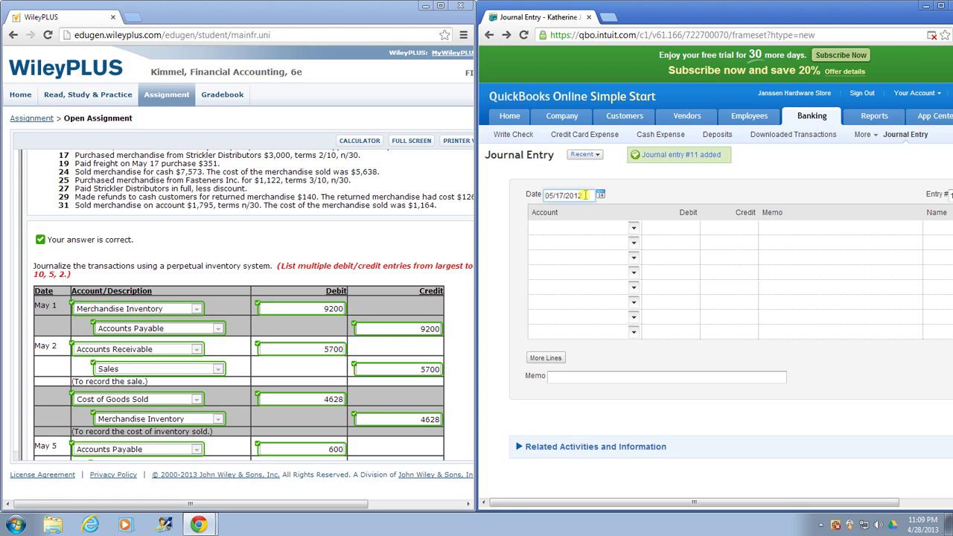
key("Delete")
type("9")
left_click(585, 229)
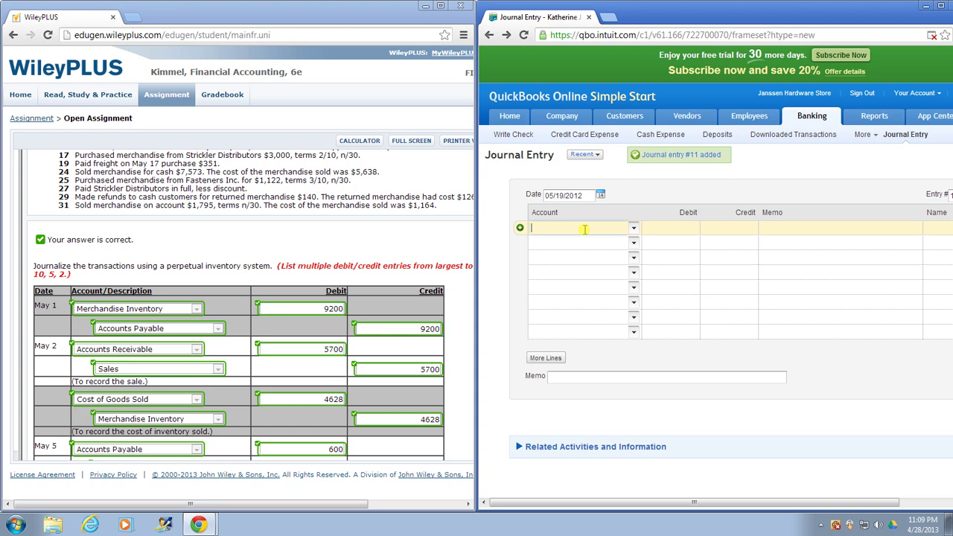
type("m")
key("Tab")
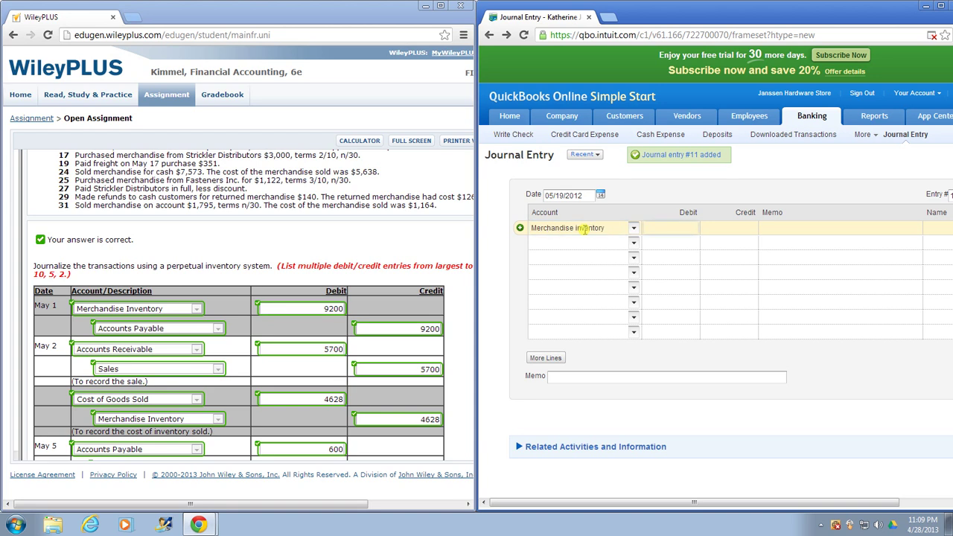
type("351")
left_click(580, 241)
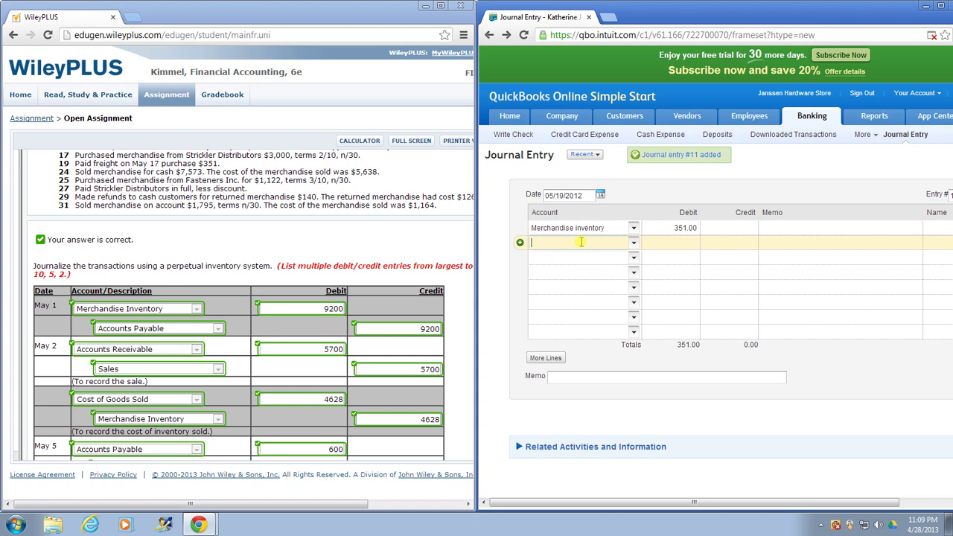
type("Cash")
key("Tab")
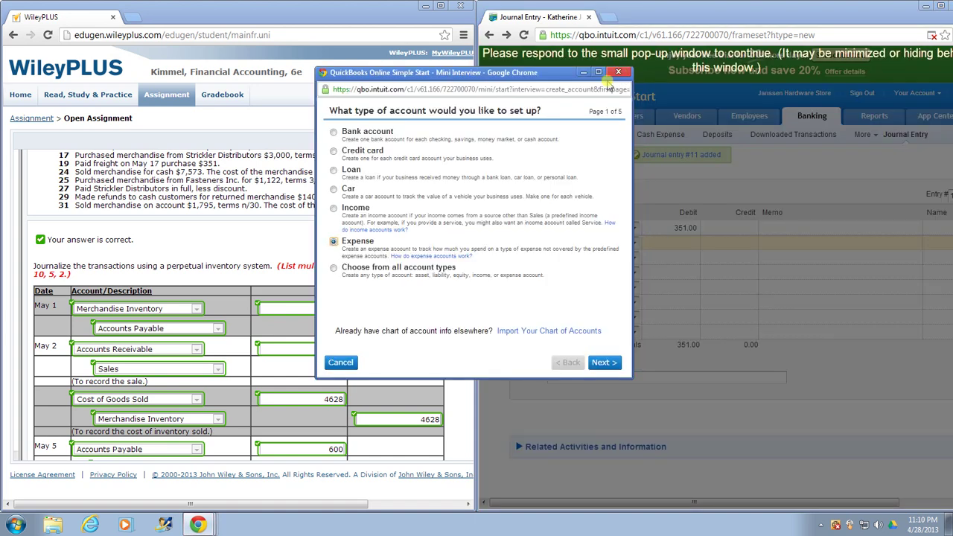
left_click(340, 362)
Enter Cash on the second journal line with a credit of 351.00 and save the journal entry.
left_click(570, 245)
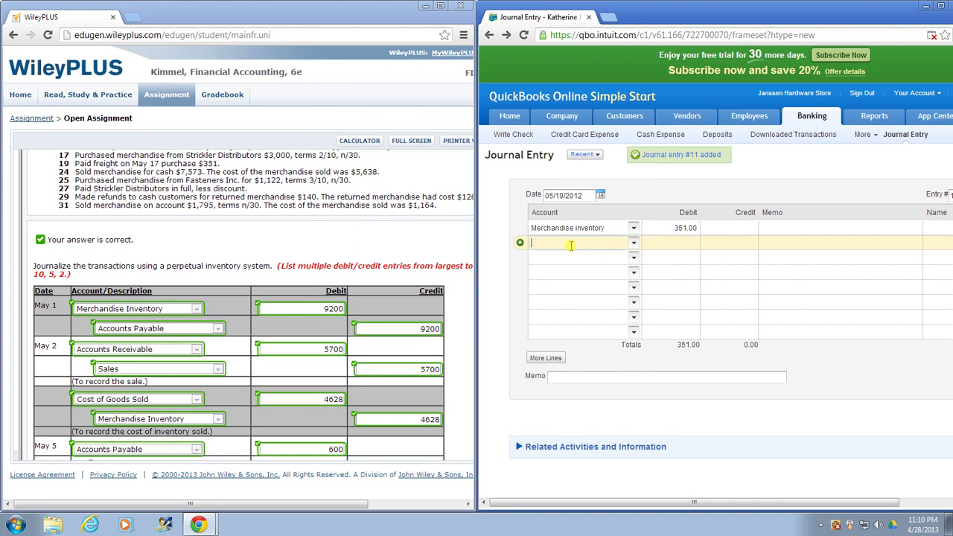
type("Cash")
key("Tab")
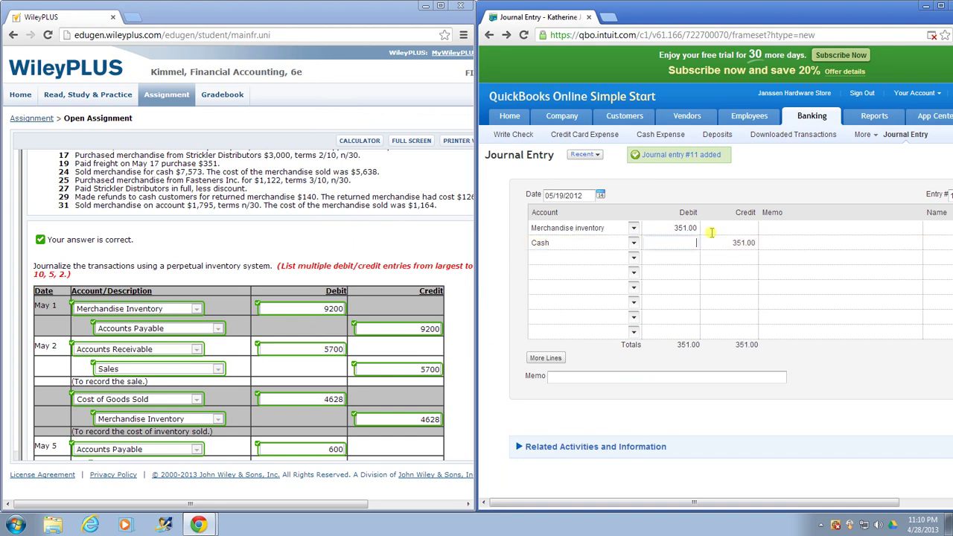
left_click_drag(787, 505, 851, 505)
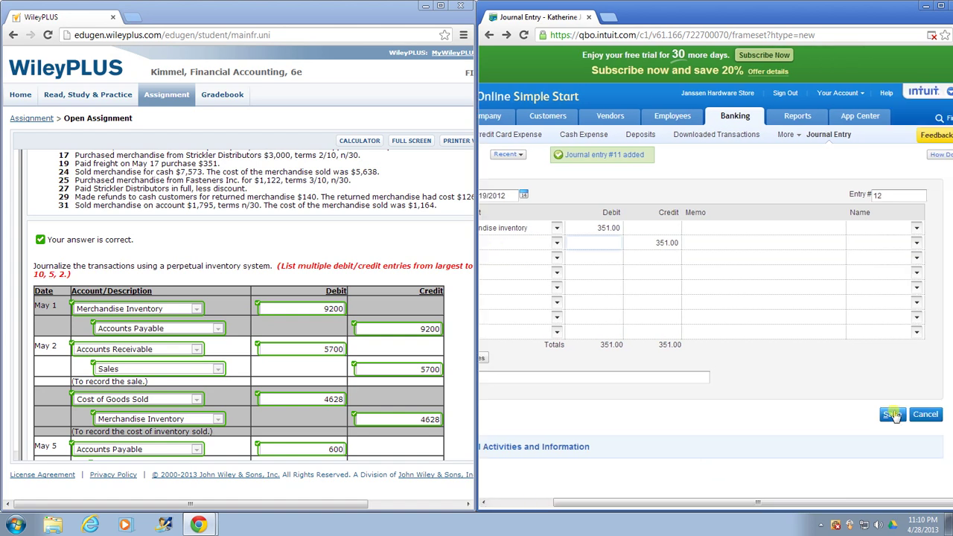
left_click(892, 415)
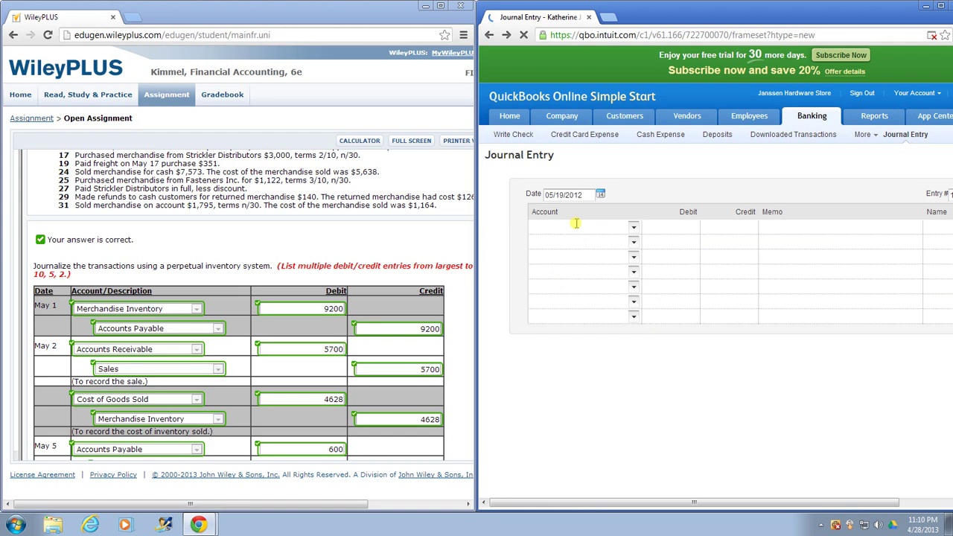
Set the new journal entry's date to 05/24/2012.
double_click(563, 195)
key("BackSpace")
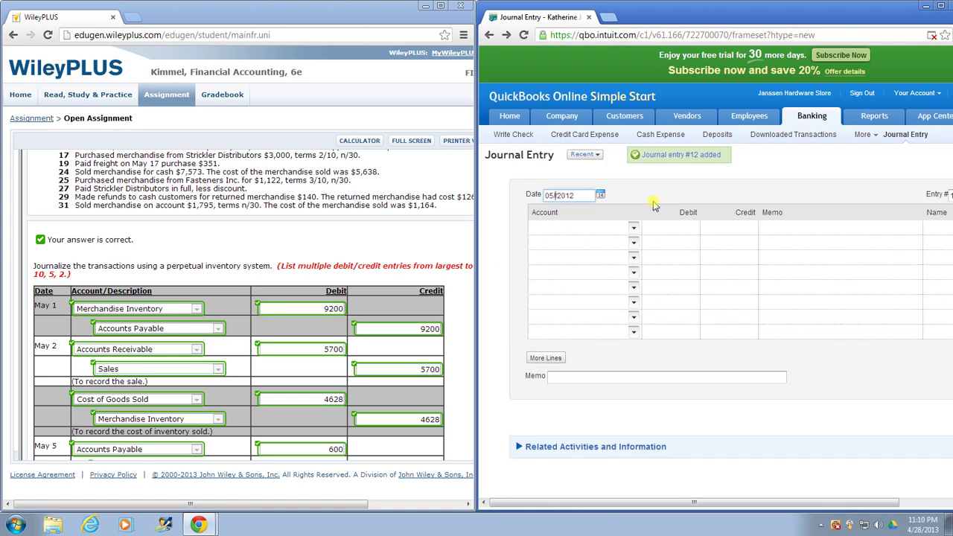
type("24")
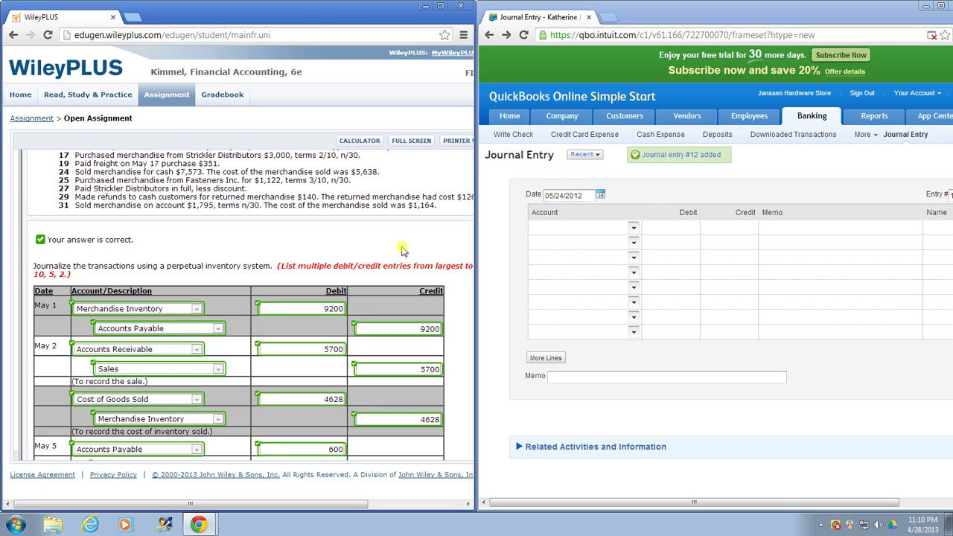
Review the May 24 transaction's accounts and amounts in the WileyPLUS journal table.
scroll(393, 271, "down", 3)
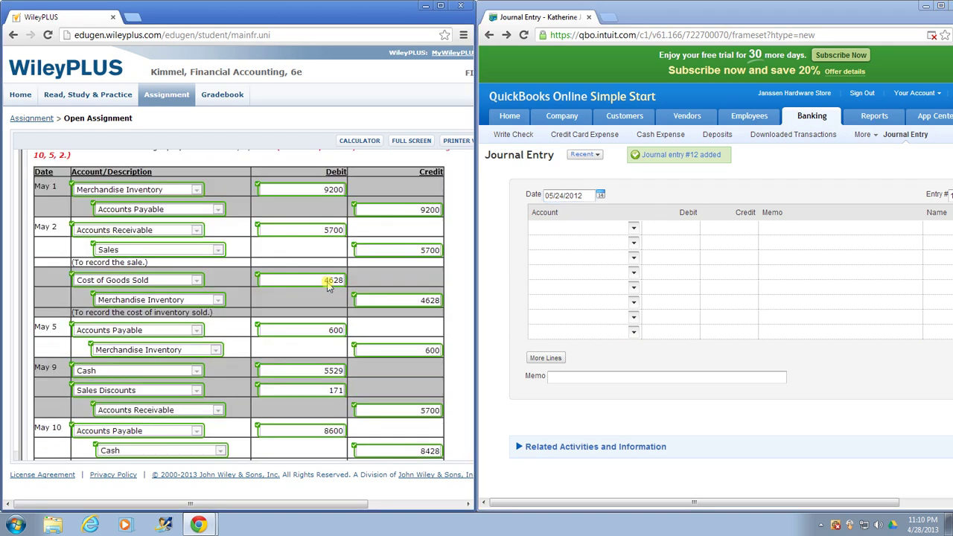
scroll(322, 282, "down", 2)
scroll(328, 288, "down", 1)
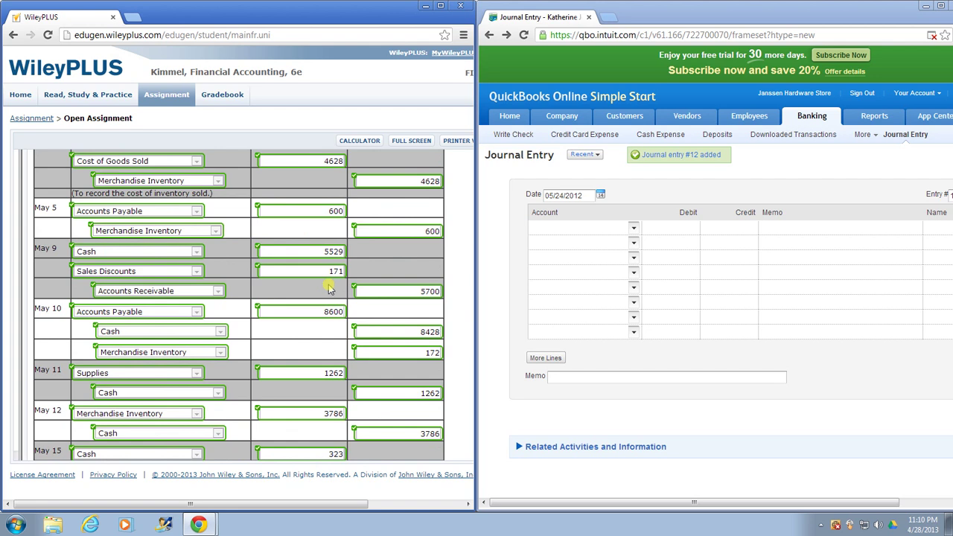
scroll(330, 291, "down", 2)
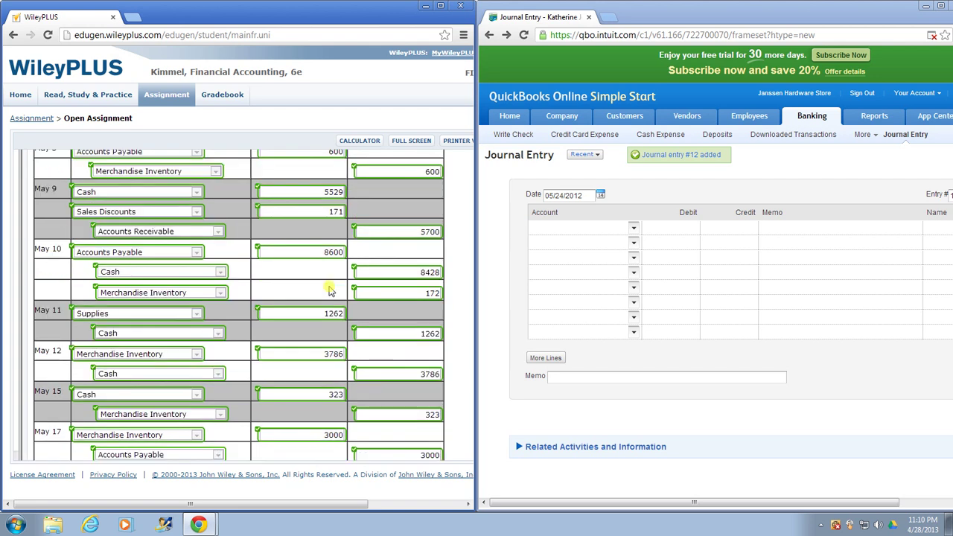
scroll(330, 289, "down", 2)
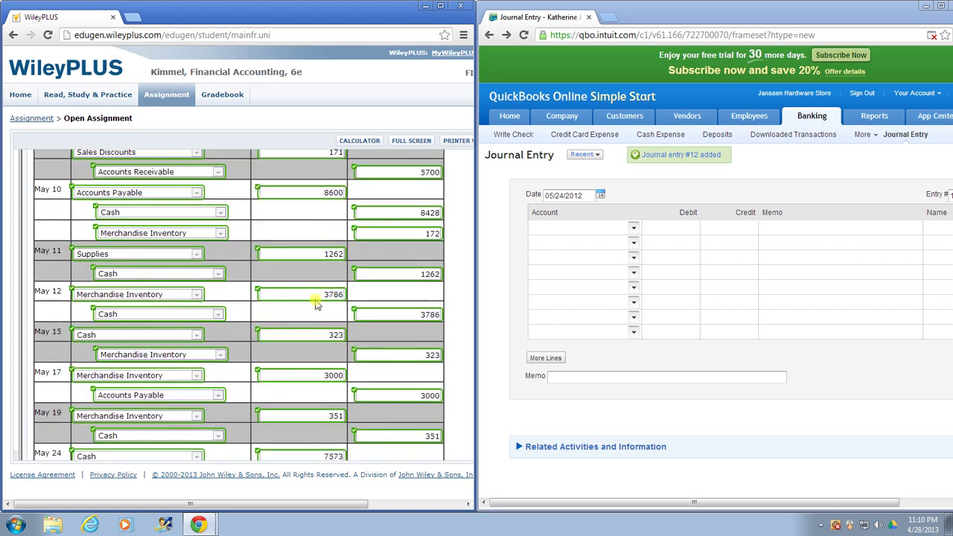
scroll(316, 303, "down", 2)
scroll(315, 304, "down", 2)
scroll(315, 303, "down", 2)
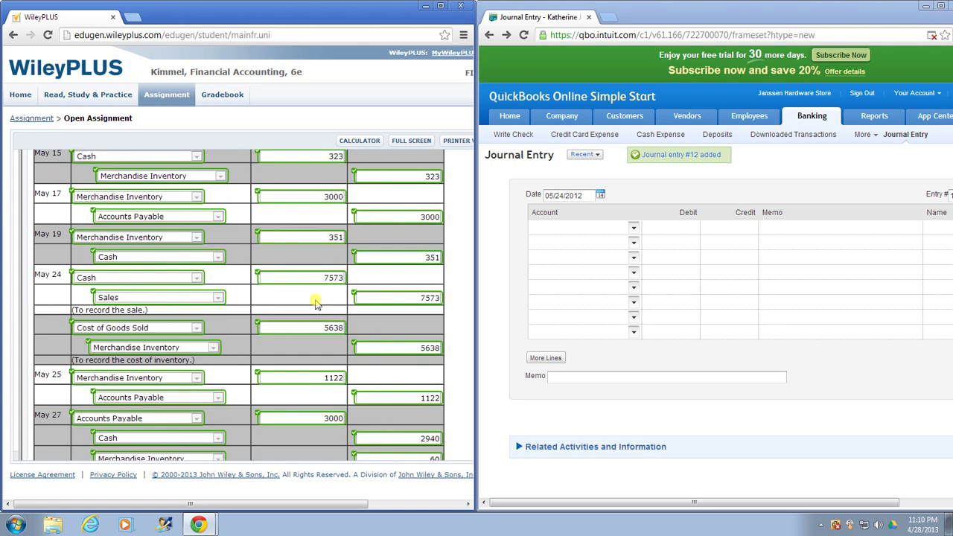
scroll(316, 303, "down", 2)
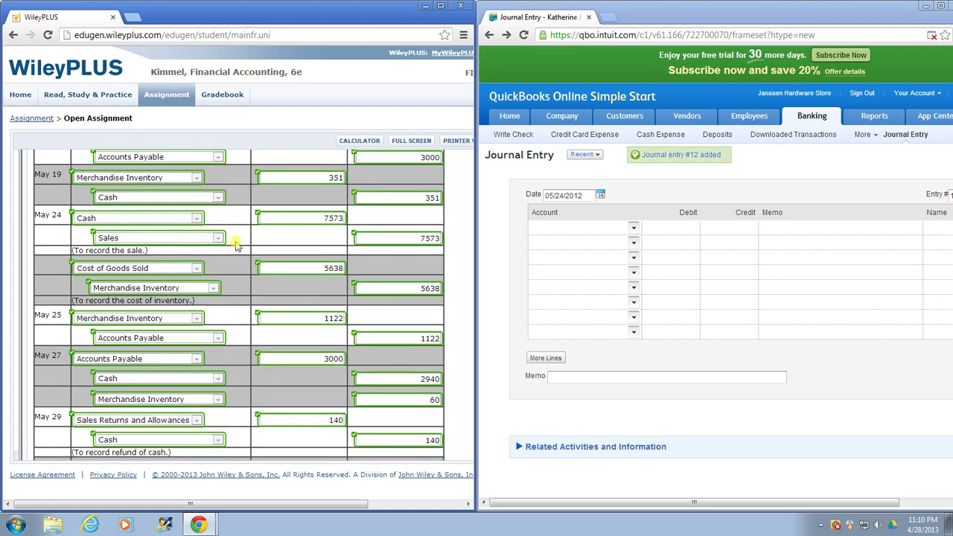
Enter Cash with a debit of 7573.00 on the first journal line and Sales with a credit of 7573.00 on the second.
left_click(572, 227)
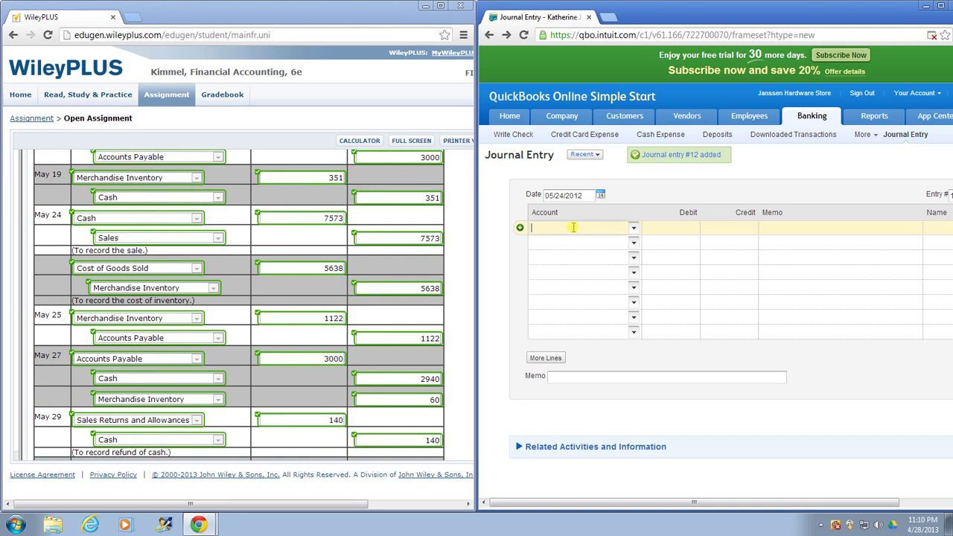
type("Cash")
key("Tab")
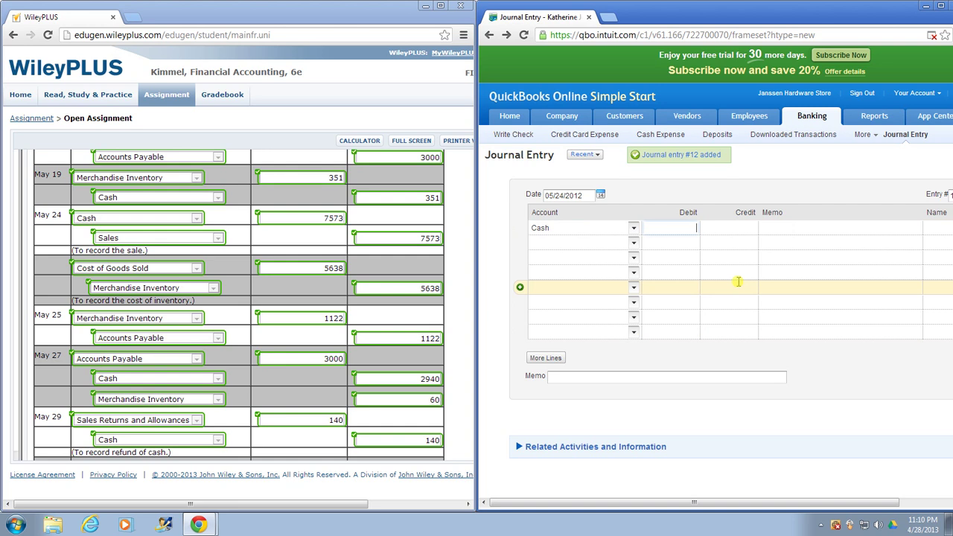
type("7573")
left_click(575, 242)
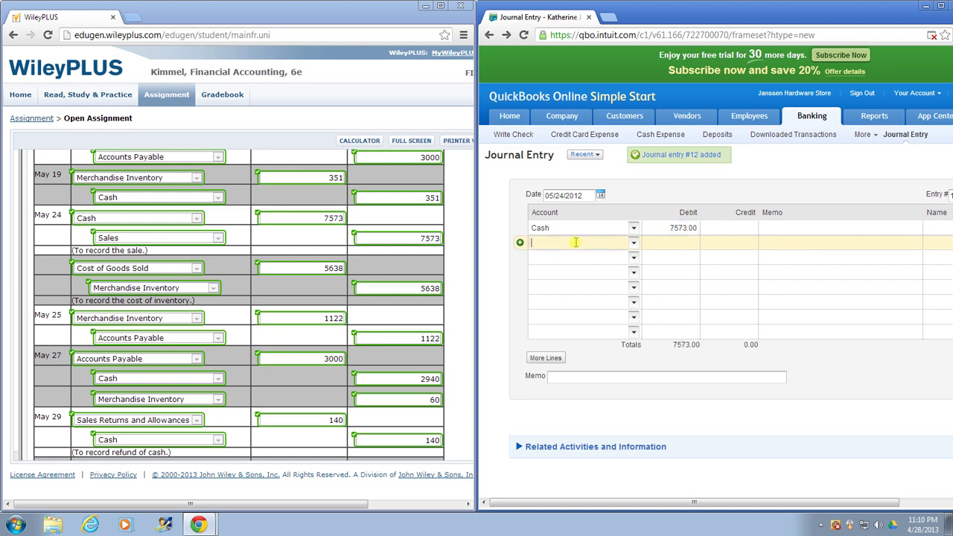
type("Sales")
key("Tab")
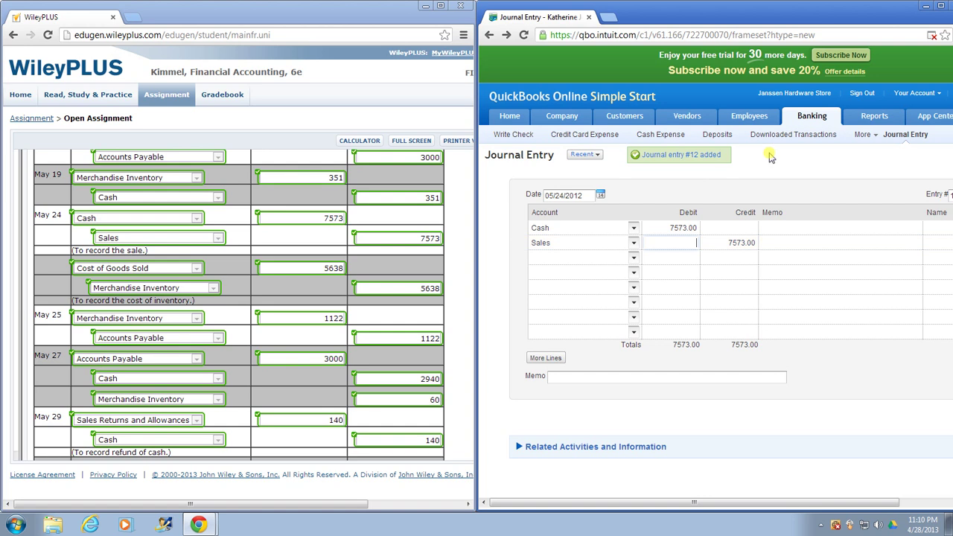
Enter the memo "To record the sale" on both the Cash and Sales lines.
left_click(775, 231)
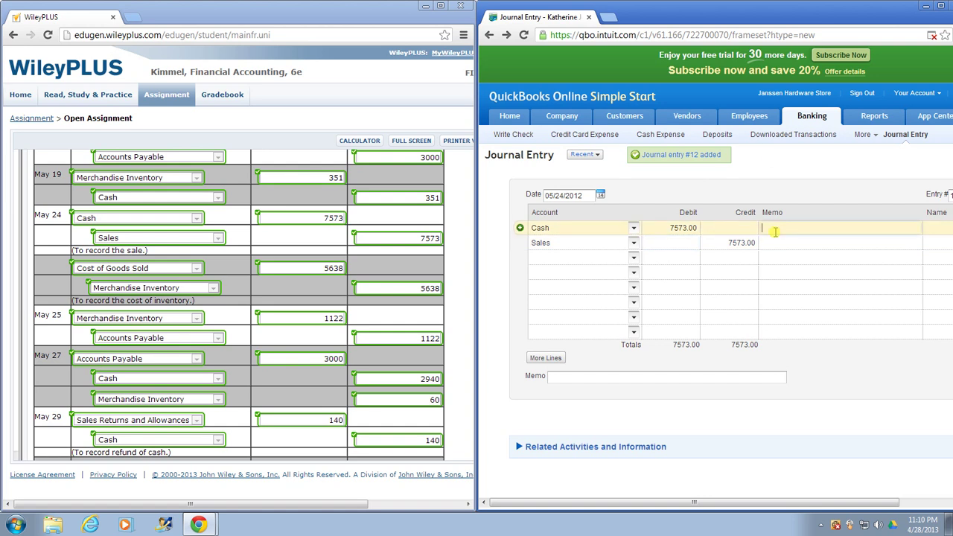
type("To record the sale")
key("Tab")
key("Tab")
key("Tab")
key("Tab")
type("To")
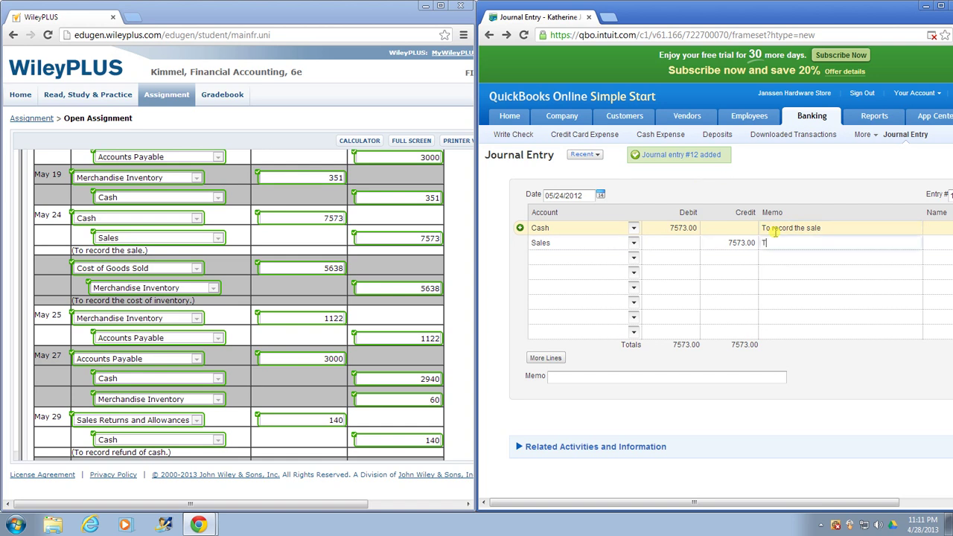
type(" record the sale")
key("Tab")
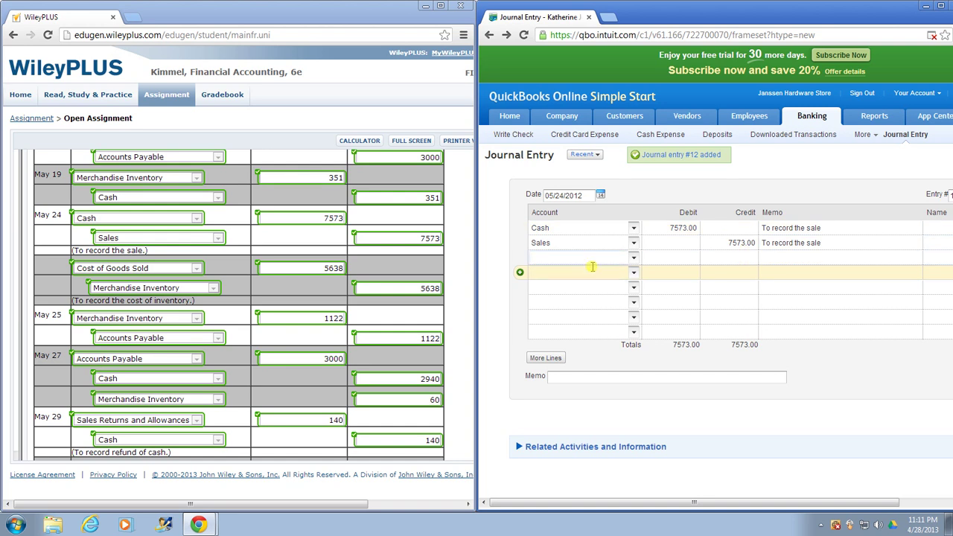
Add a Cost of Goods Sold line with a debit of 5638.00 and the memo "To record the cost of inventory".
type("Cost of Goo")
key("Tab")
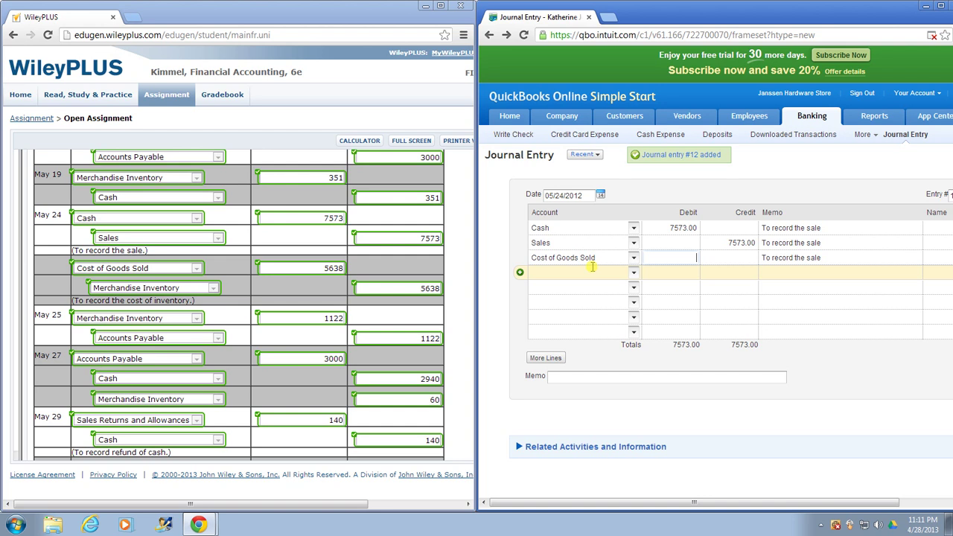
type("5638")
key("Tab")
key("Tab")
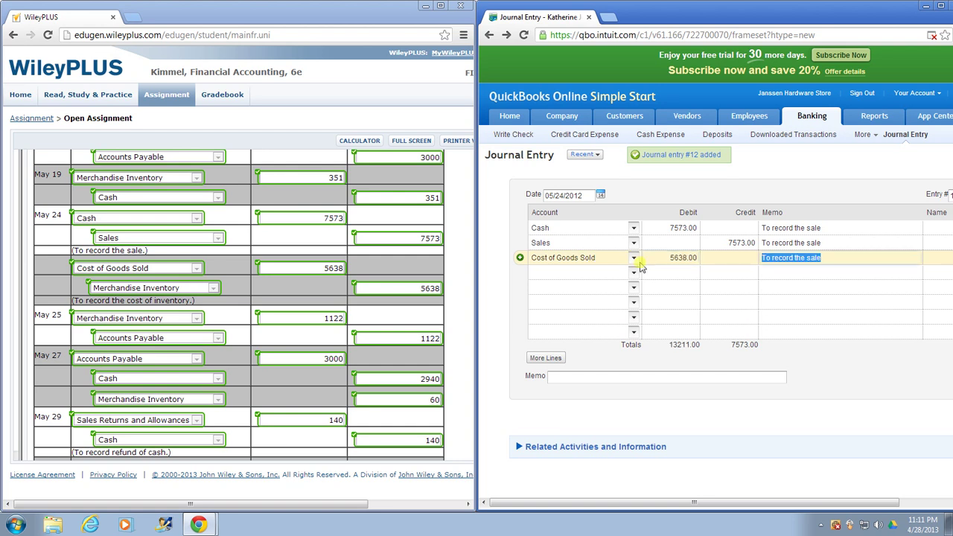
type("To")
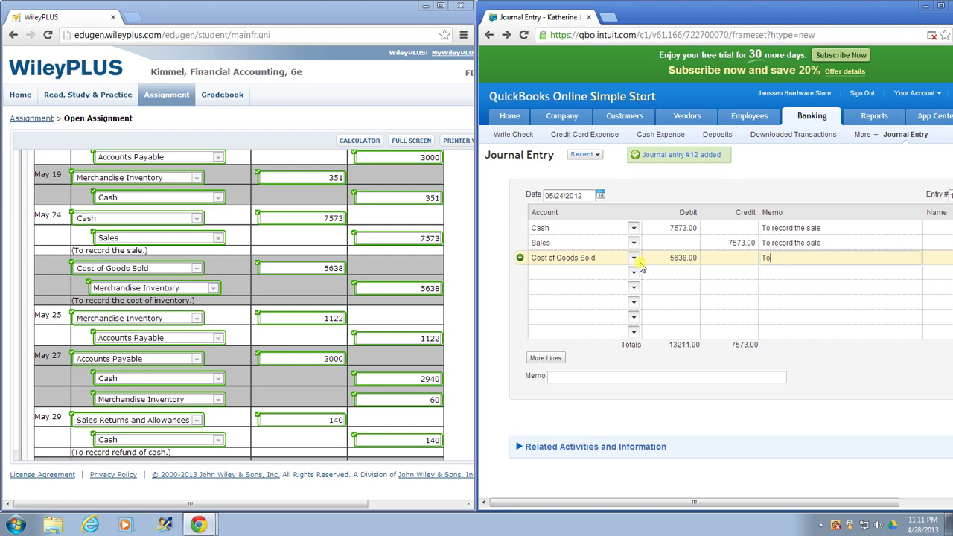
type(" record the cost of inventory")
key("Tab")
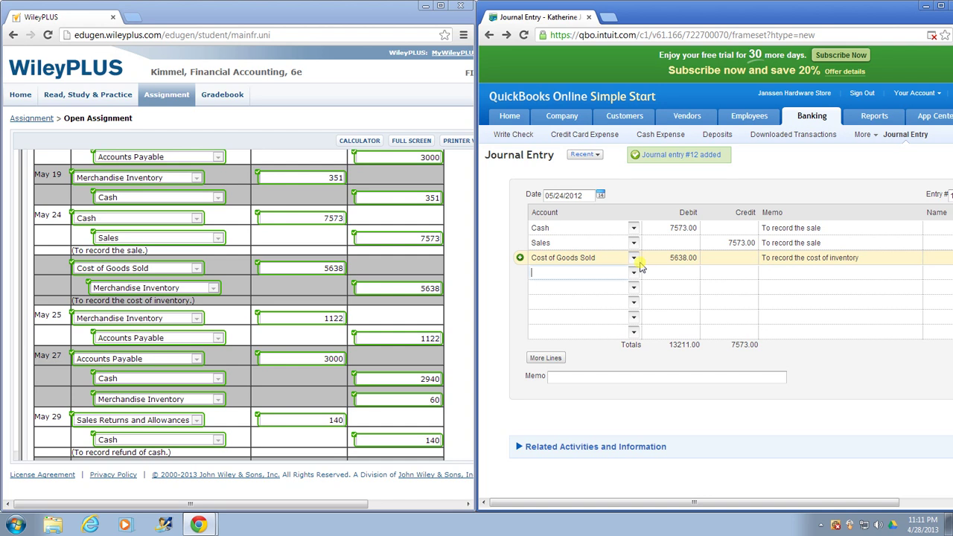
Add Merchandise inventory on the fourth line with a credit of 5638.00 and save the journal entry.
type("Merchandise inventory")
key("Tab")
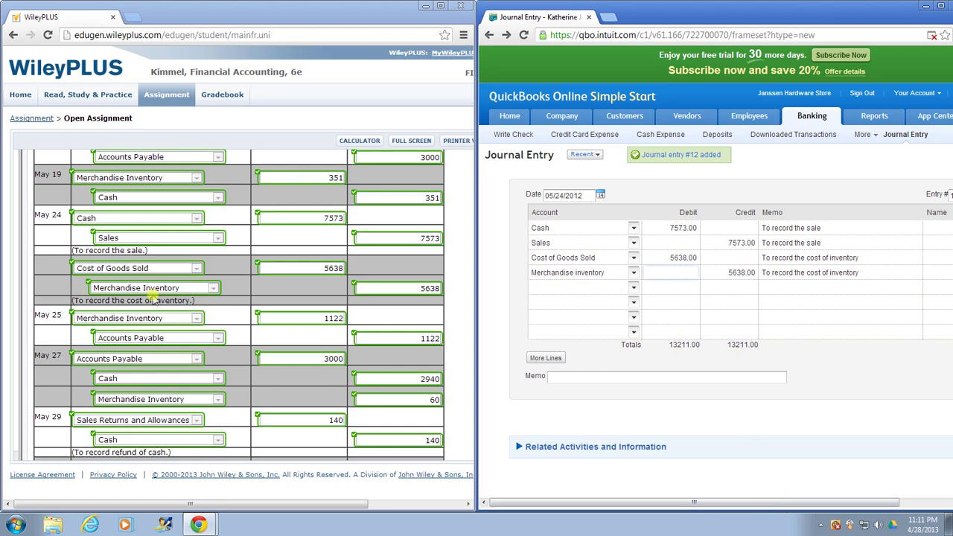
left_click(674, 504)
left_click_drag(674, 504, 751, 505)
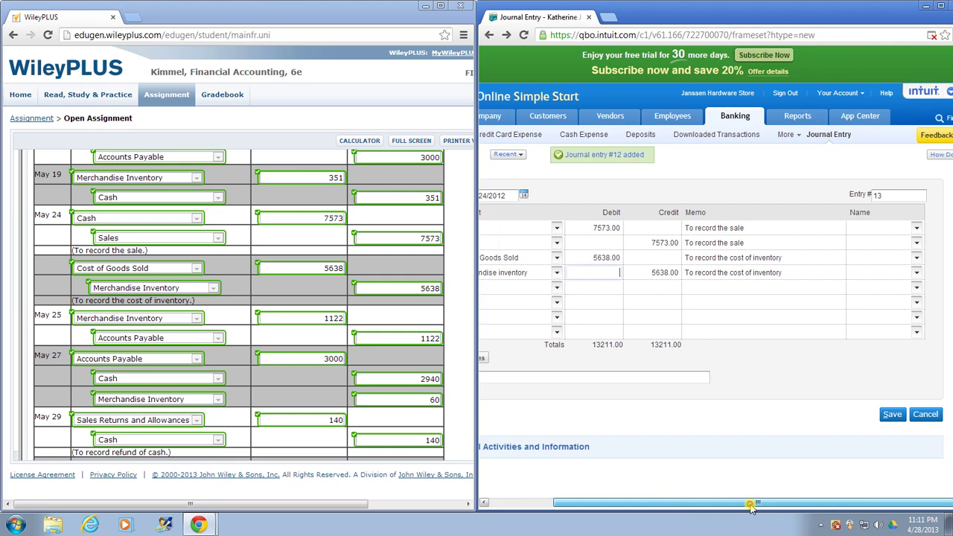
left_click(891, 418)
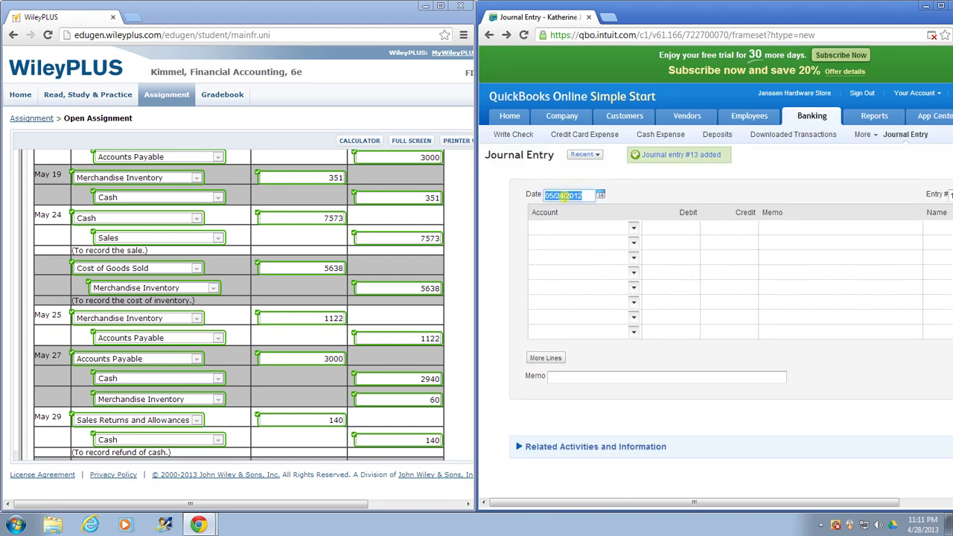
Set the new journal entry's date to 05/25/2012.
left_click(564, 195)
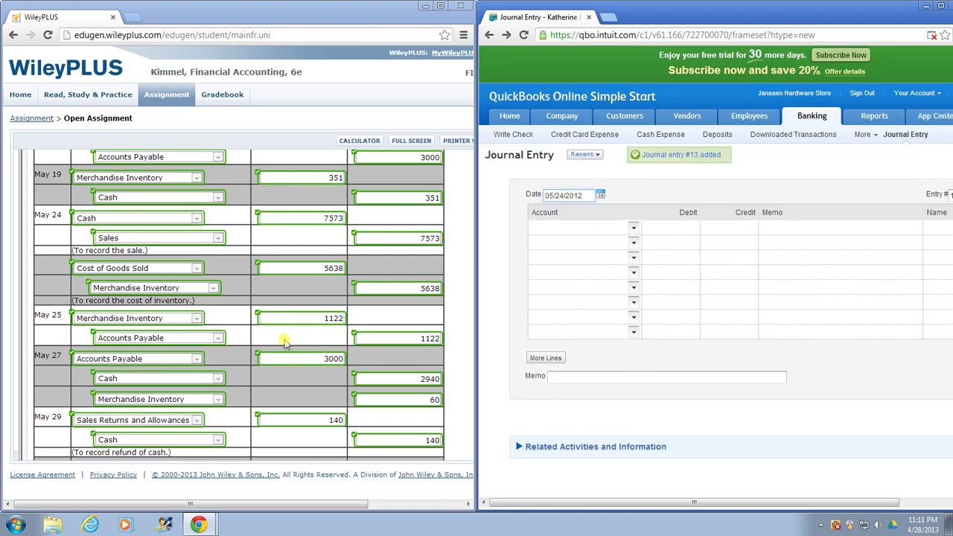
key("BackSpace")
key("BackSpace")
type("5/")
Enter Merchandise inventory with a debit of 1122.00 on the first line and Accounts Payable (A/P) with a credit of 1122.00 on the second.
left_click(556, 226)
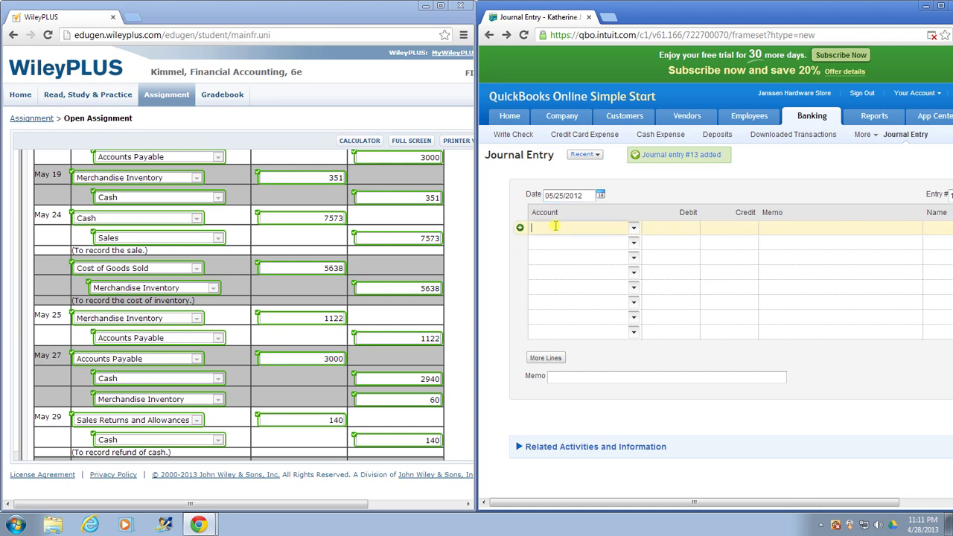
type("merc")
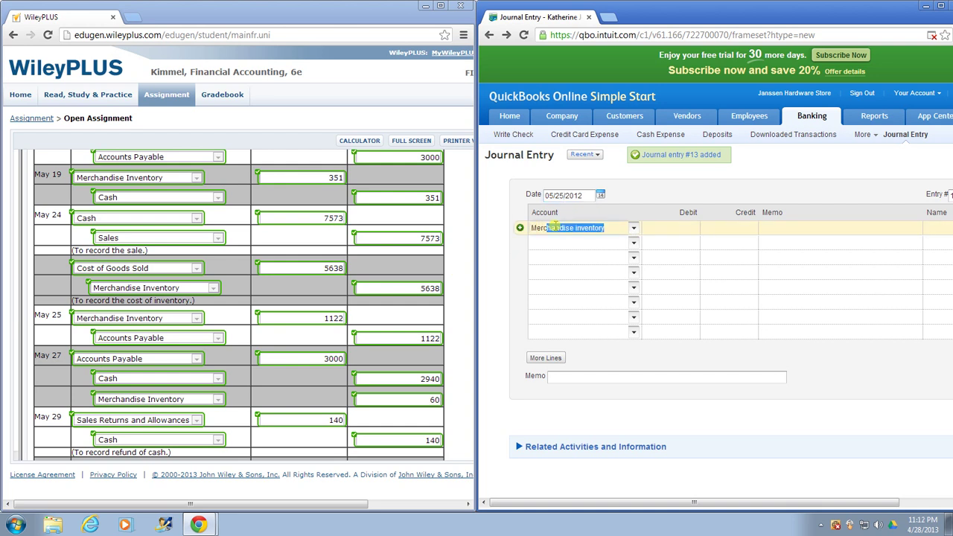
key("Tab")
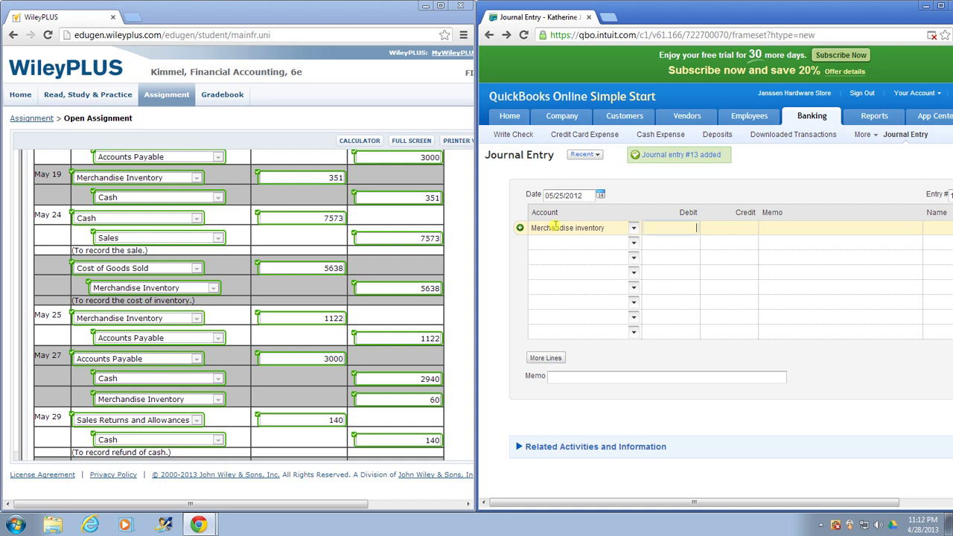
type("1122")
key("Tab")
key("Tab")
key("Tab")
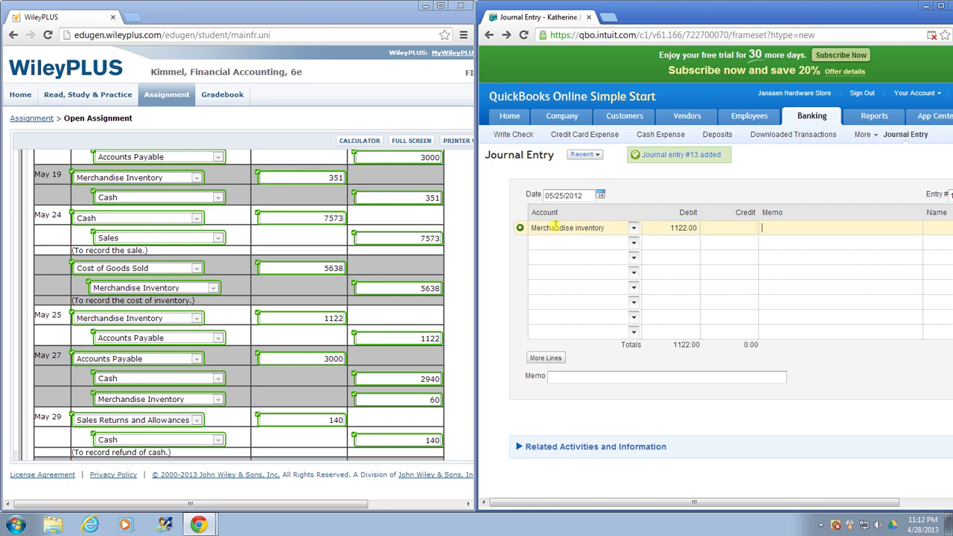
key("Tab")
type("Ac")
key("Tab")
key("Tab")
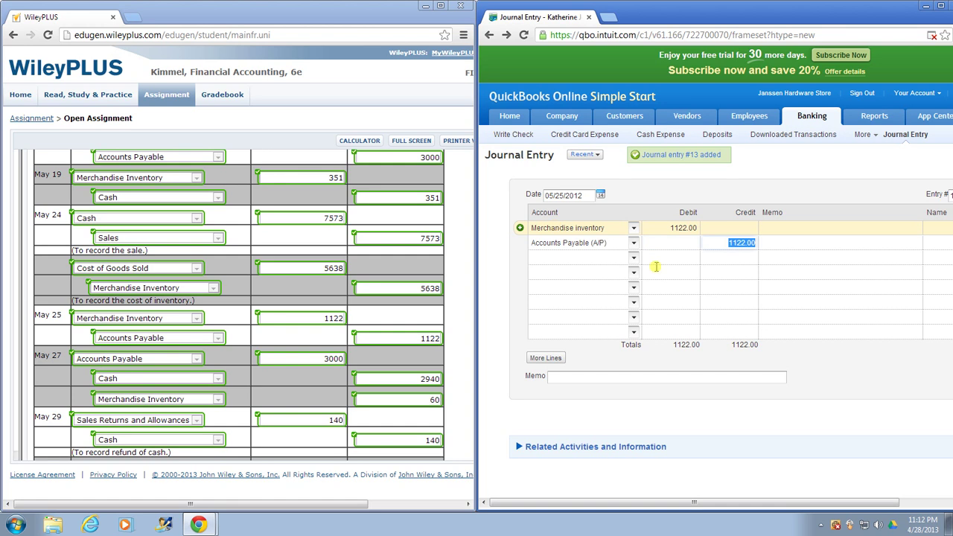
Add the new vendor "Fasteners inc." as the name on the Accounts Payable line and save the journal entry.
left_click_drag(806, 507, 879, 507)
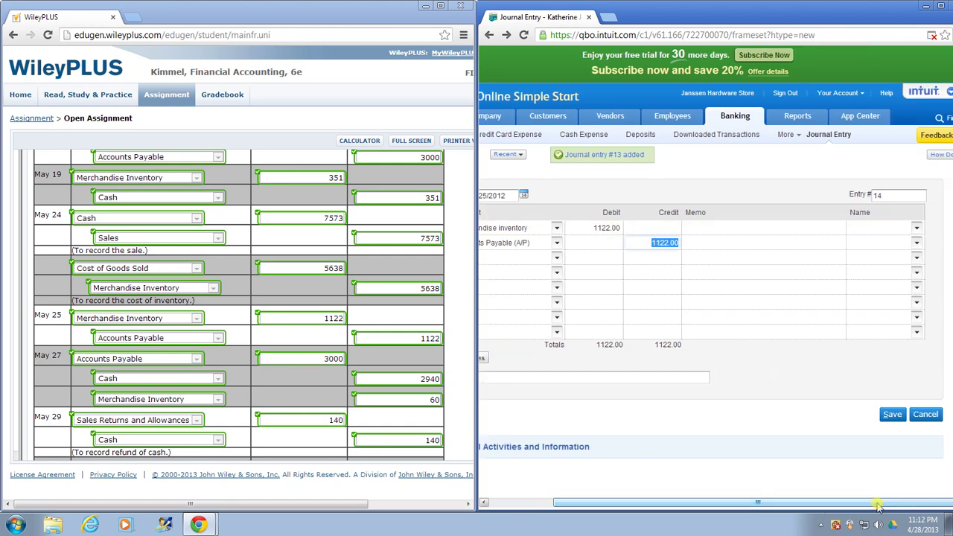
left_click(877, 247)
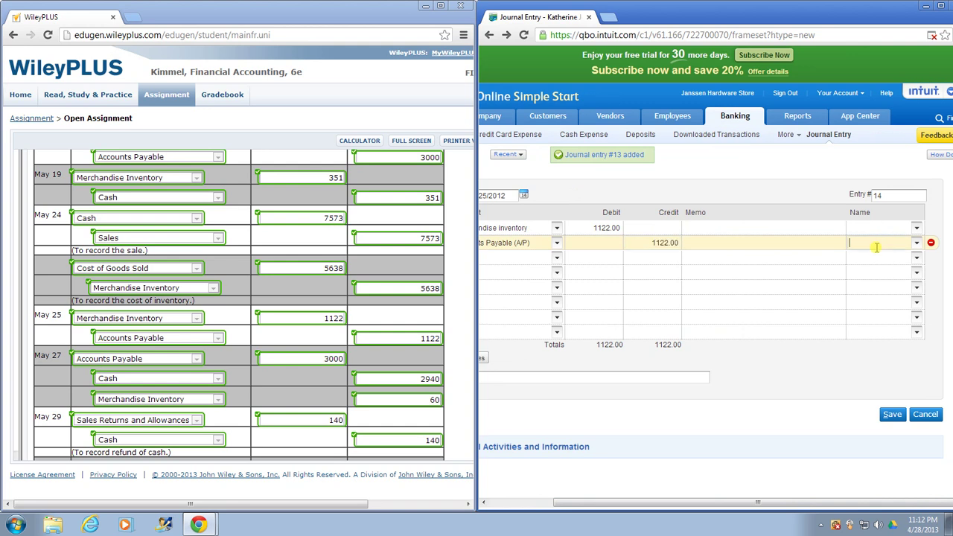
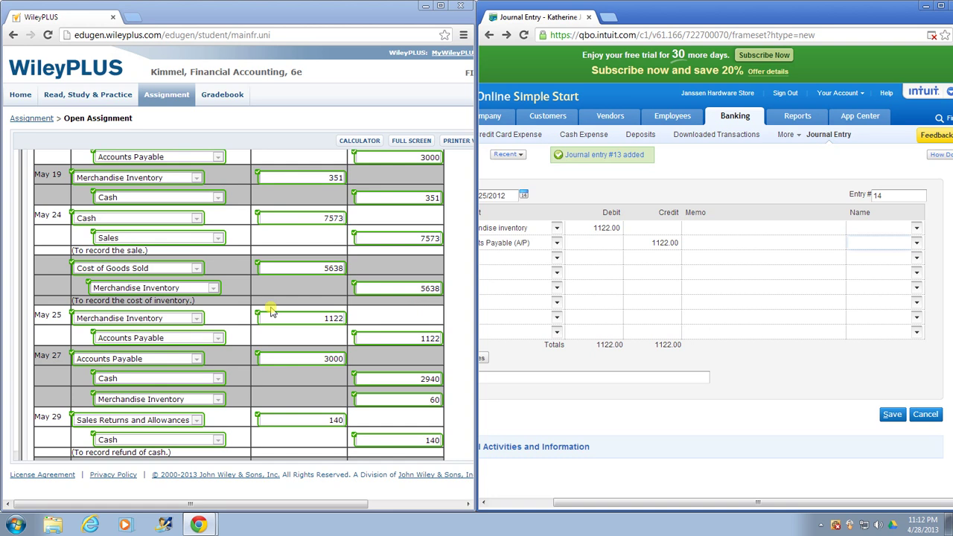
left_click(916, 245)
left_click(869, 257)
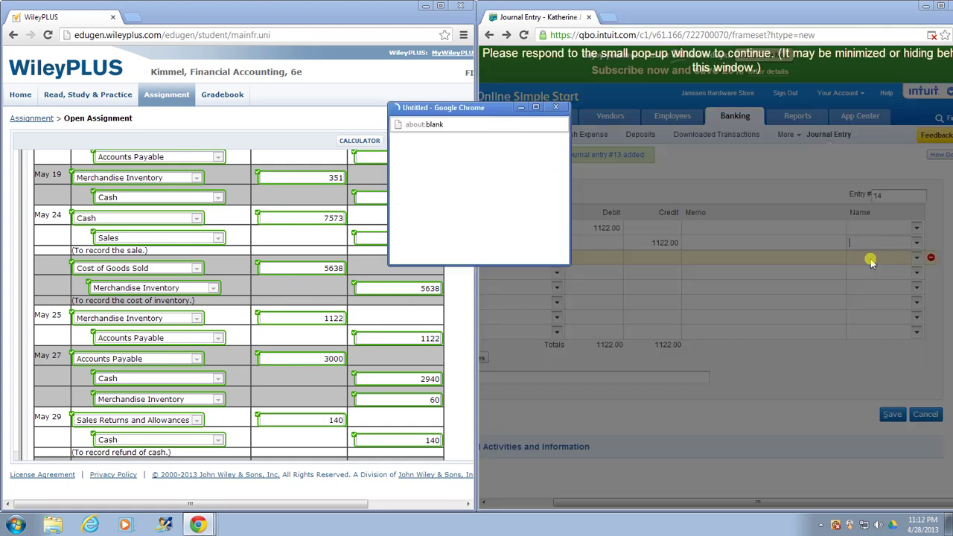
left_click(440, 175)
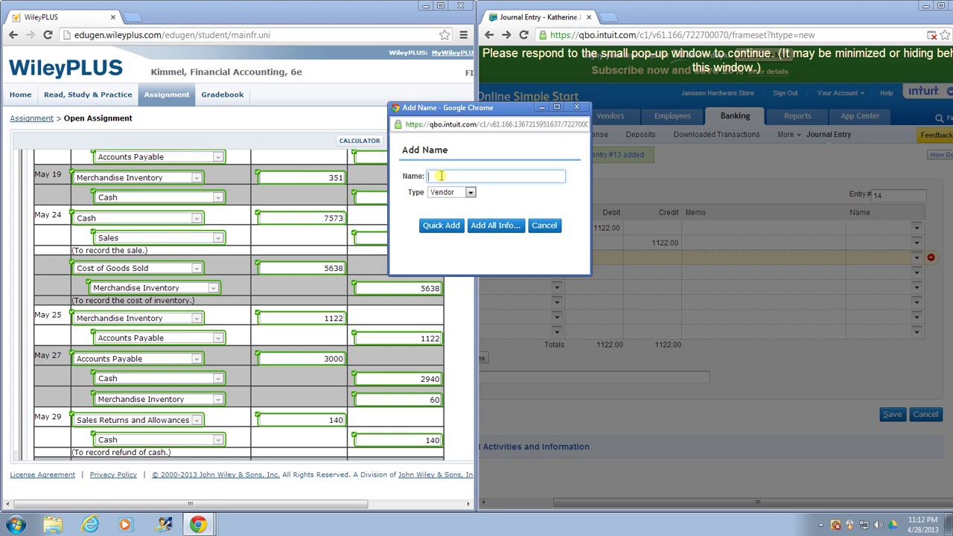
type("Fasteners Inc")
key("BackSpace")
key("BackSpace")
type("inc.")
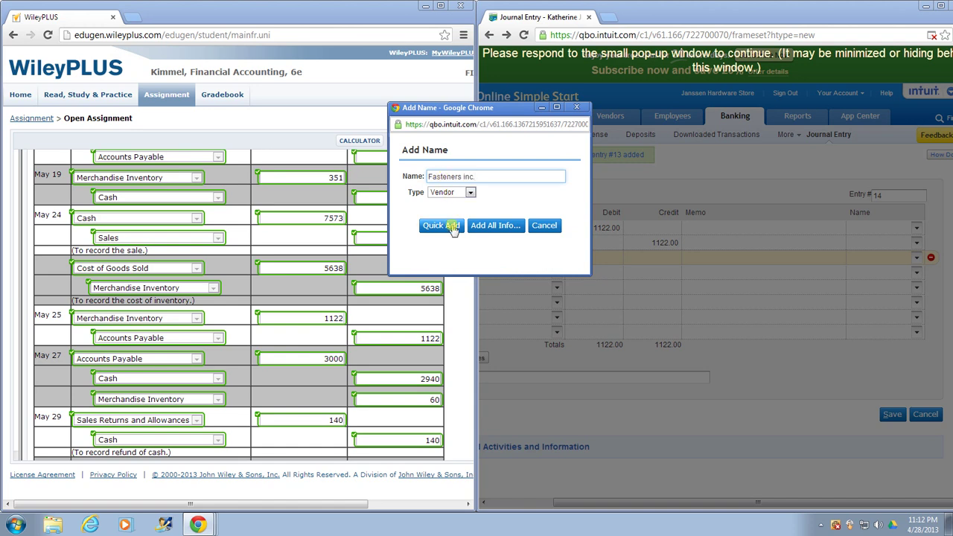
left_click(452, 227)
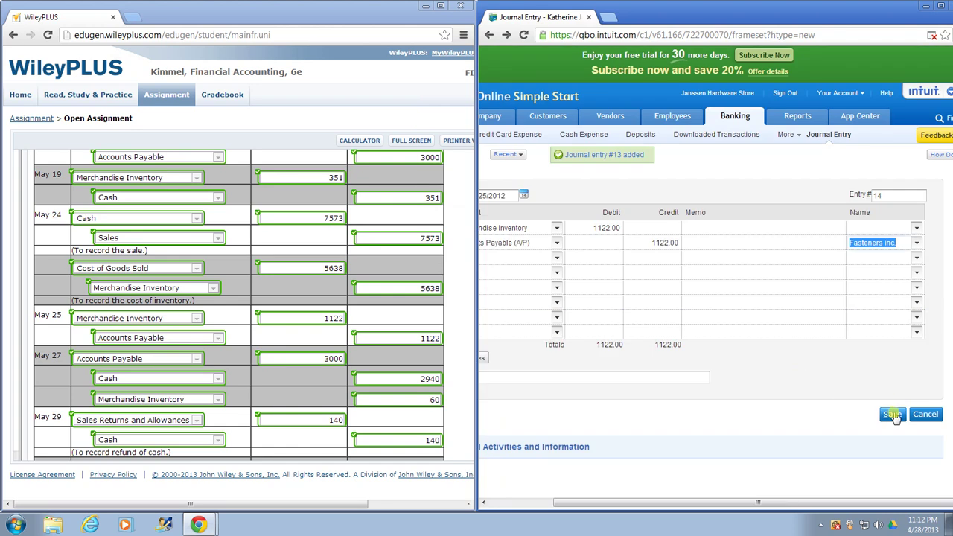
left_click_drag(855, 502, 878, 500)
left_click(894, 421)
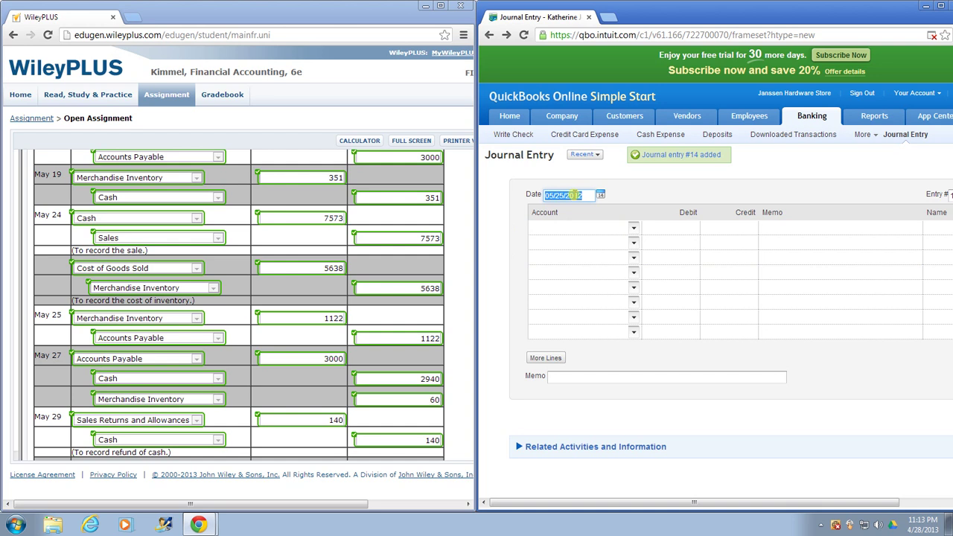
Set the new journal entry's date to 05/27/2012.
left_click(564, 195)
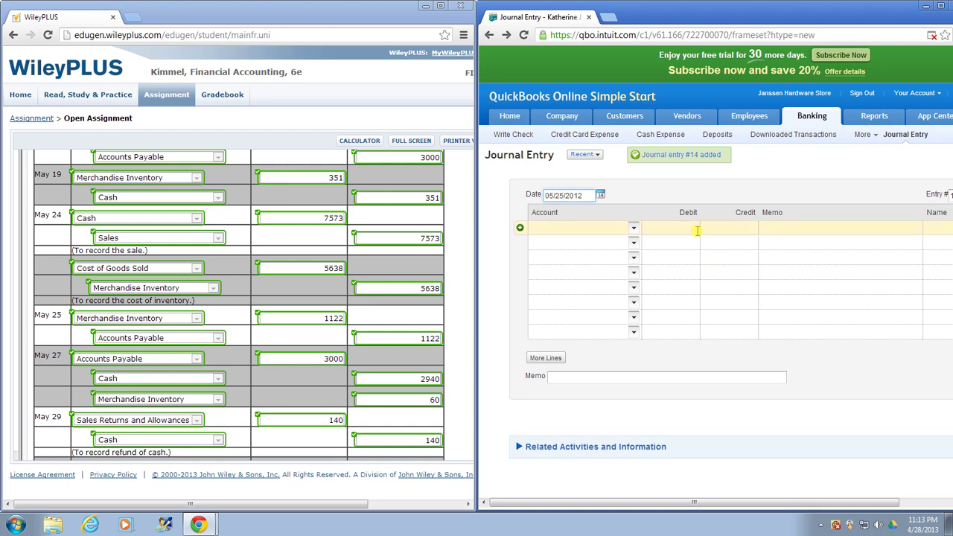
key("plus")
key("plus")
Enter Accounts Payable (A/P) on the first journal line with a debit of 3000.00.
left_click(546, 229)
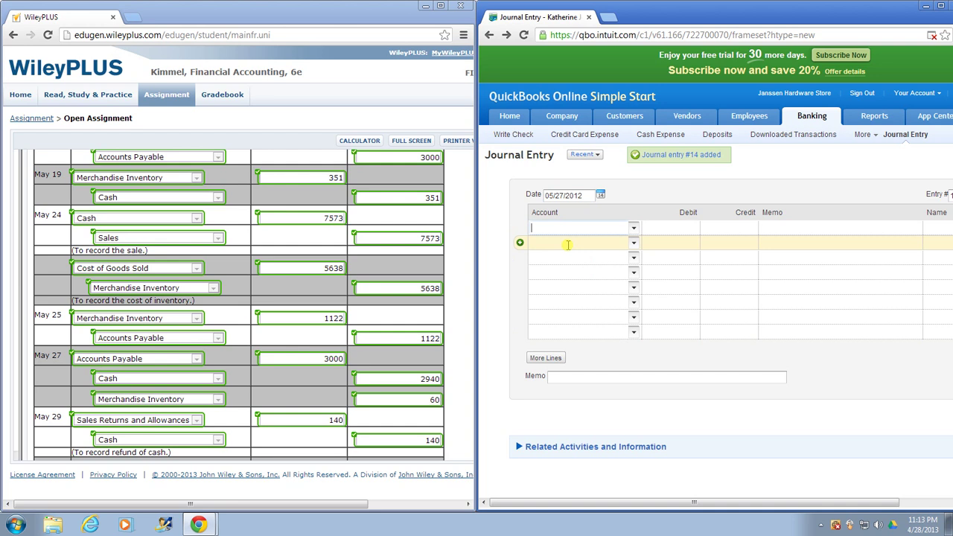
type("ayable (A/P")
key("Tab")
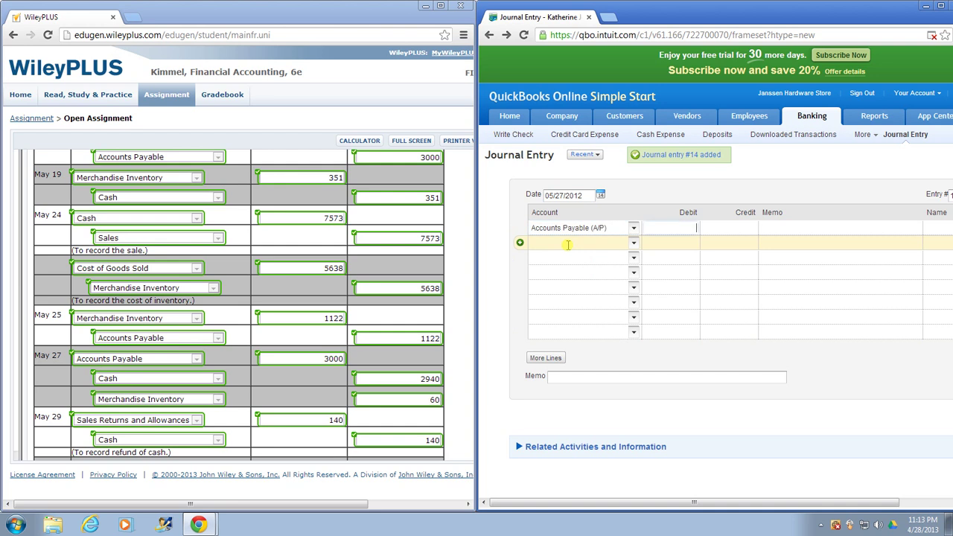
type("3000")
key("Tab")
key("Tab")
key("Tab")
key("Tab")
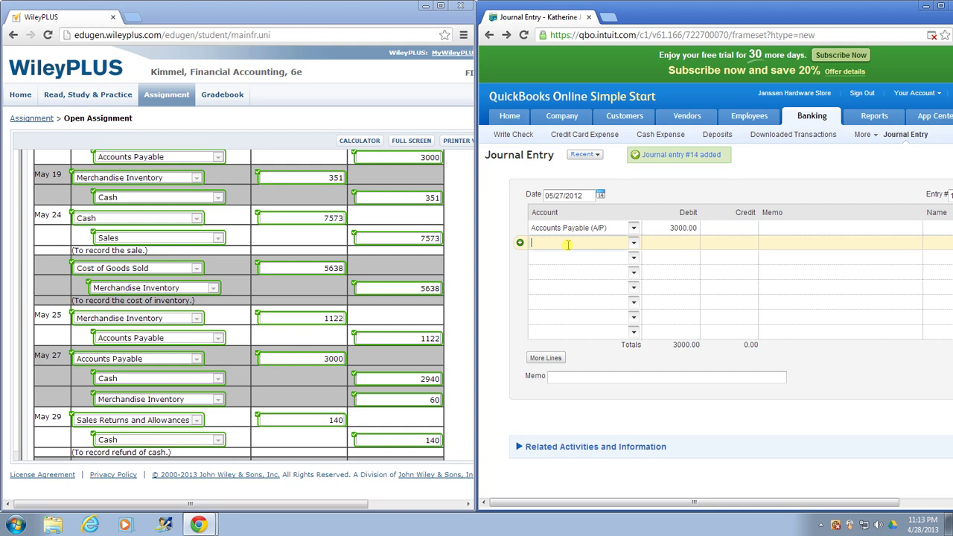
Enter Cash with a credit of 2940.00 on the second line and Merchandise inventory with a credit of 60.00 on the third.
type("cas")
key("Tab")
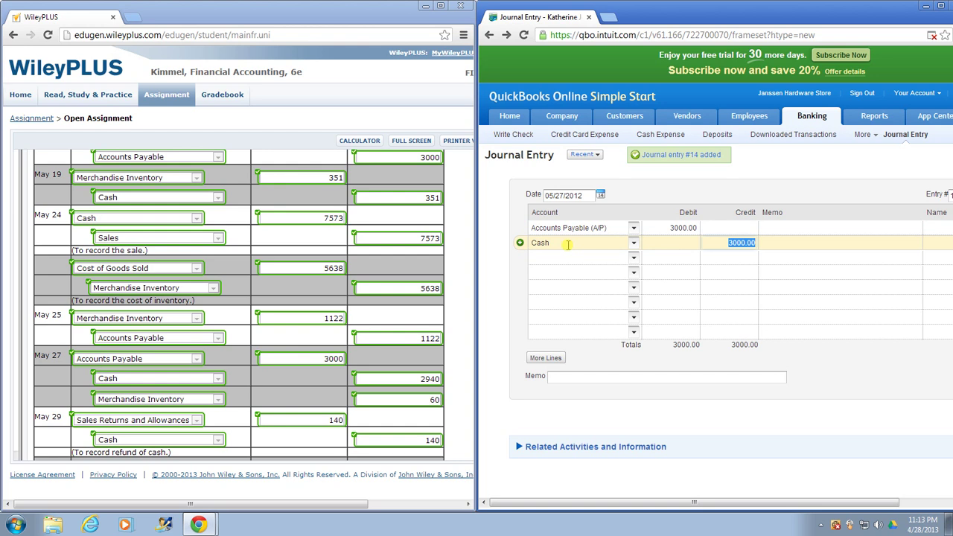
type("2940")
key("Tab")
key("Tab")
key("Tab")
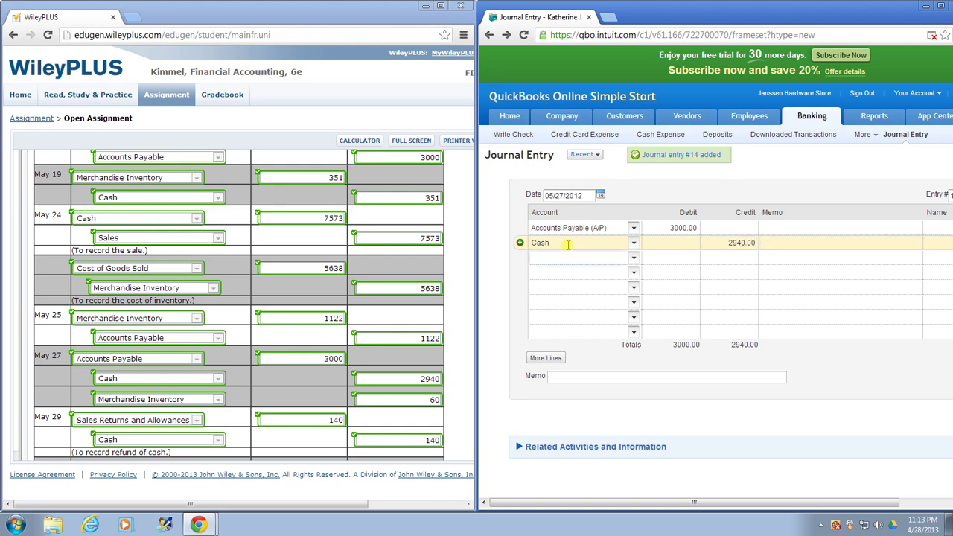
type("Merchandise inventory")
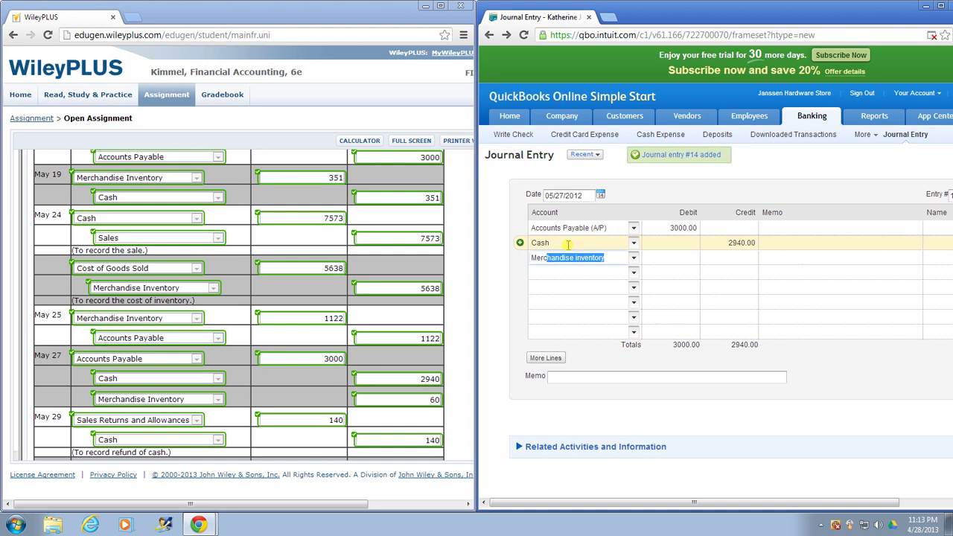
key("Tab")
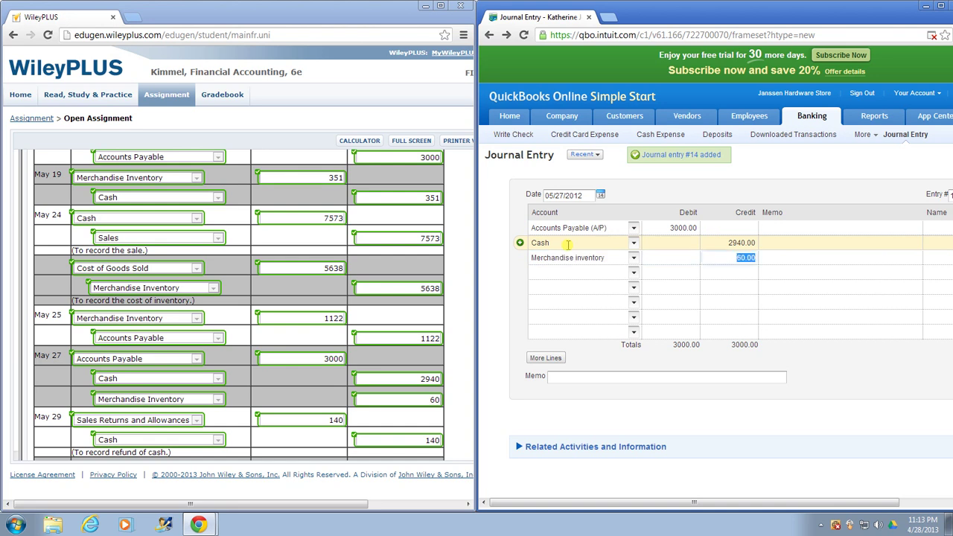
key("Tab")
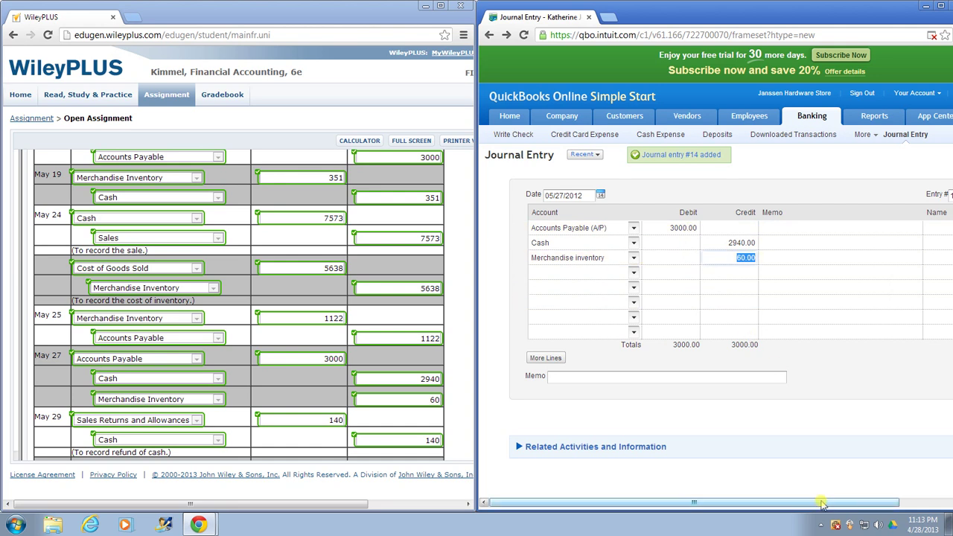
Set the existing vendor "Strickler Distrib..." as the name on the Accounts Payable line and save the journal entry.
left_click_drag(825, 504, 849, 503)
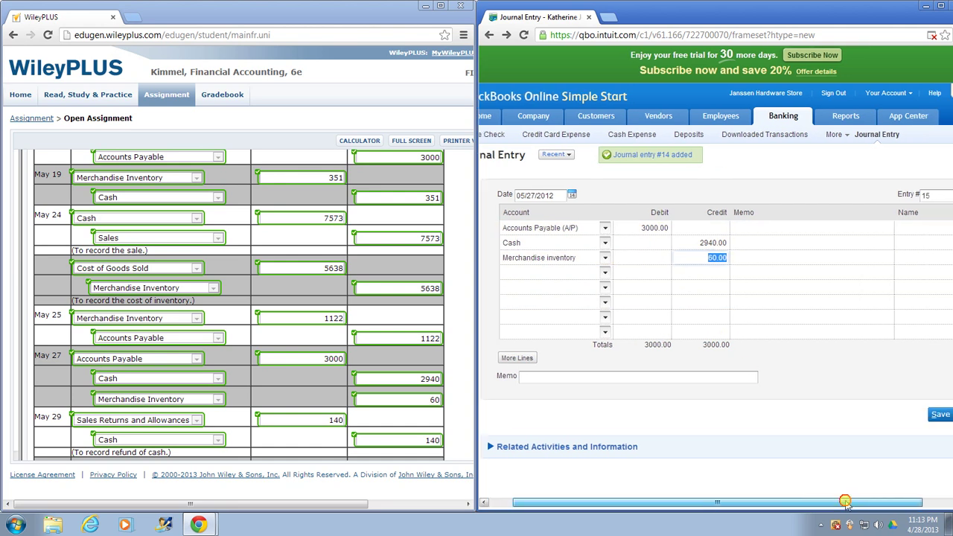
left_click(909, 229)
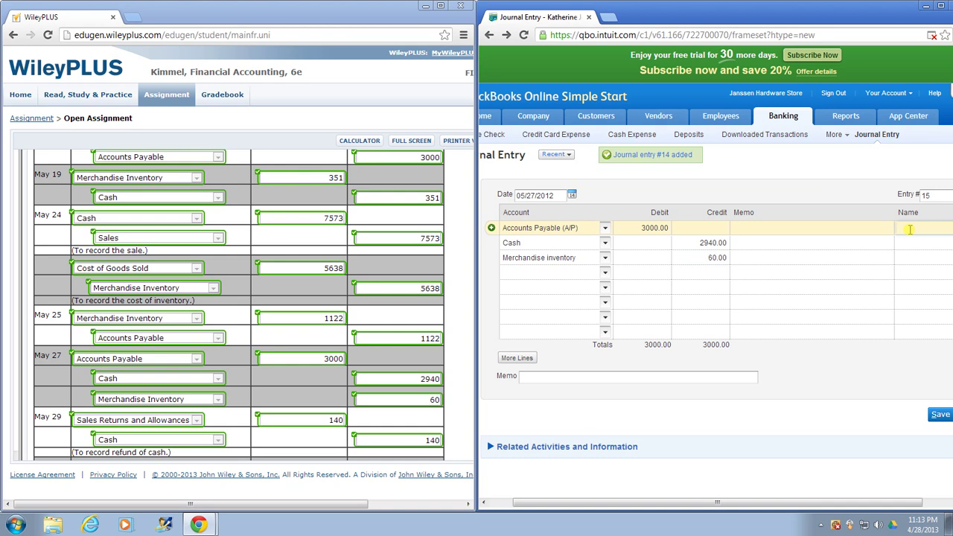
type("stickler Distribut")
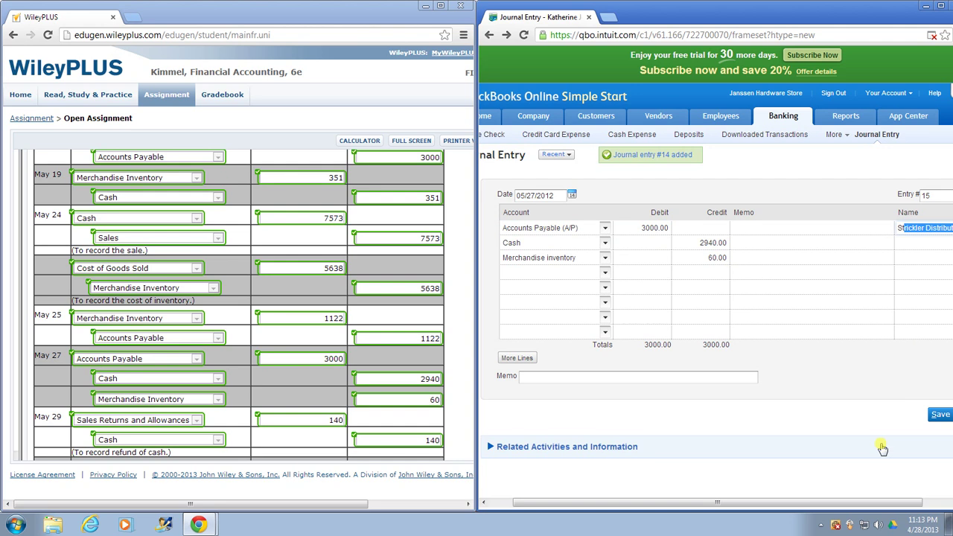
left_click_drag(871, 505, 883, 505)
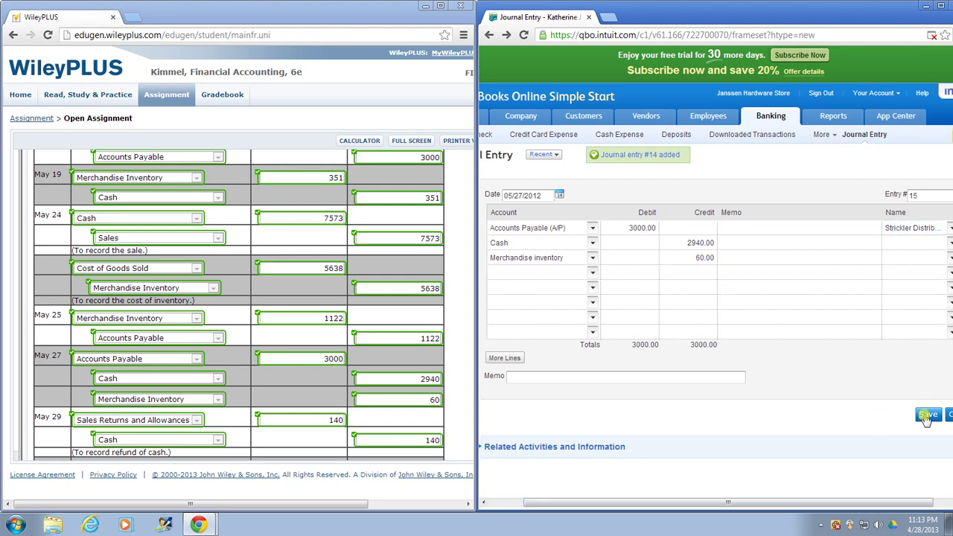
left_click(927, 416)
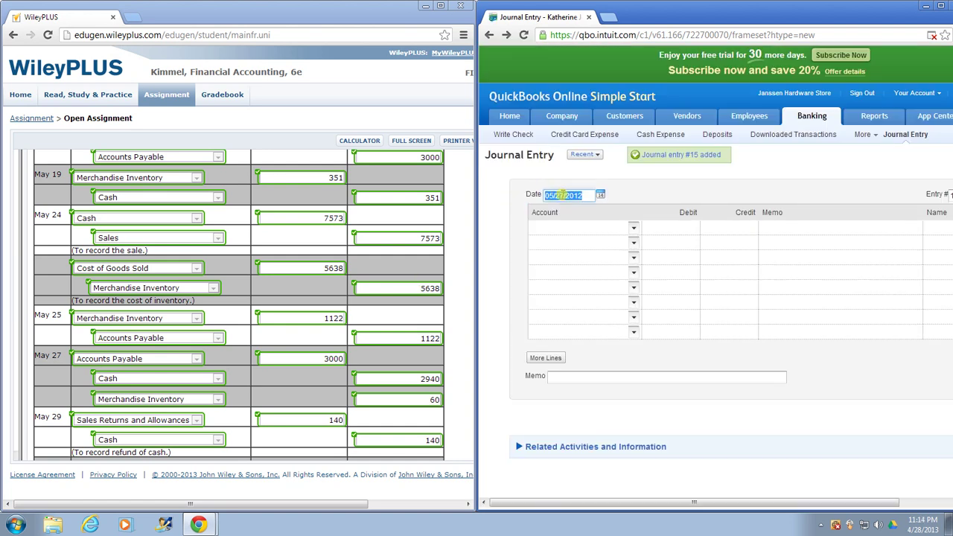
Set the new journal entry's date to 05/29/2012.
left_click(564, 195)
key("BackSpace")
type("9")
Enter Sales Returns and Allowances with a debit of 140.00 on the first line and Cash with a credit of 140.00 on the second.
left_click(534, 224)
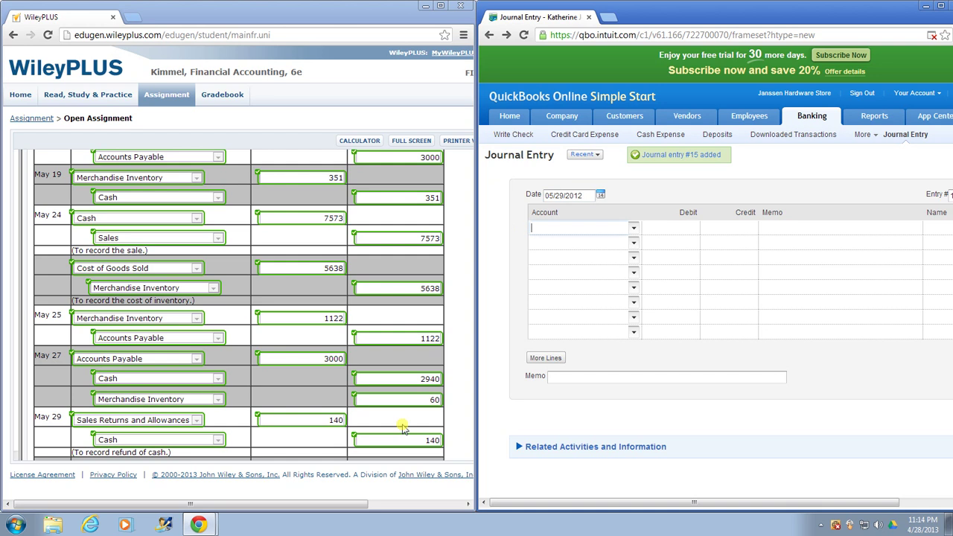
type("Sales Returns and Allowance")
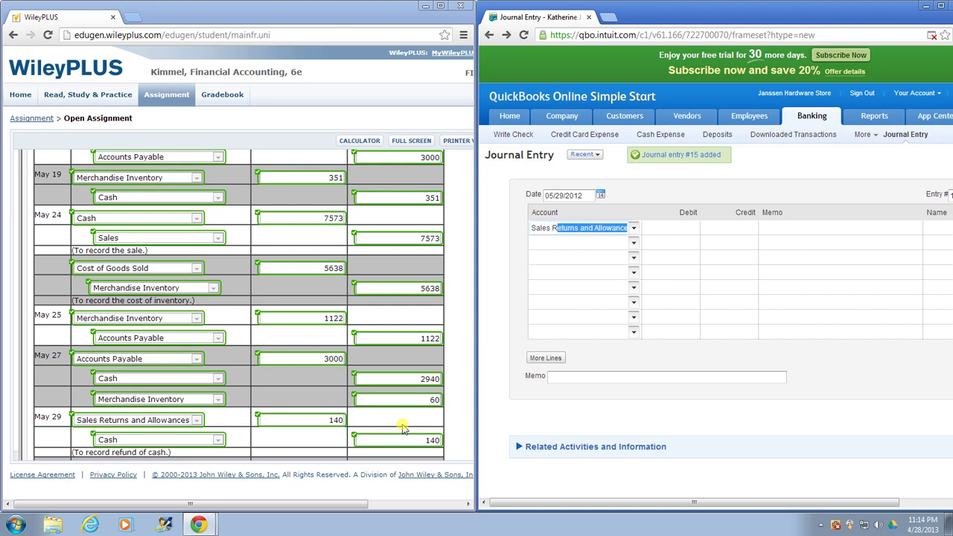
key("Tab")
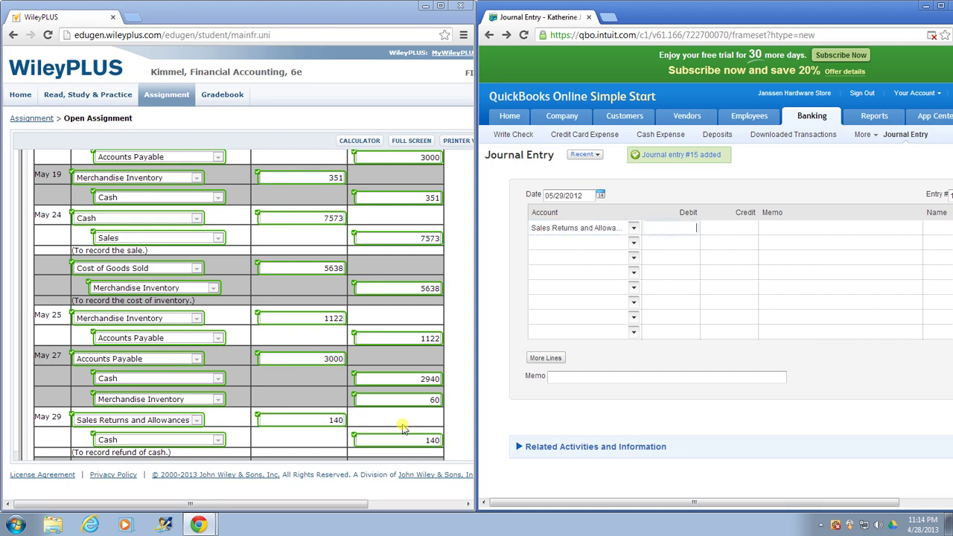
type("140")
key("Tab")
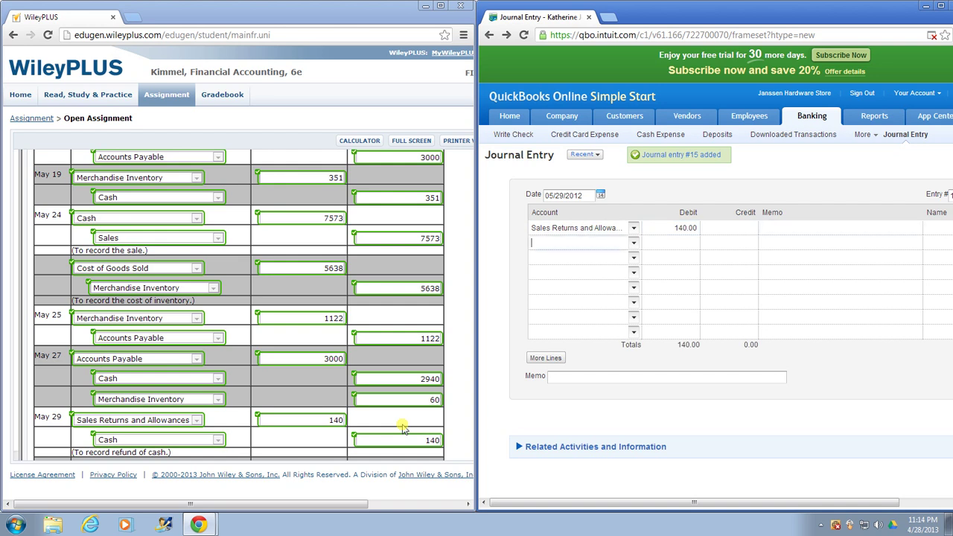
type("Cash")
key("Tab")
key("Tab")
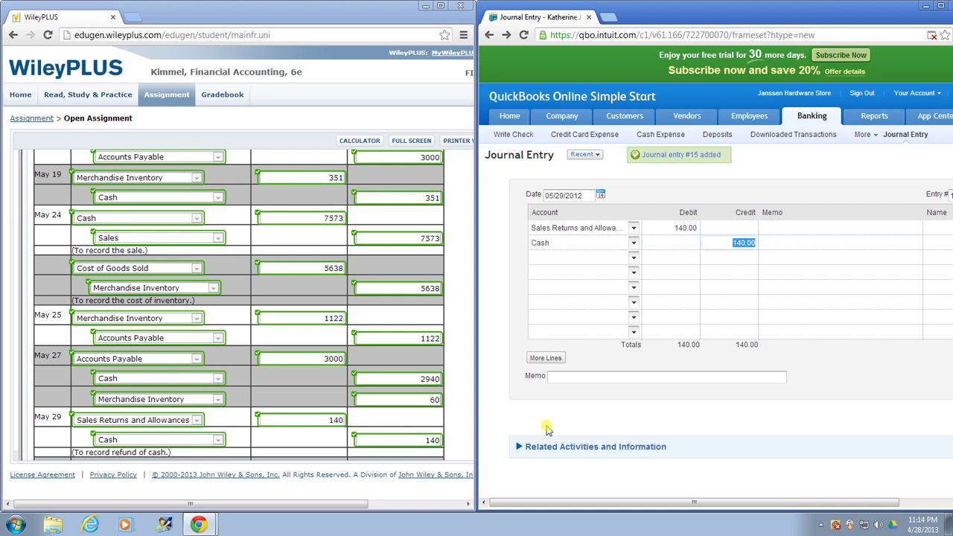
Add the memo "To record refund of cash" to the Sales Returns and Allowances line and the Cash line.
left_click(417, 428)
scroll(417, 426, "down", 2)
scroll(417, 427, "down", 2)
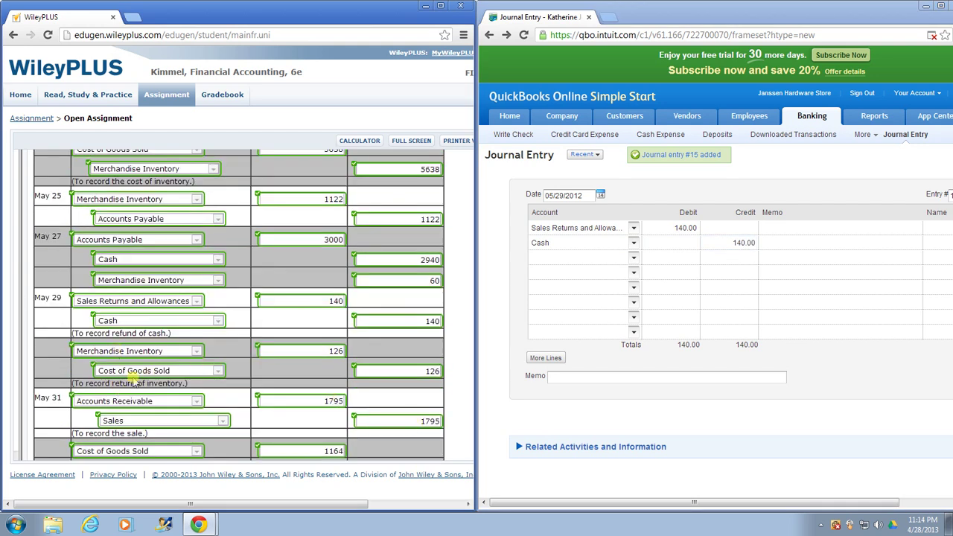
left_click(814, 231)
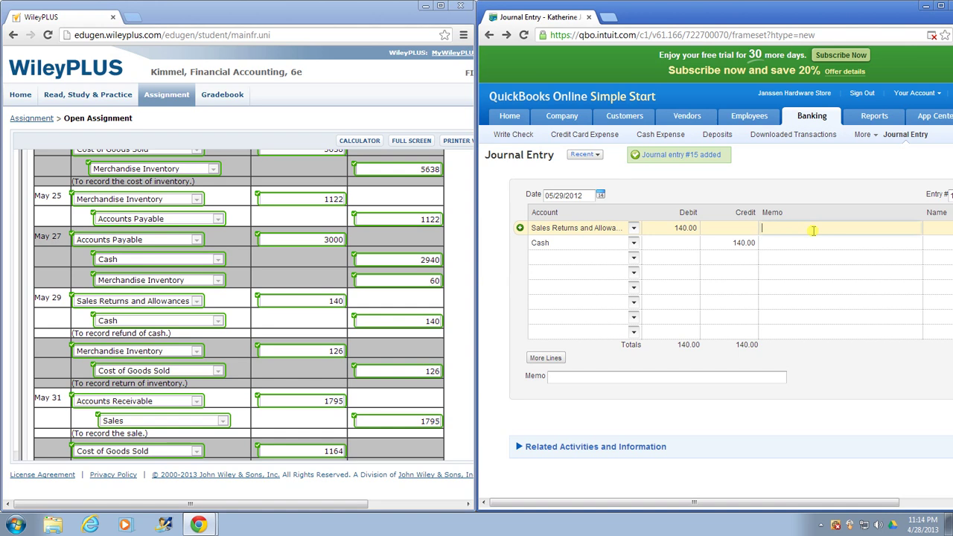
type("To record refund of cash")
key("Tab")
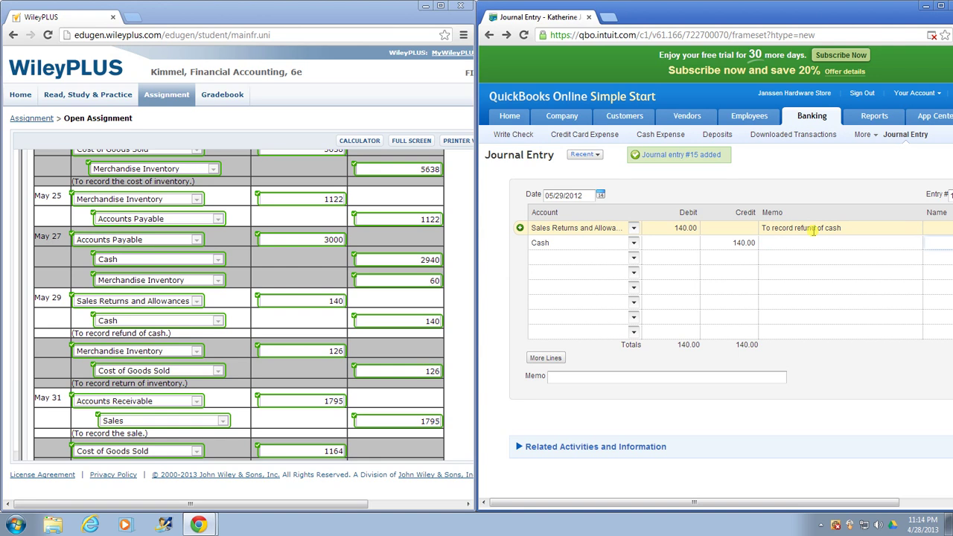
key("shift+Tab")
type("To record refund of")
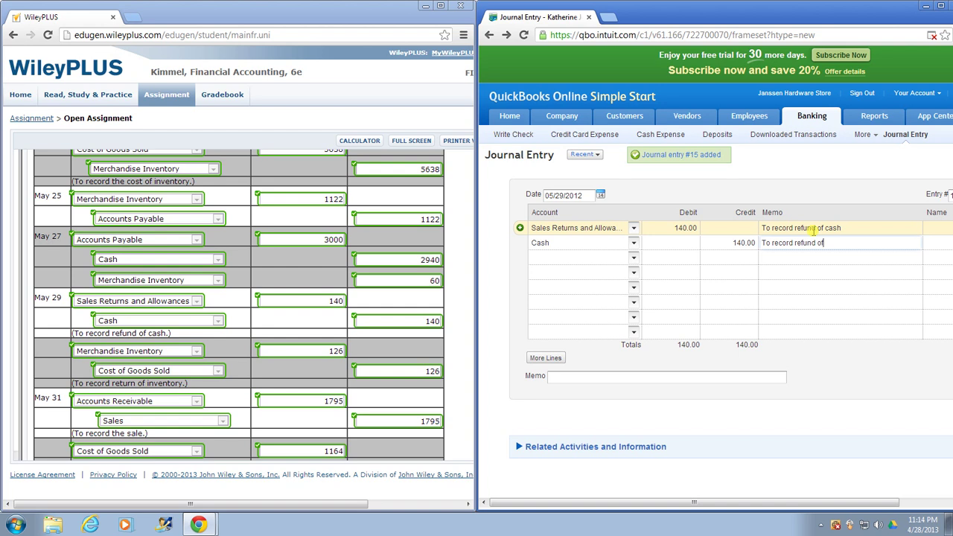
type(" cash")
key("Tab")
key("Tab")
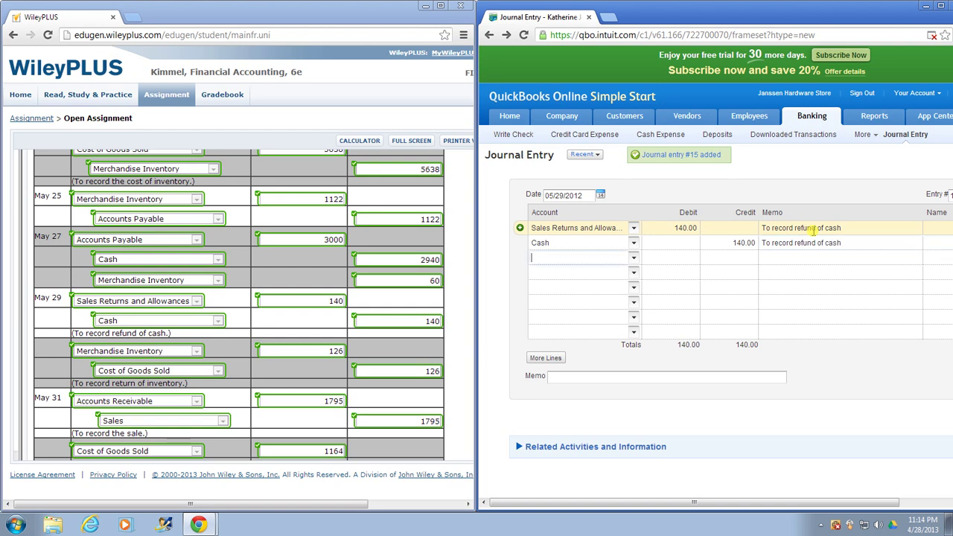
Enter Merchandise inventory with a debit of 126.00 on the third line and Cost of Goods Sold with a credit of 126.00 on the fourth.
type("Merchandise inventory")
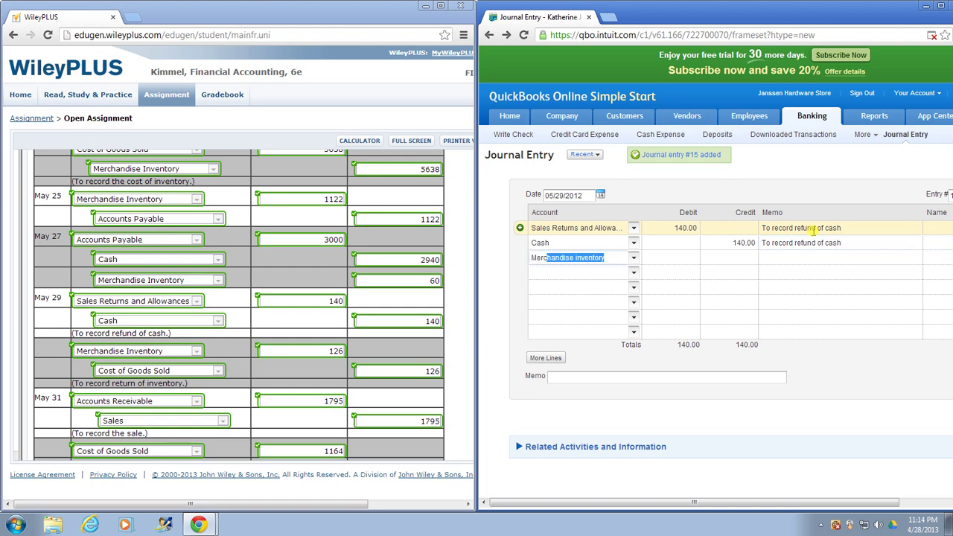
key("Tab")
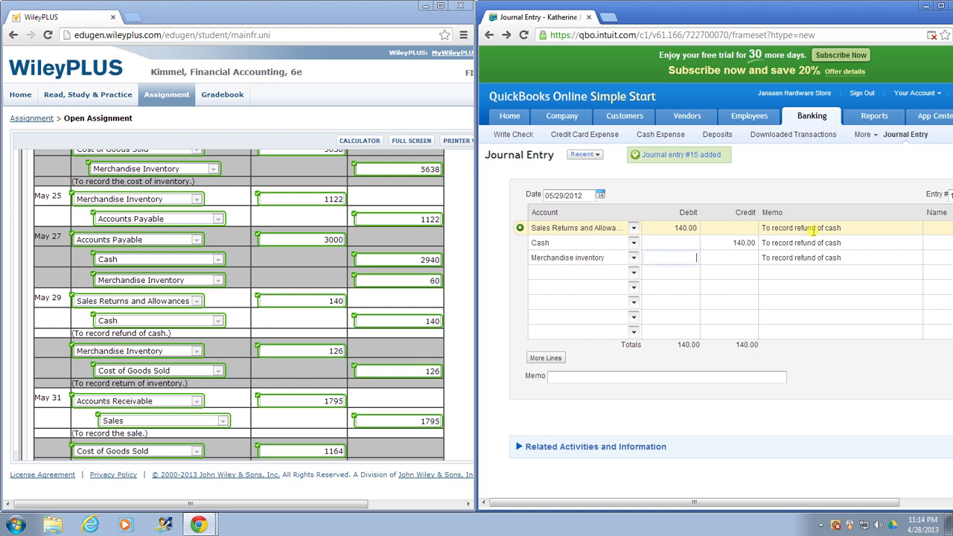
type("26")
key("Tab")
key("Tab")
key("Tab")
key("Tab")
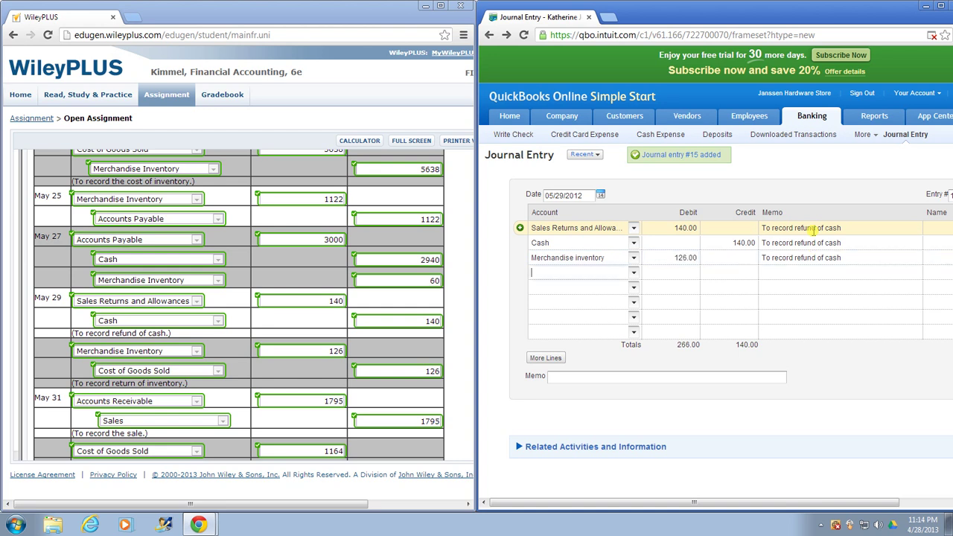
type("Cost of Goods Sold")
key("Tab")
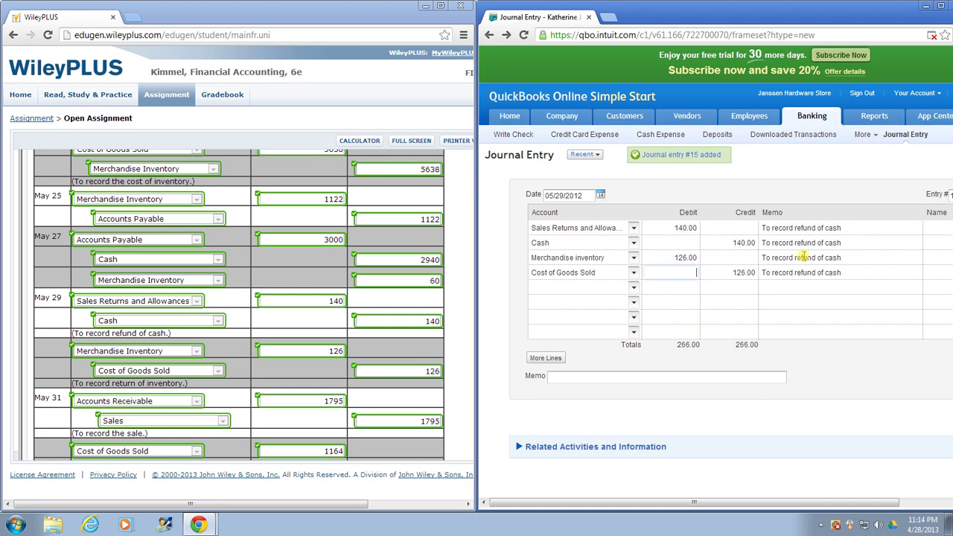
Replace the Merchandise inventory line's memo with "To record return of inventory".
left_click(840, 258)
left_click_drag(839, 258, 757, 258)
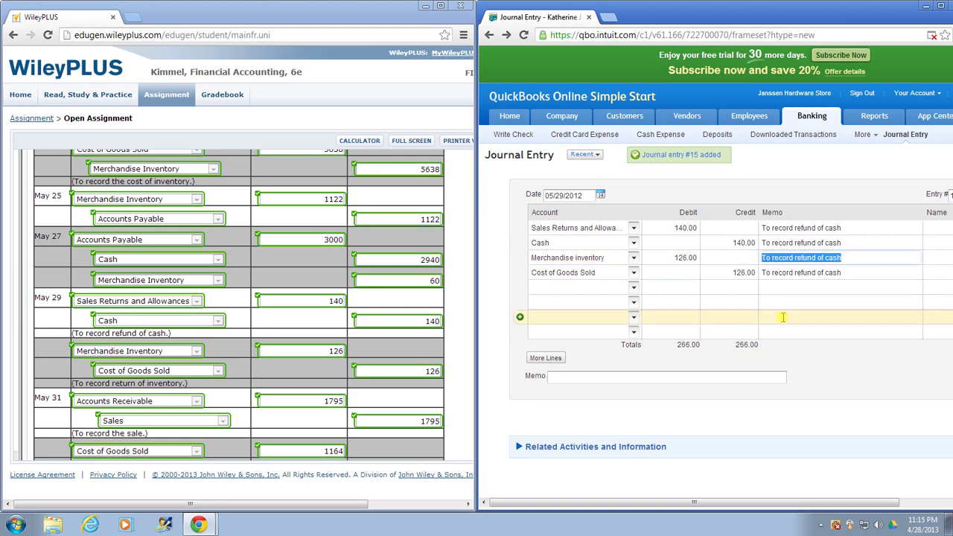
type("To record ")
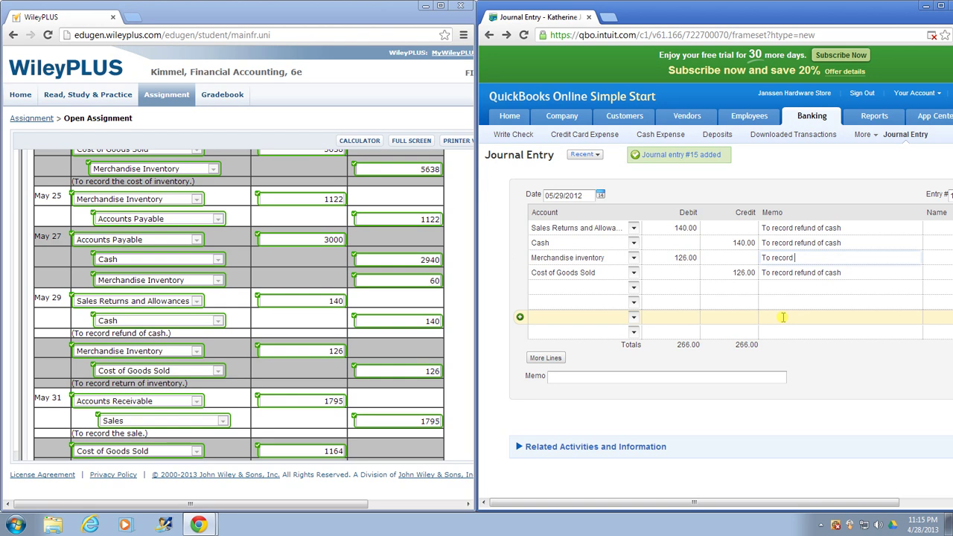
type("return of inventory")
Change the Cost of Goods Sold line's memo to "To record return of inventory" and save the journal entry.
left_click(855, 271)
key("BackSpace")
key("BackSpace")
key("BackSpace")
key("BackSpace")
key("BackSpace")
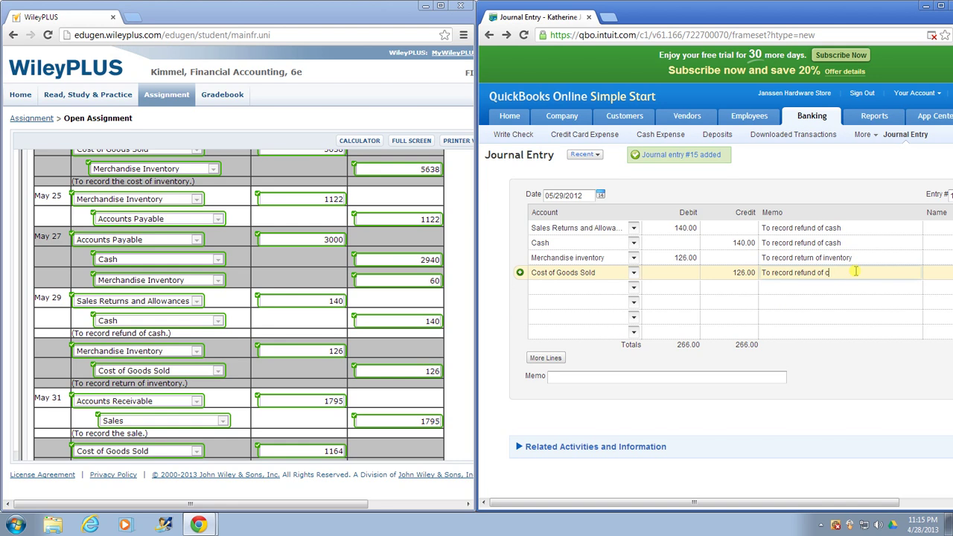
key("BackSpace")
key("BackSpace")
key("BackSpace")
key("BackSpace")
key("BackSpace")
key("BackSpace")
key("BackSpace")
key("BackSpace")
key("BackSpace")
key("BackSpace")
type("eturn of inventory")
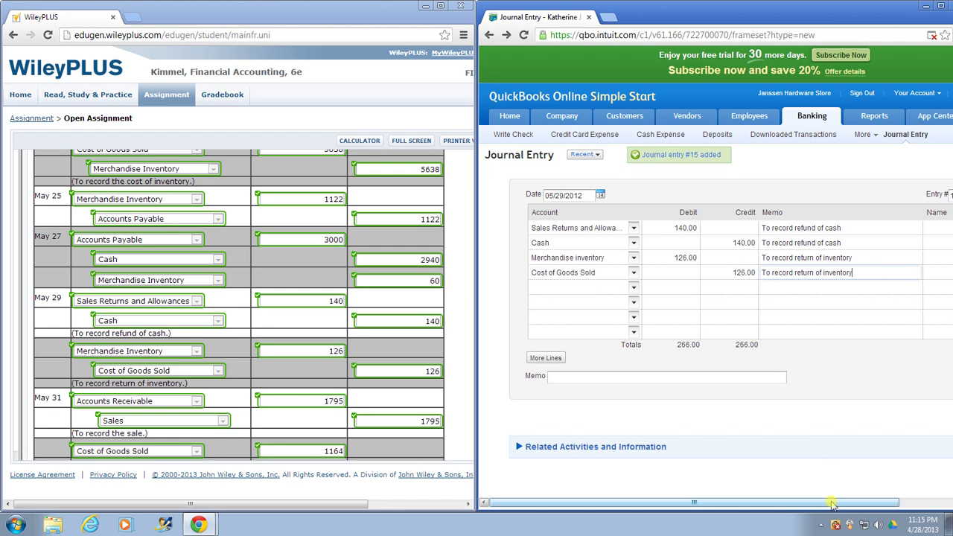
left_click_drag(833, 505, 920, 506)
left_click(892, 416)
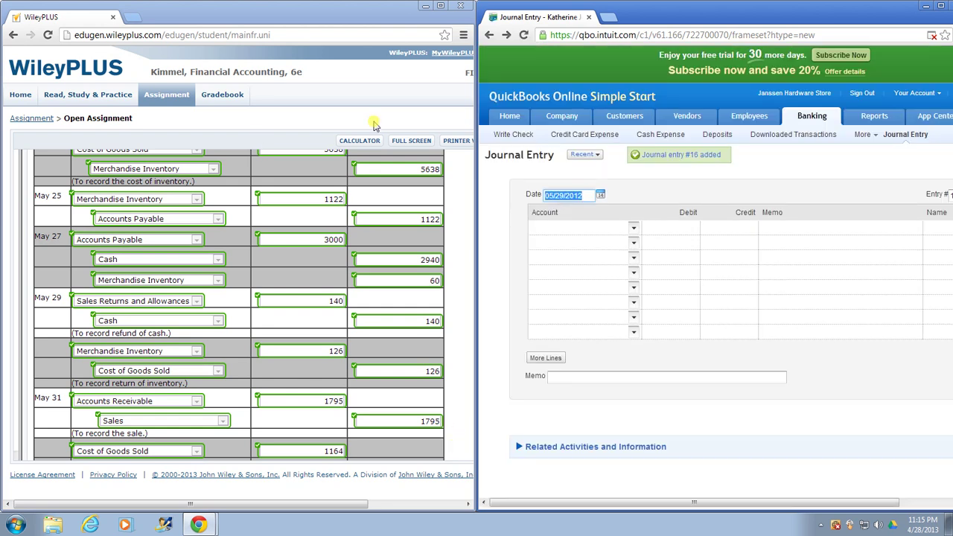
Set the new journal entry's date to 05/31/2012.
left_click(566, 195)
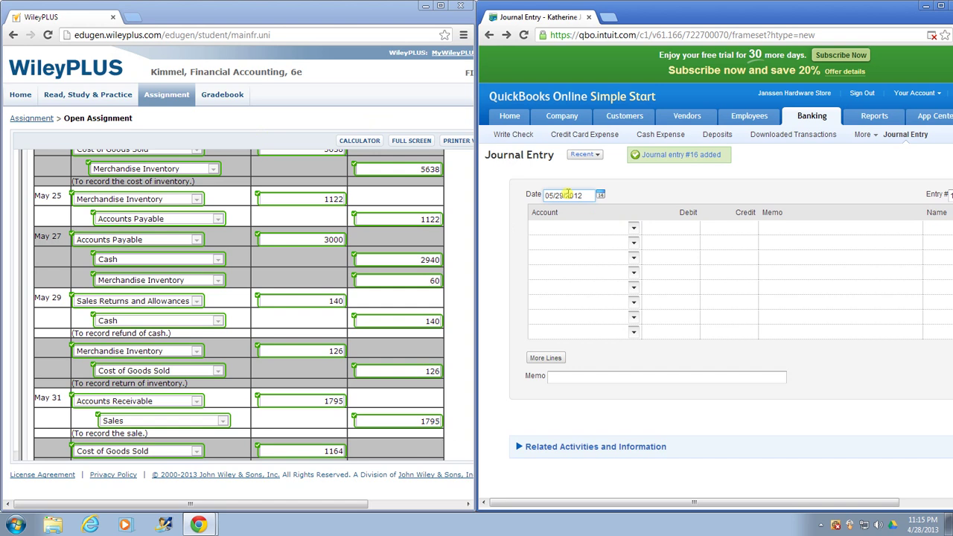
key("BackSpace")
key("BackSpace")
type("31")
Enter Accounts Receivable (A/R) on the first line with a debit of 1795.00 and the memo "To record the sale".
left_click(302, 387)
scroll(302, 387, "down", 2)
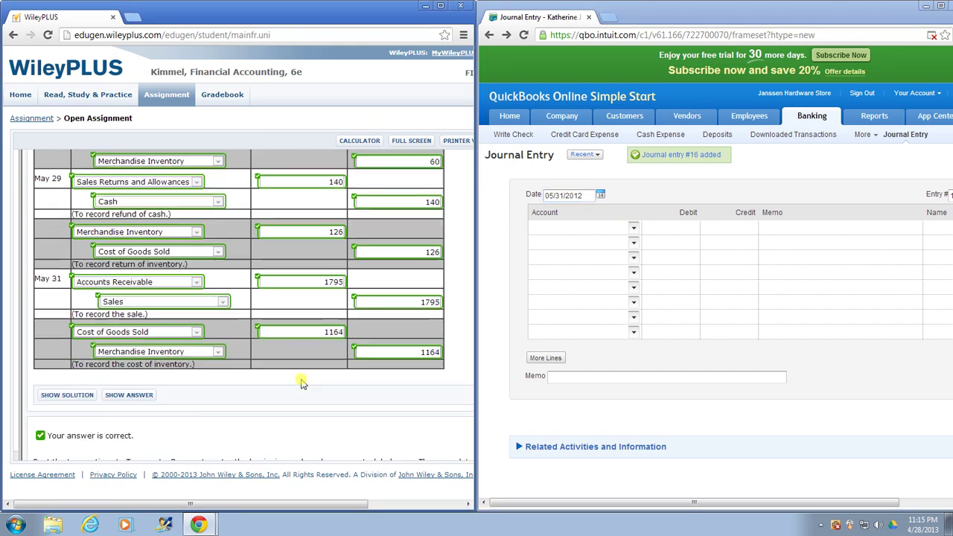
left_click(601, 228)
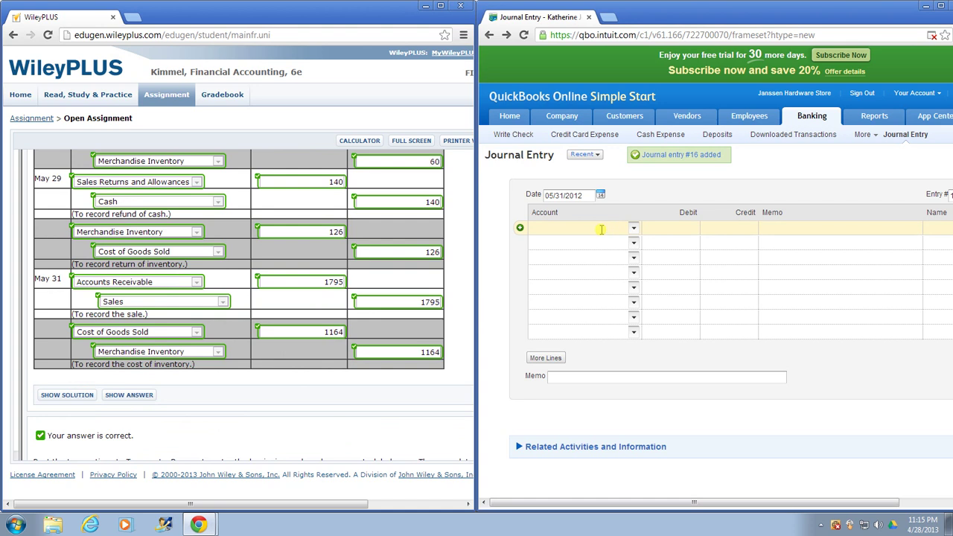
type("Accounts Receivable (A/R")
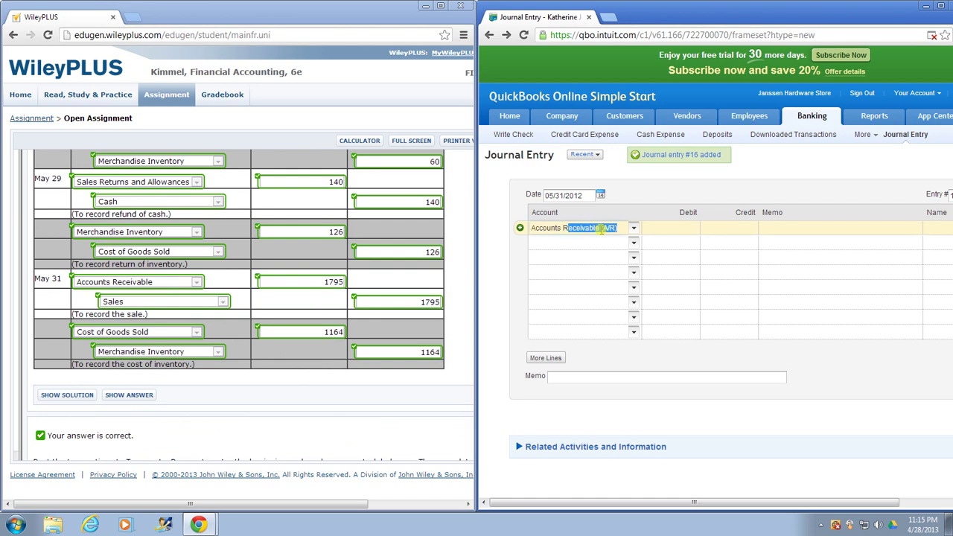
key("Tab")
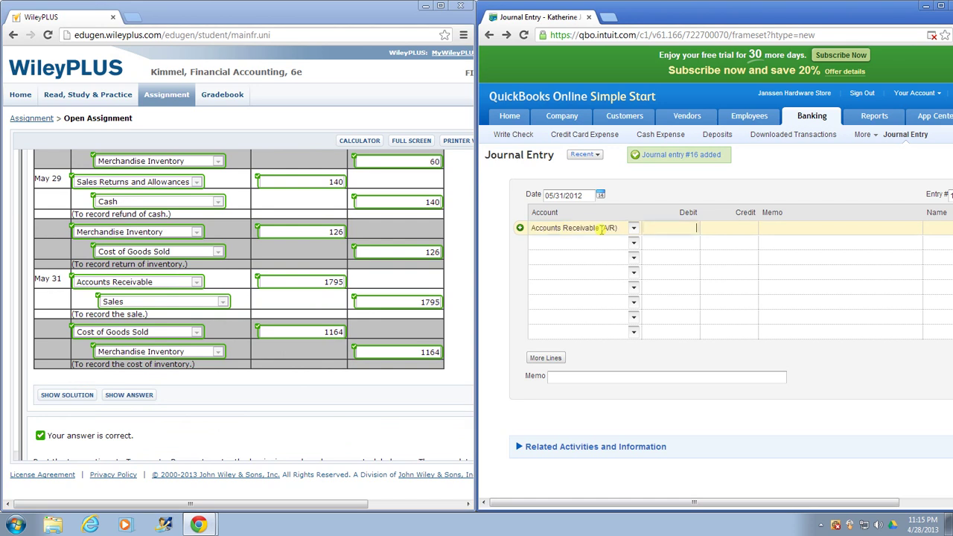
type("1795")
key("Tab")
key("Tab")
key("Tab")
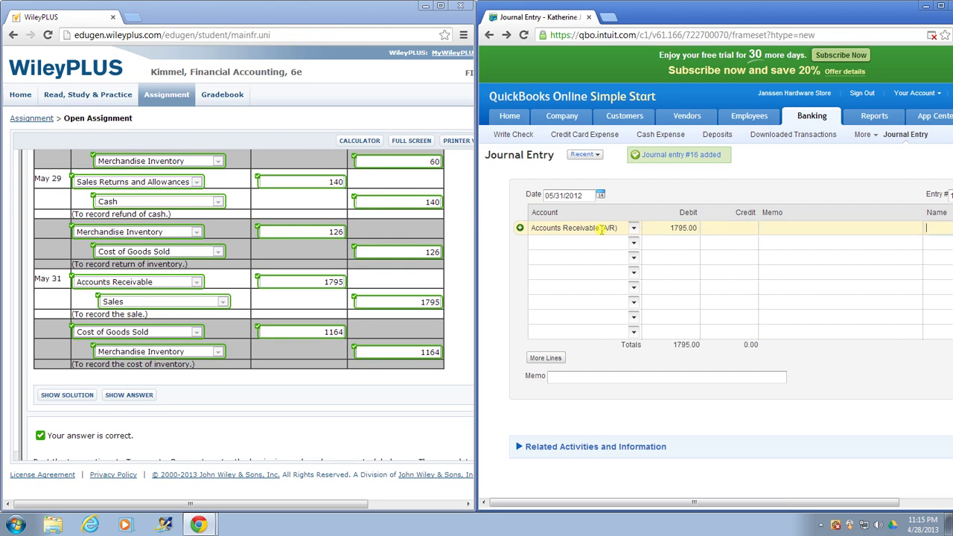
key("shift+Tab")
type("To r")
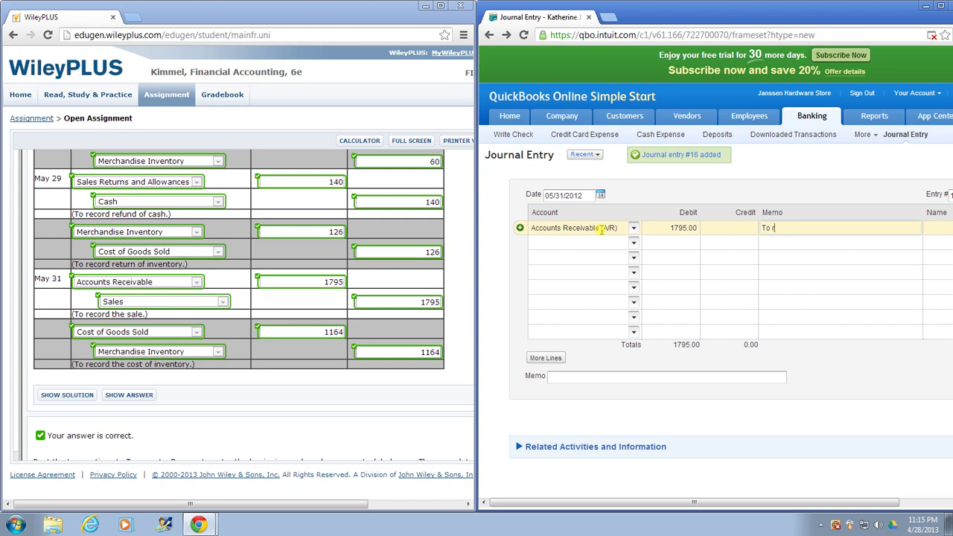
type("ecord the sale")
key("Tab")
Enter Sales on the second line with a credit of 1795.00 and the memo "To record the sale".
type("Sales")
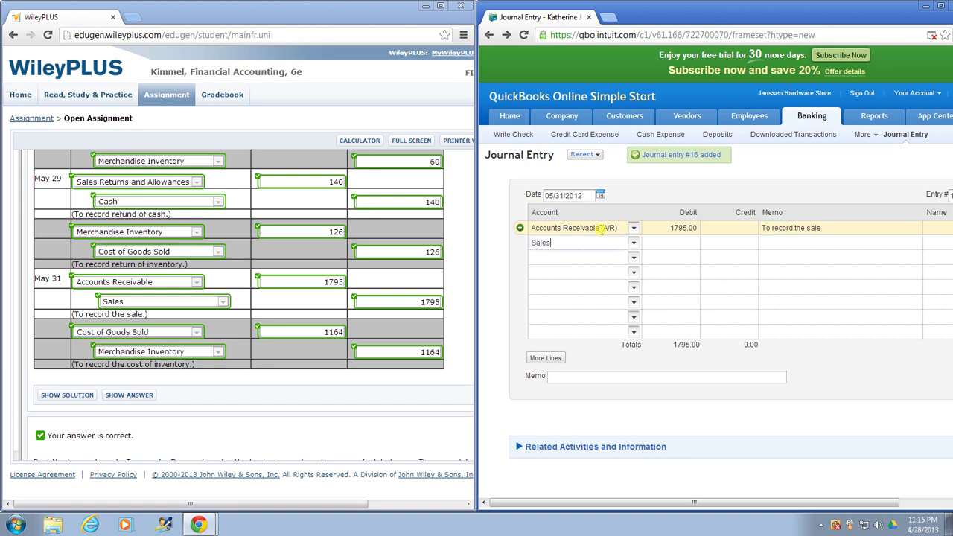
key("Tab")
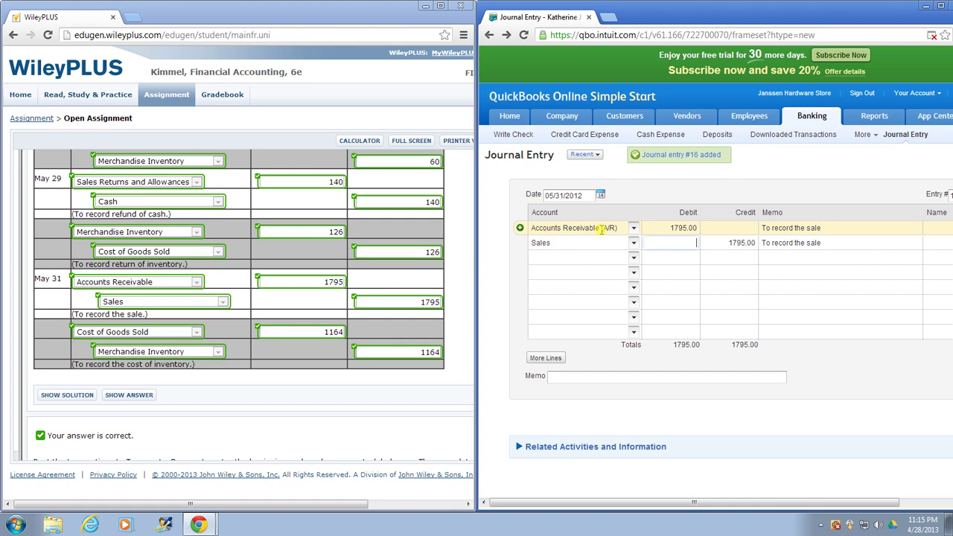
key("Tab")
key("Tab")
Enter Cost of Goods Sold on the third line with a debit of 1164.00 and the memo "To record the cost of inventory".
key("Tab")
type("Cost of")
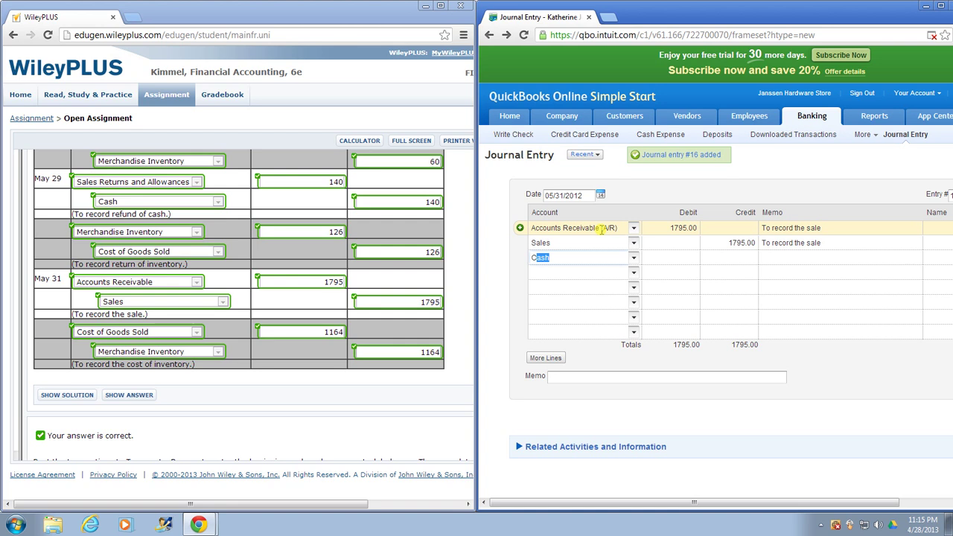
key("Tab")
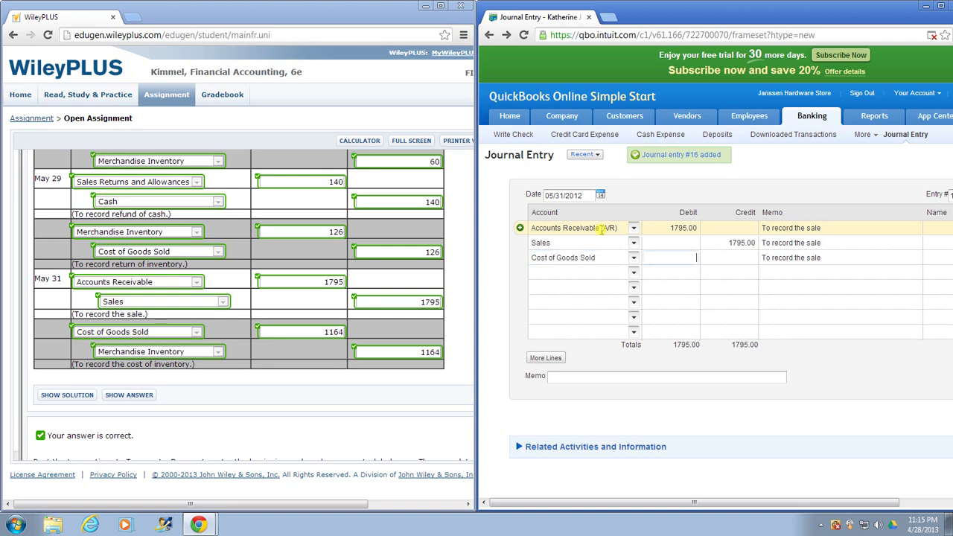
type("1164")
key("Tab")
key("Tab")
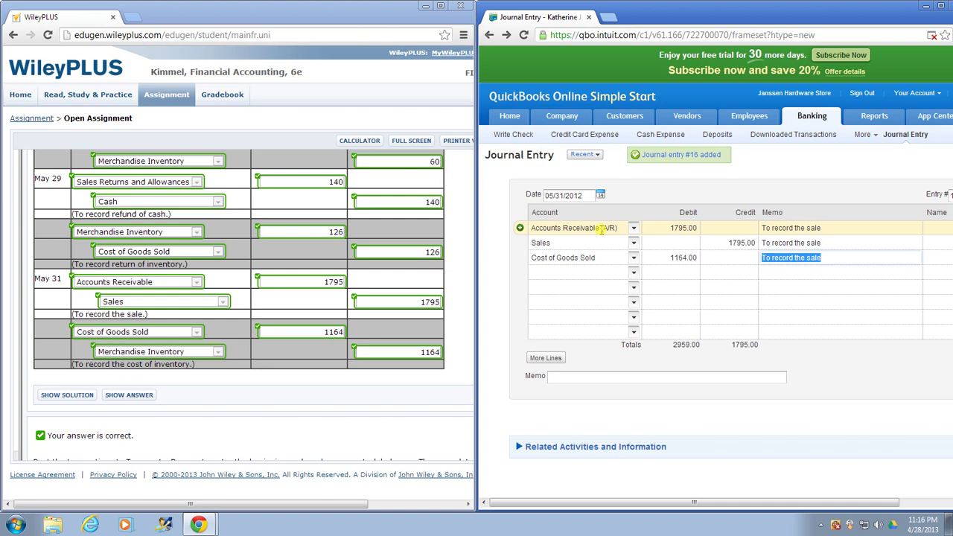
type("To r")
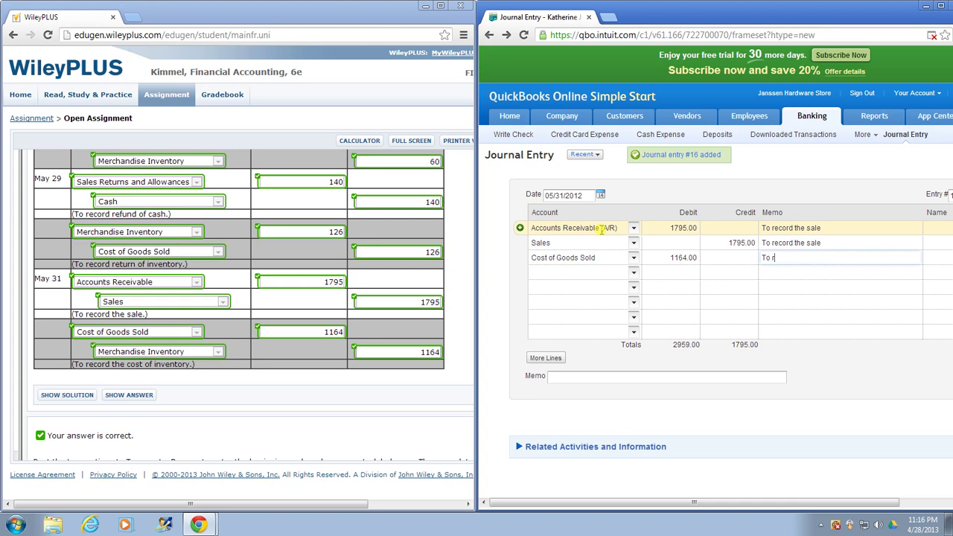
type("ecord the cost of inventory")
key("Tab")
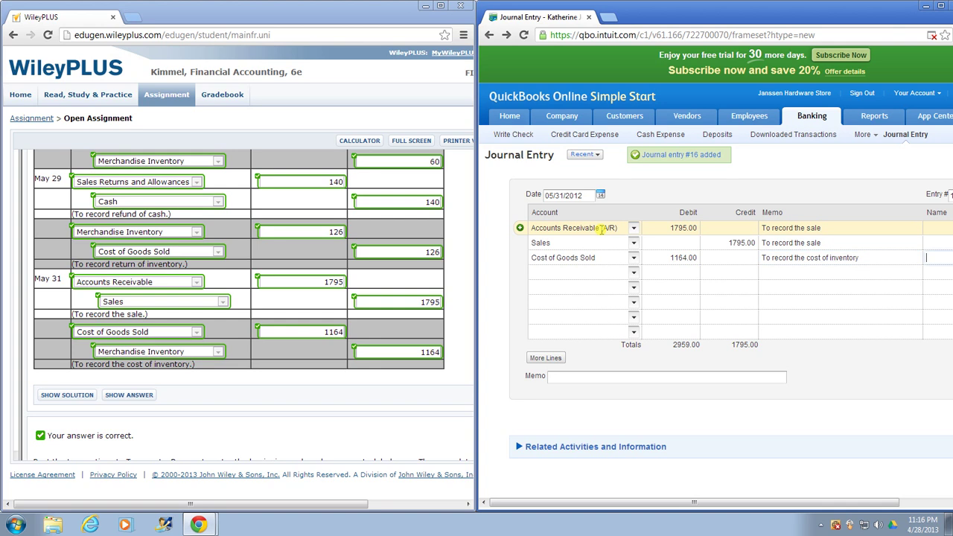
Enter Merchandise inventory on the fourth line with a credit of 1164.00 and the memo "To record the cost of inventory".
key("Tab")
type("Merc")
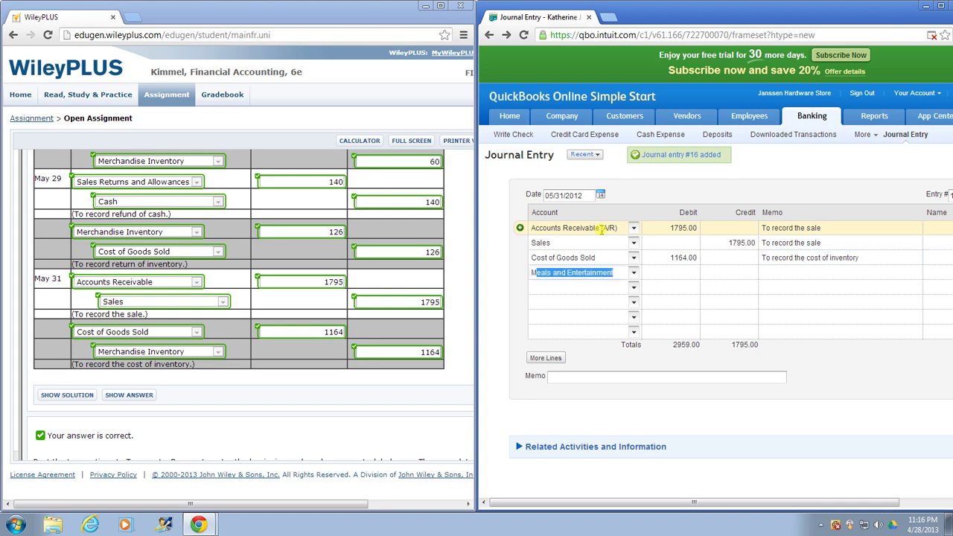
key("Tab")
key("Tab")
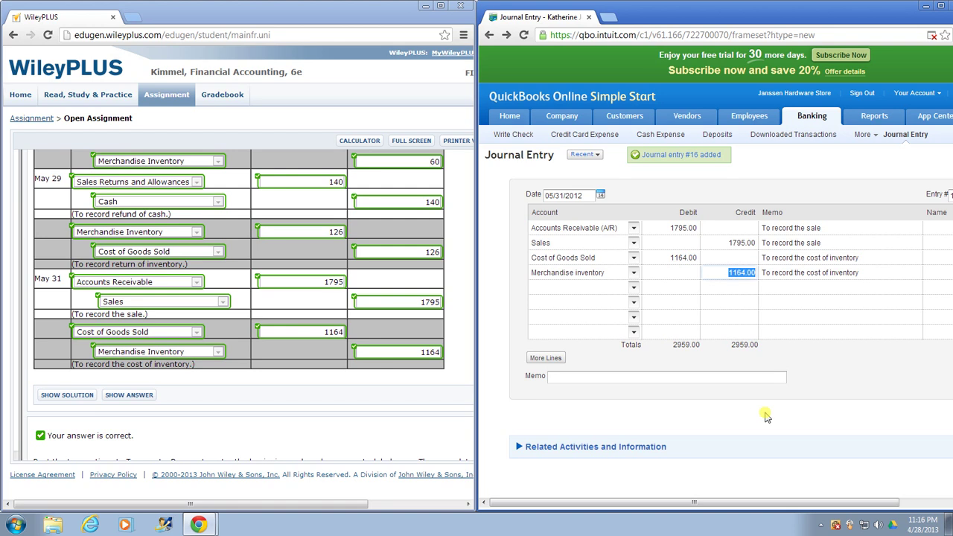
Assign the name Customer to the Accounts Receivable (A/R) line and save the journal entry.
left_click_drag(765, 502, 804, 502)
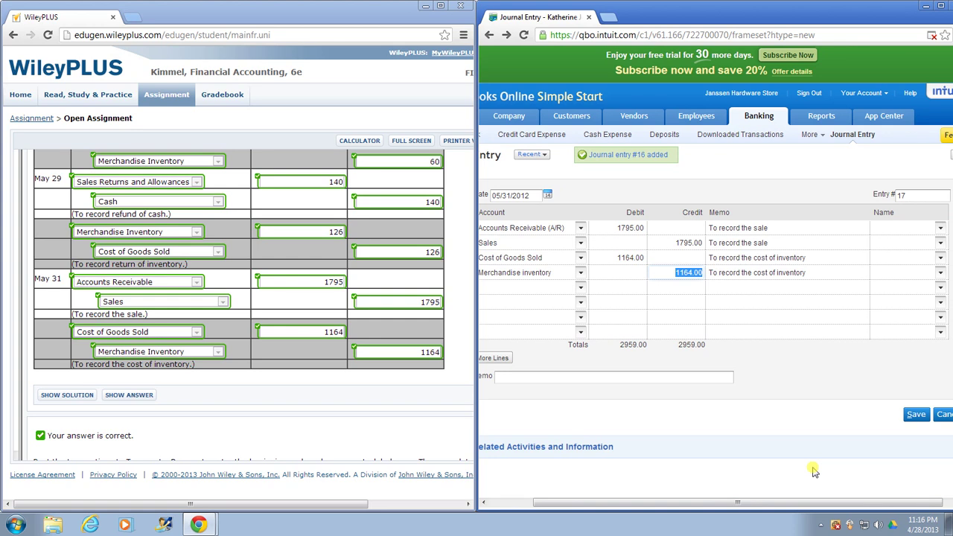
left_click(940, 231)
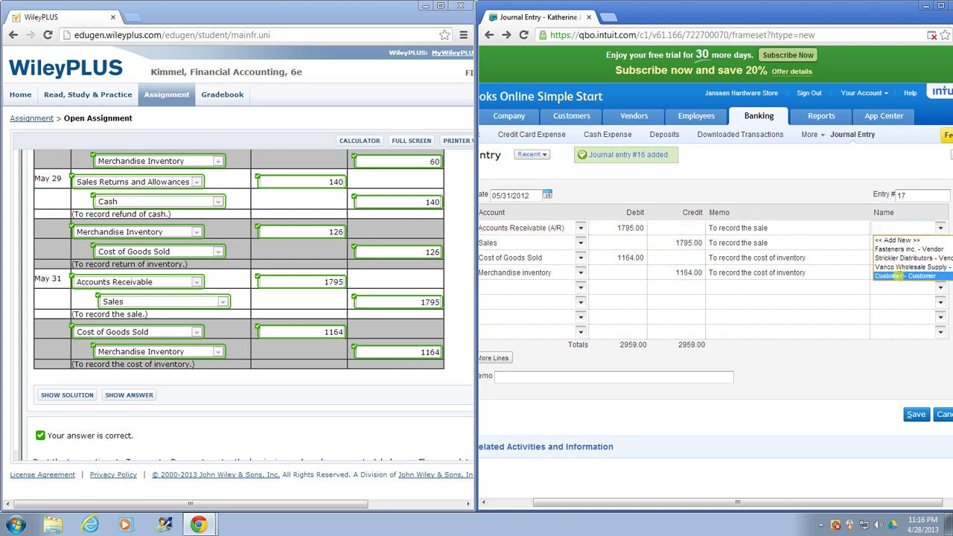
left_click(901, 276)
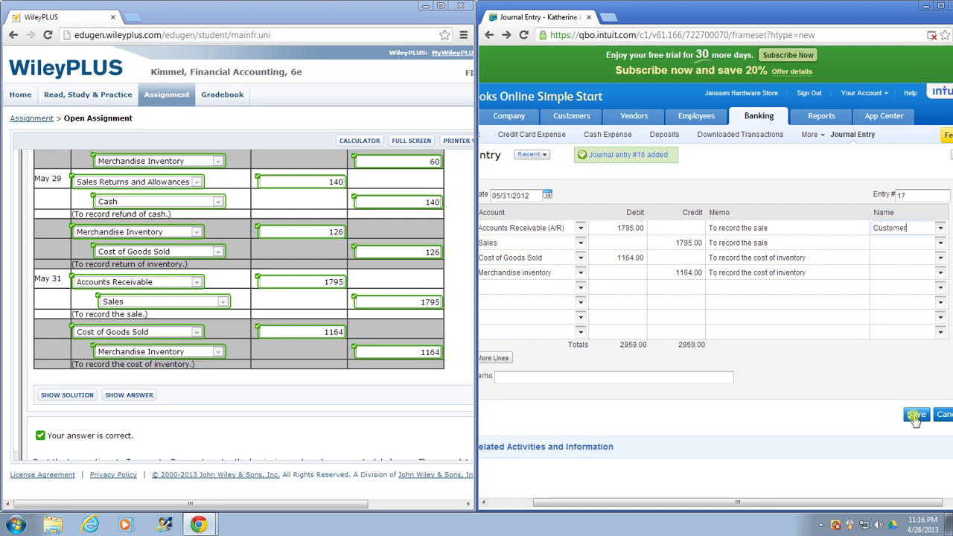
left_click(916, 416)
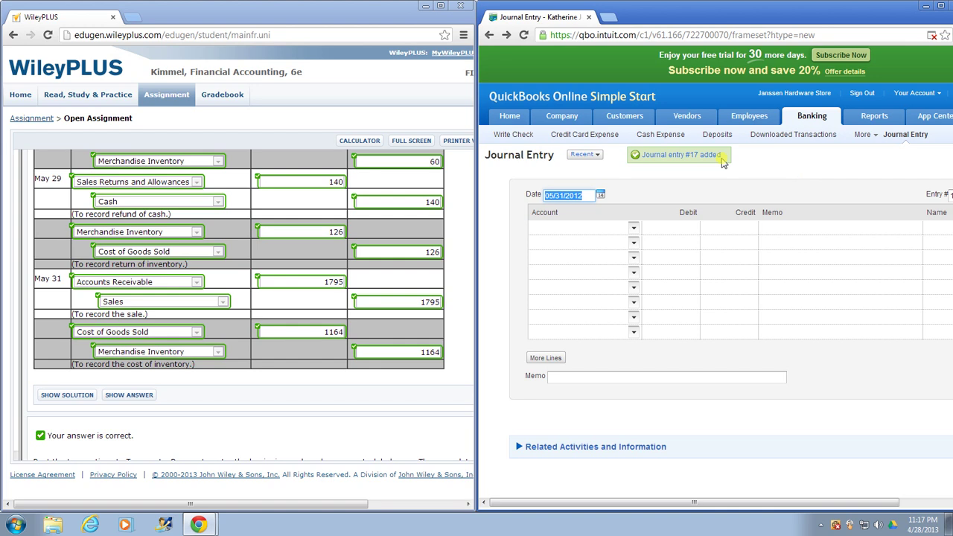
Enable Closing the books in the company preferences.
mouse_move(560, 122)
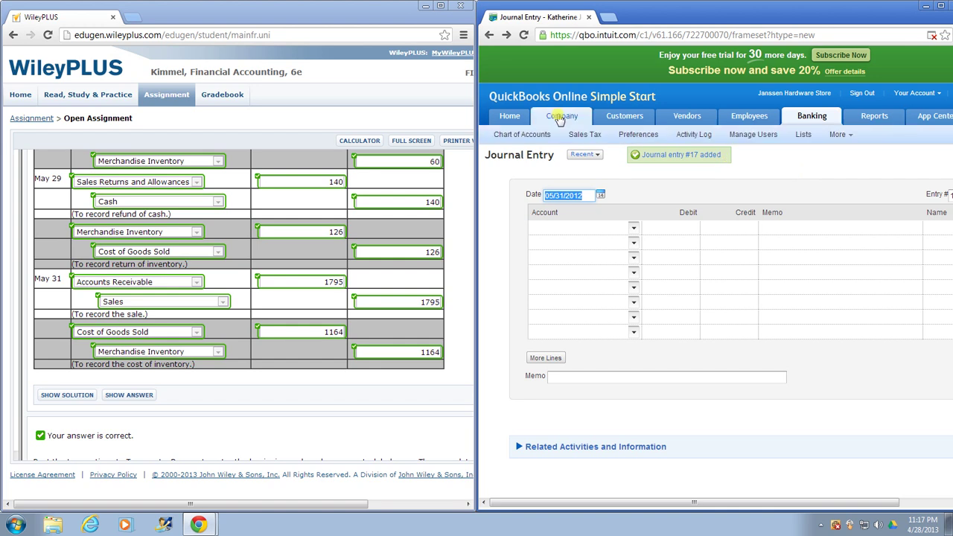
left_click(649, 136)
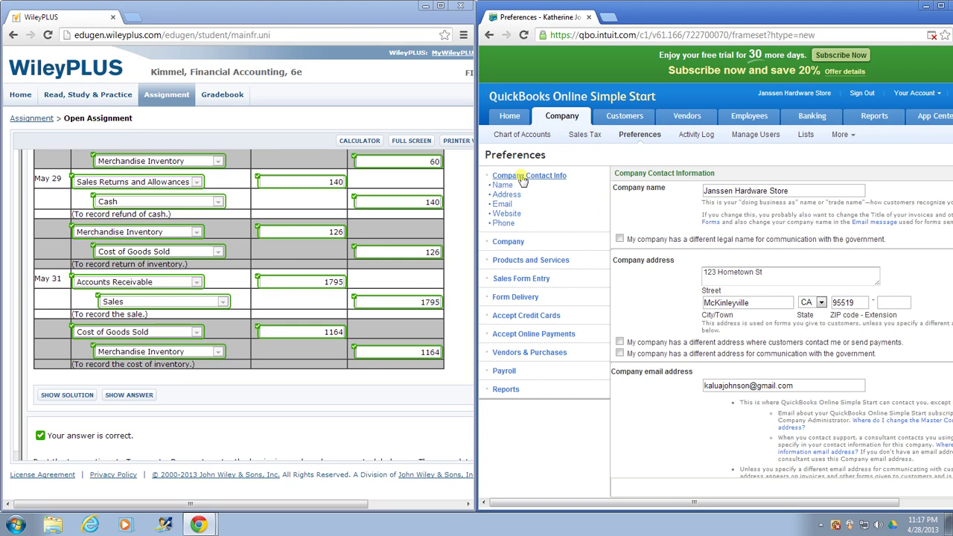
left_click(509, 242)
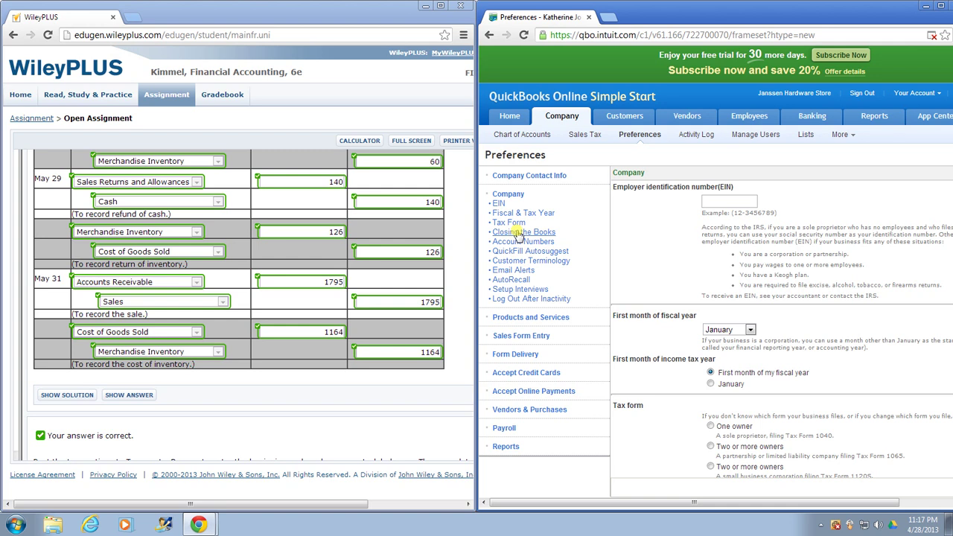
left_click(519, 233)
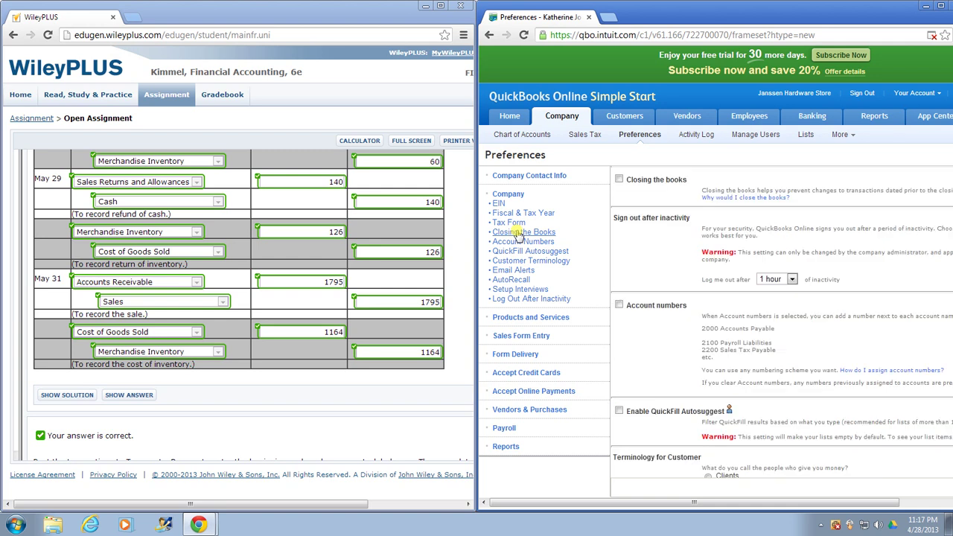
left_click(620, 180)
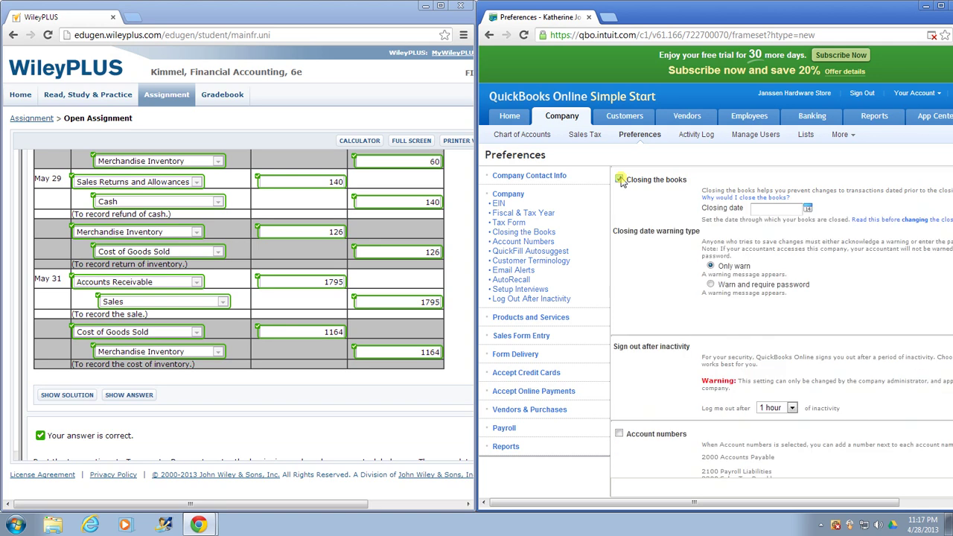
Set the closing date for the books to 05/31/2012.
left_click(789, 208)
left_click(807, 212)
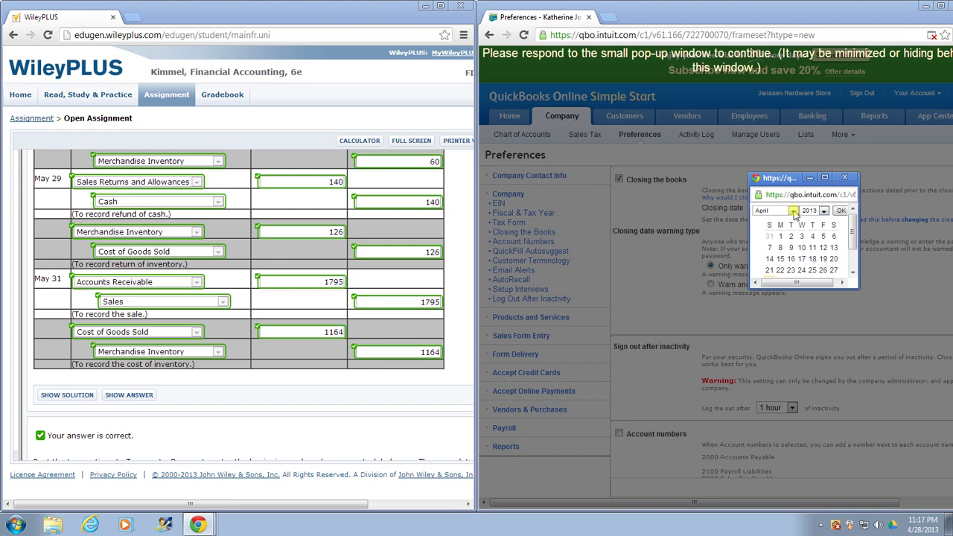
left_click(794, 211)
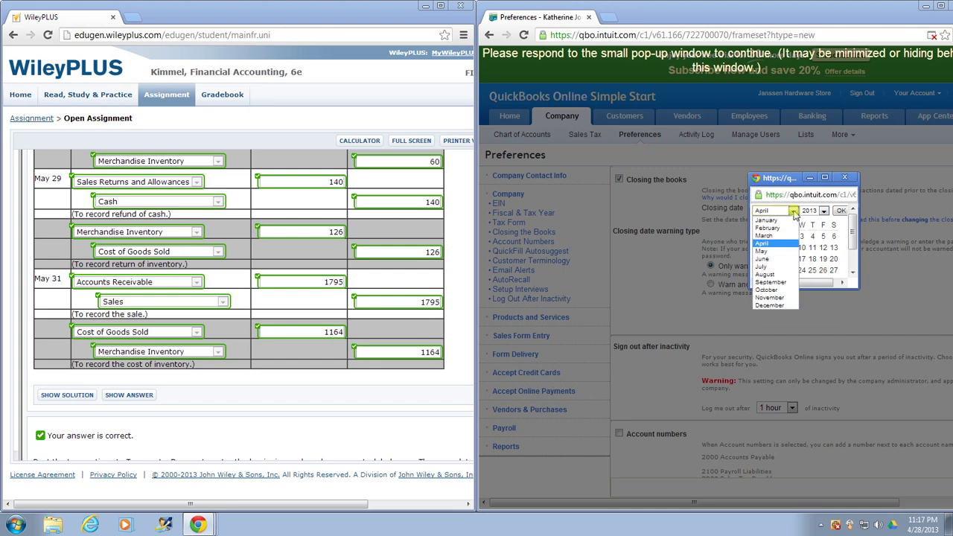
left_click(766, 251)
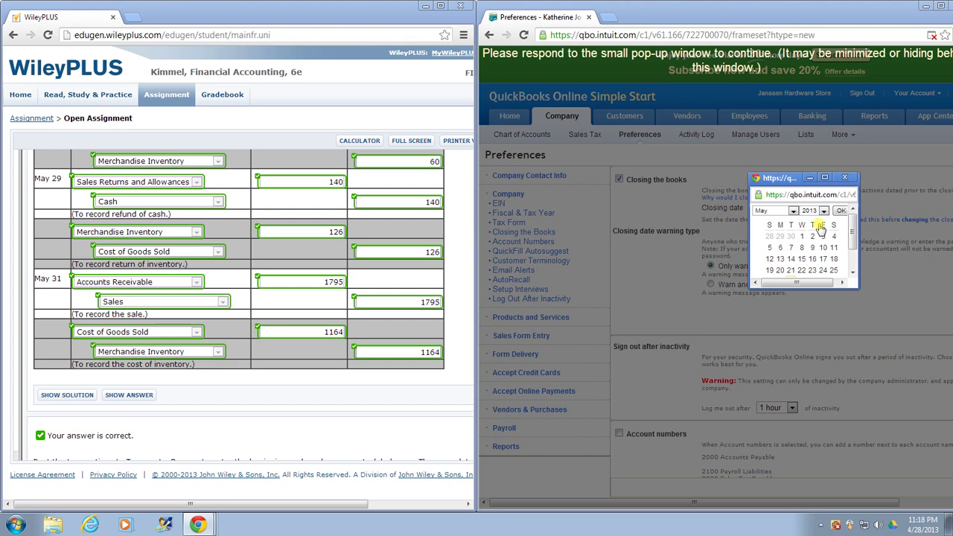
left_click(822, 212)
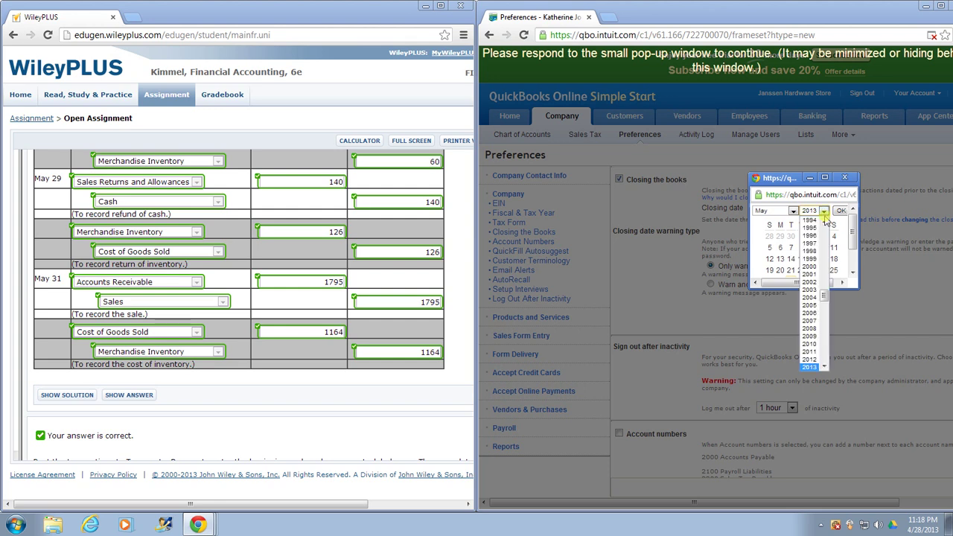
left_click(817, 359)
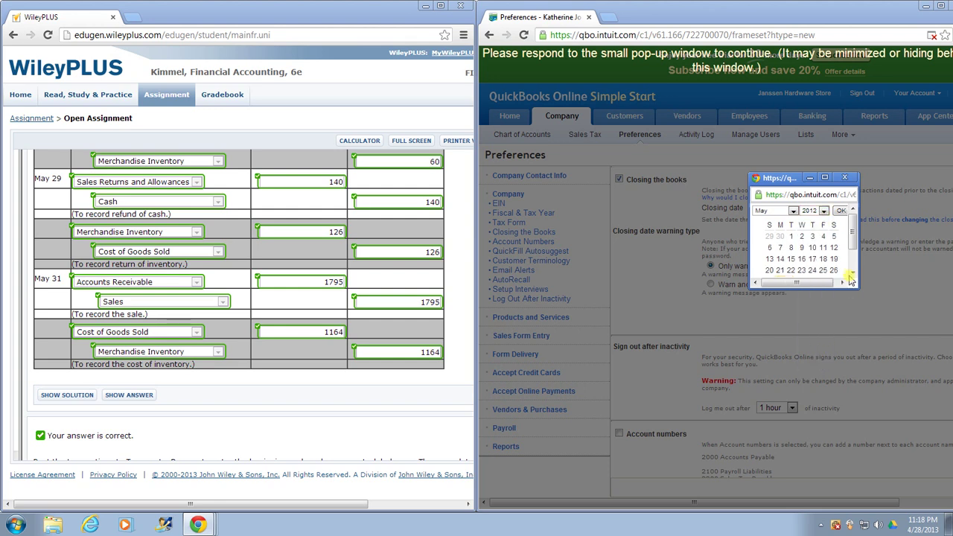
left_click(852, 274)
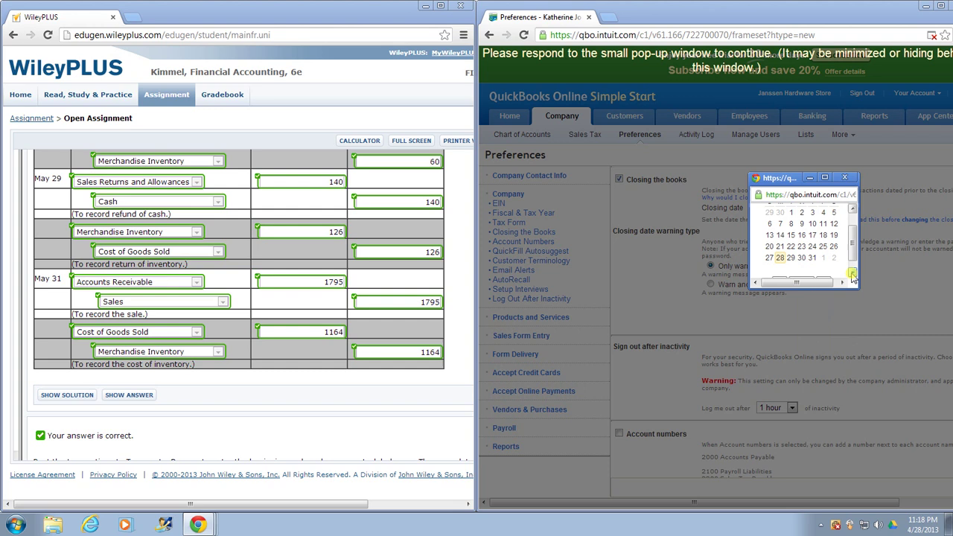
left_click(811, 260)
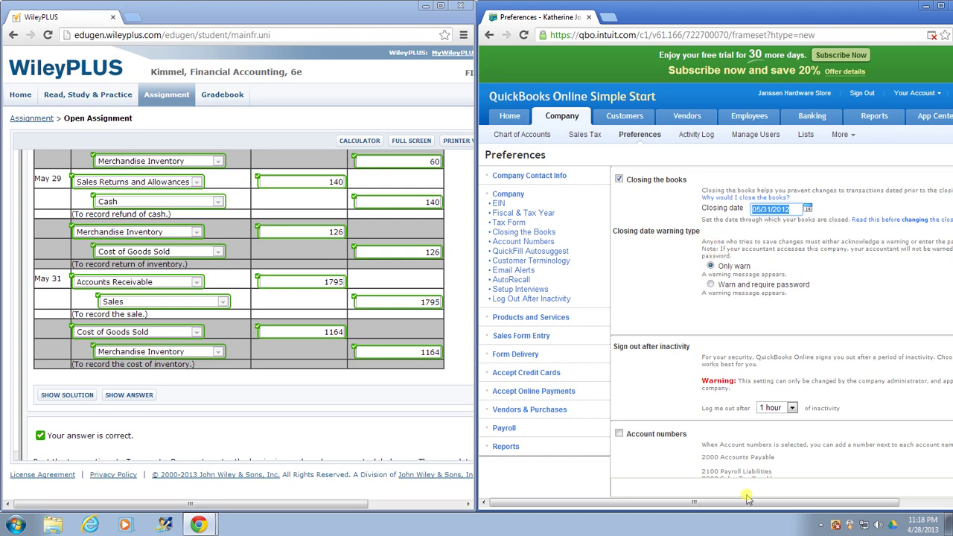
left_click_drag(748, 503, 784, 506)
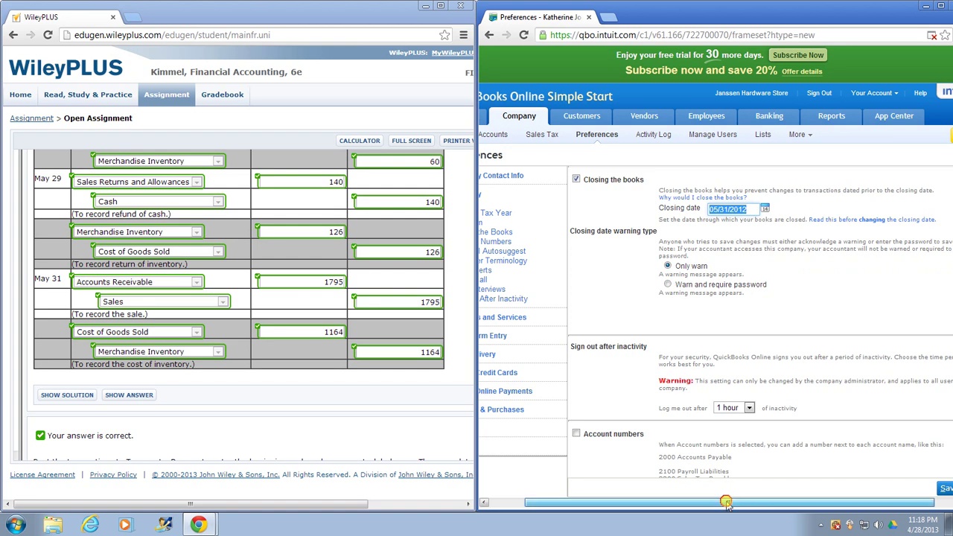
left_click_drag(725, 502, 671, 499)
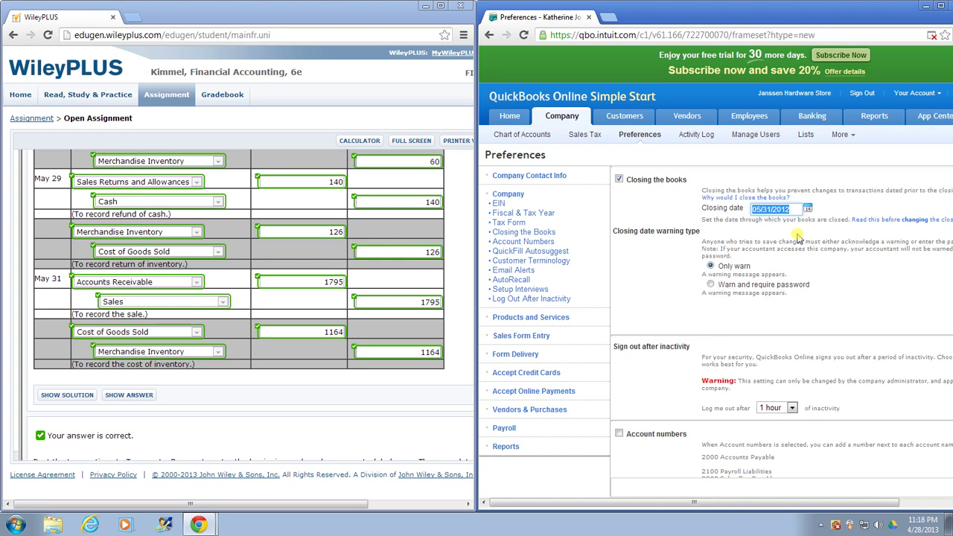
left_click(772, 230)
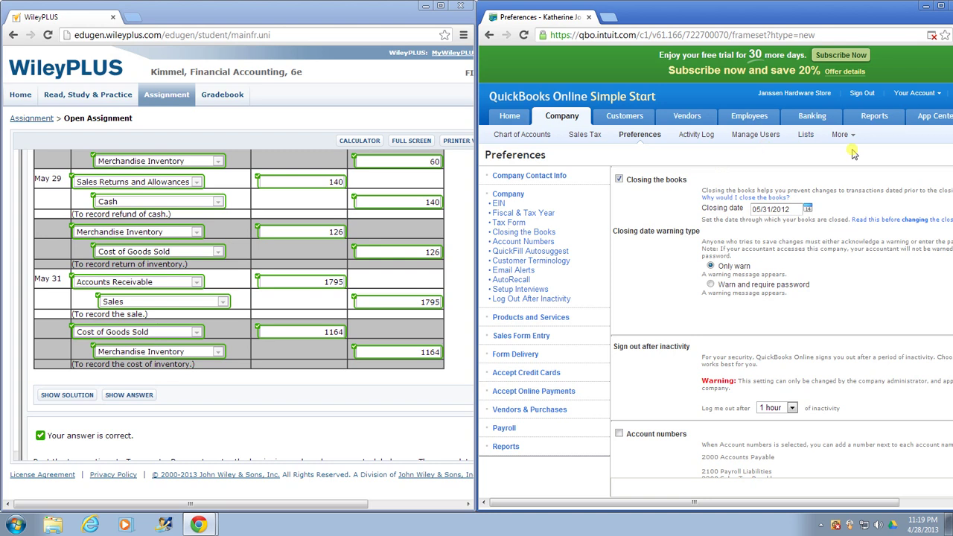
Stay on the preferences page and save the changed settings for closing the books.
left_click(878, 119)
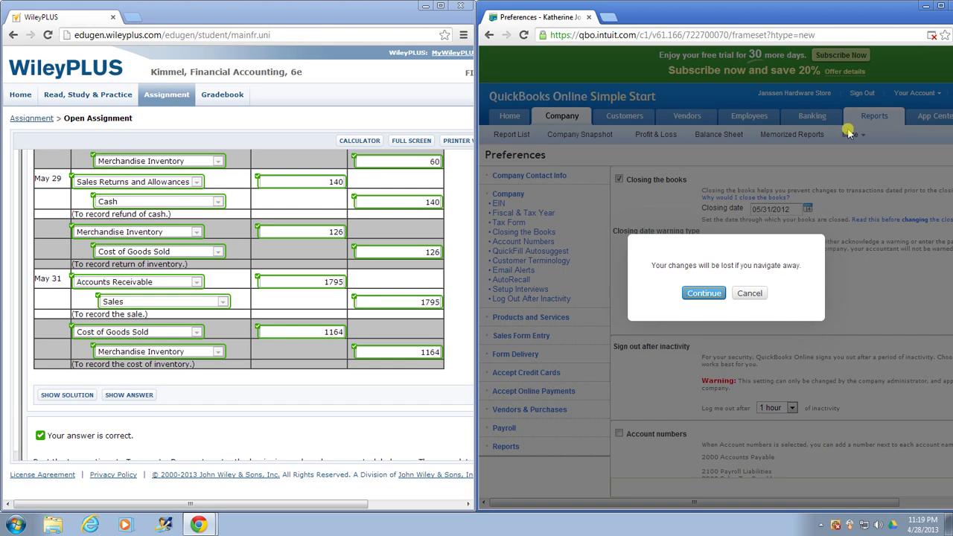
left_click(750, 294)
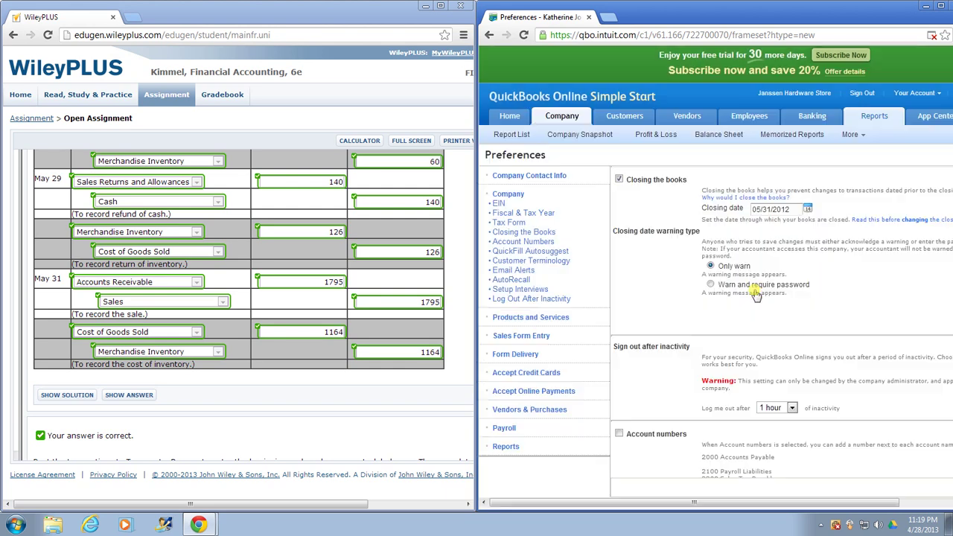
scroll(751, 293, "down", 5)
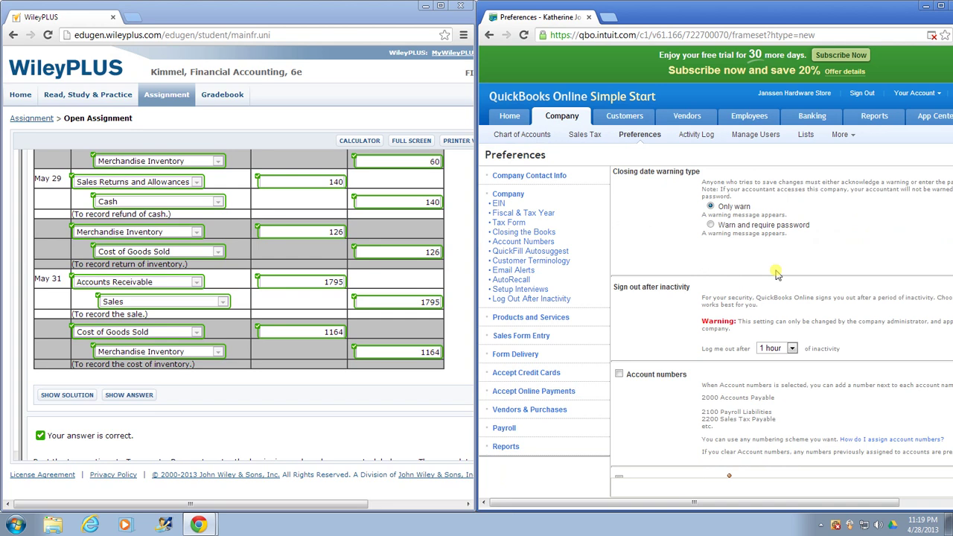
scroll(802, 257, "down", 3)
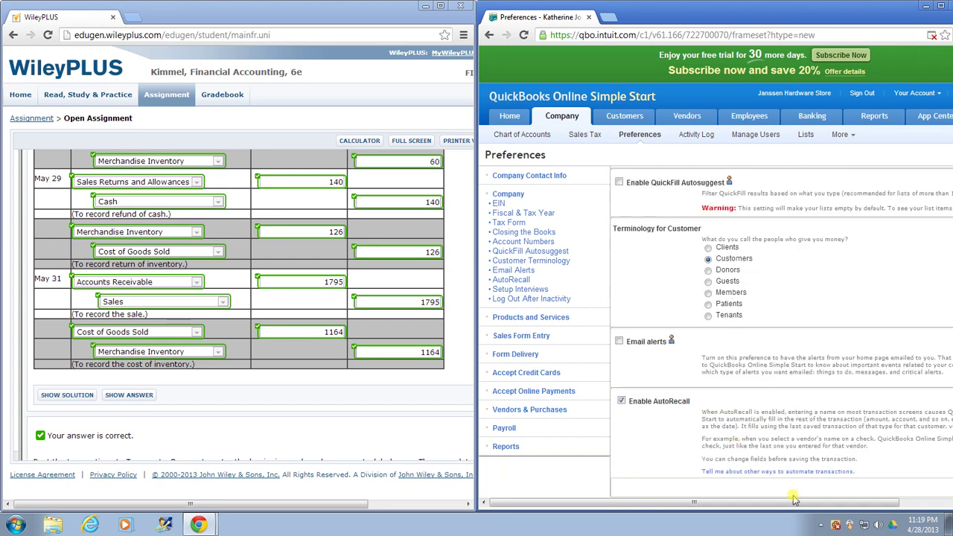
left_click_drag(812, 503, 881, 504)
scroll(893, 447, "down", 1)
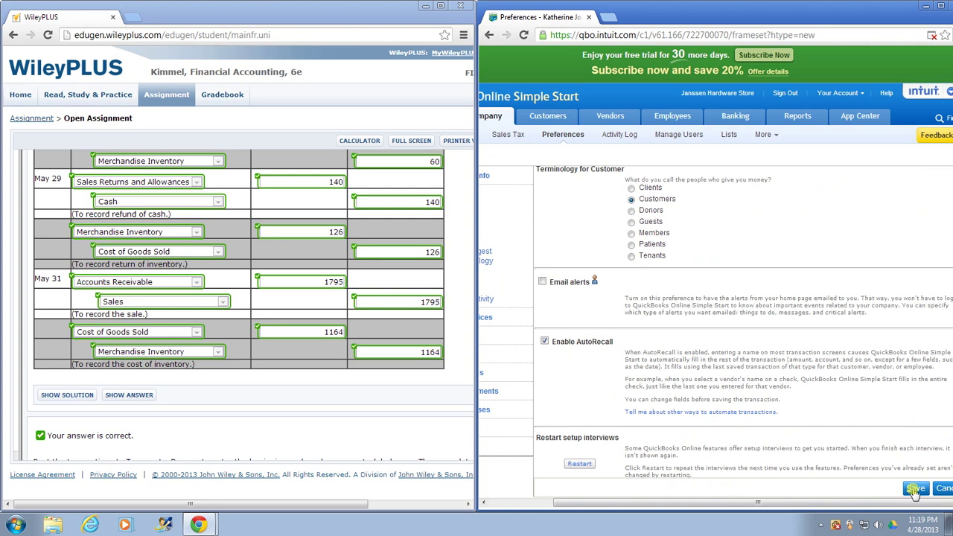
left_click(914, 489)
scroll(774, 417, "up", 10)
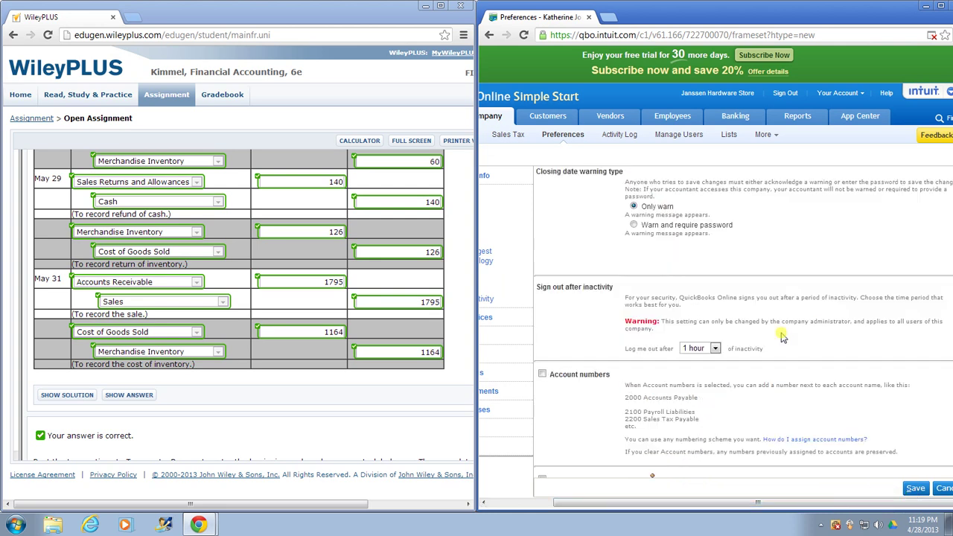
mouse_move(795, 119)
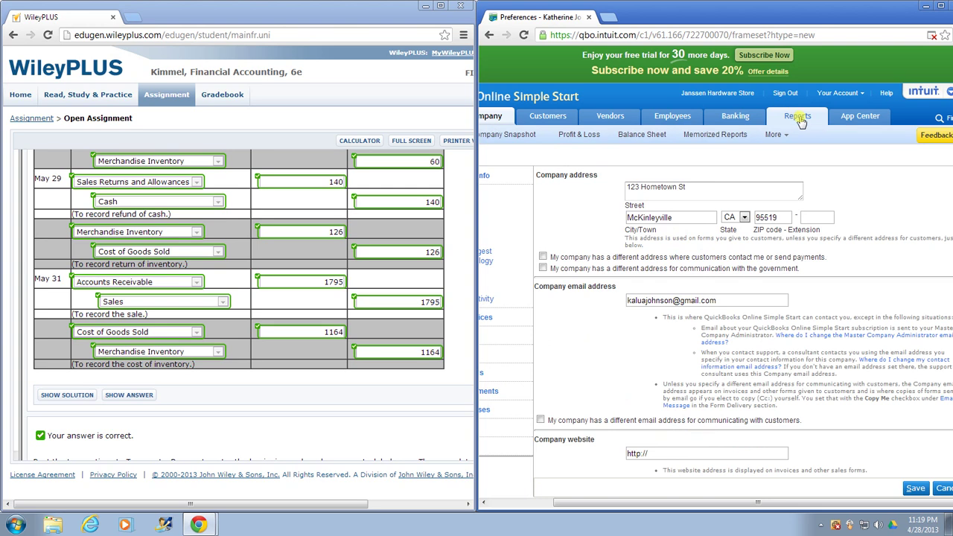
left_click(796, 119)
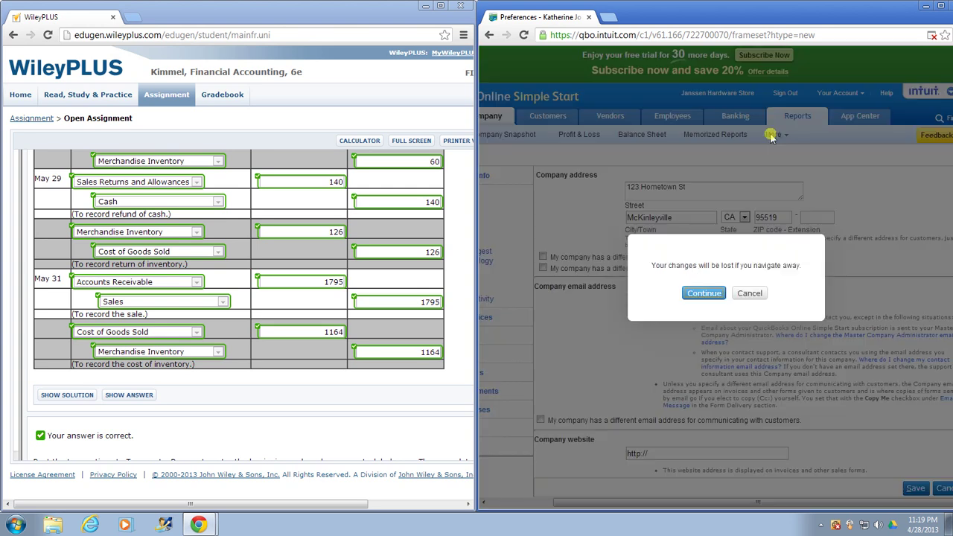
left_click(750, 293)
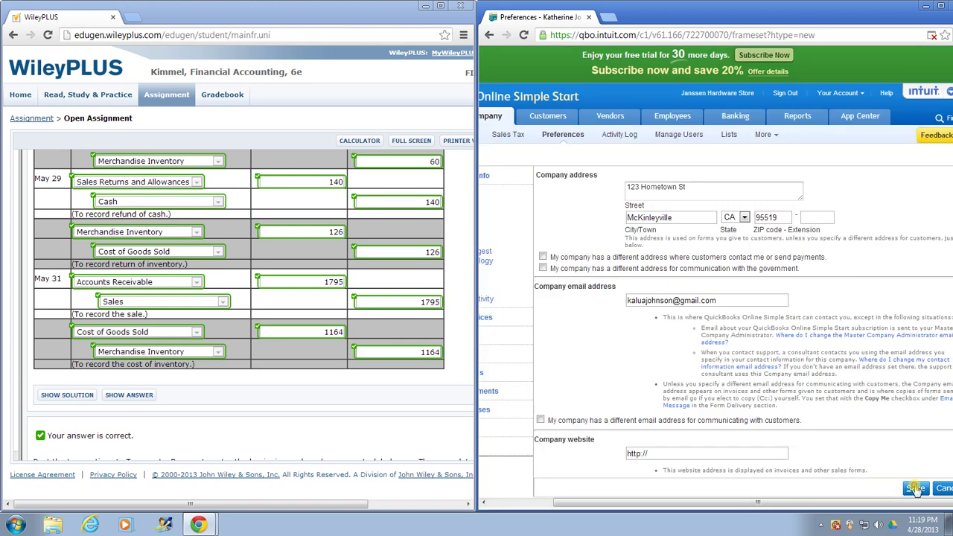
Save the company preferences and open the Profit & Loss report.
left_click(916, 489)
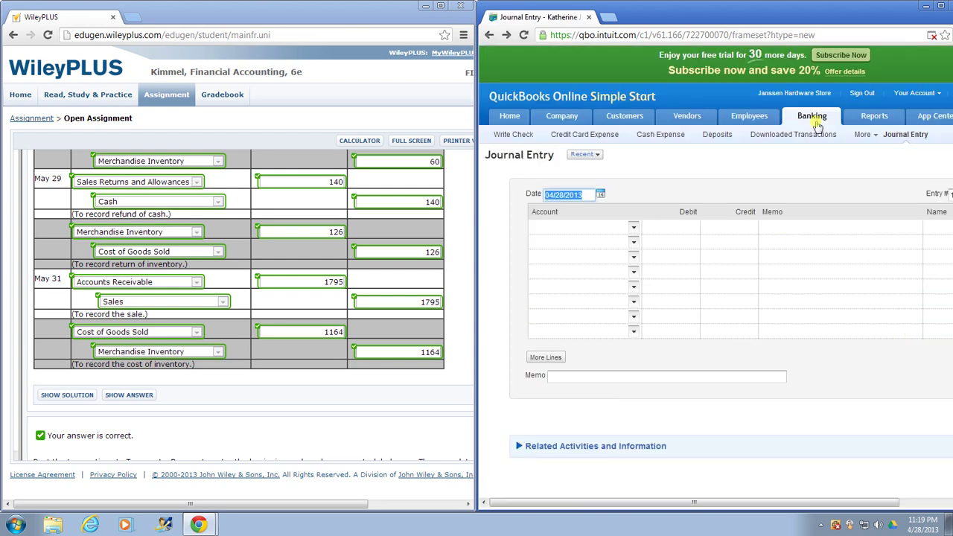
mouse_move(881, 121)
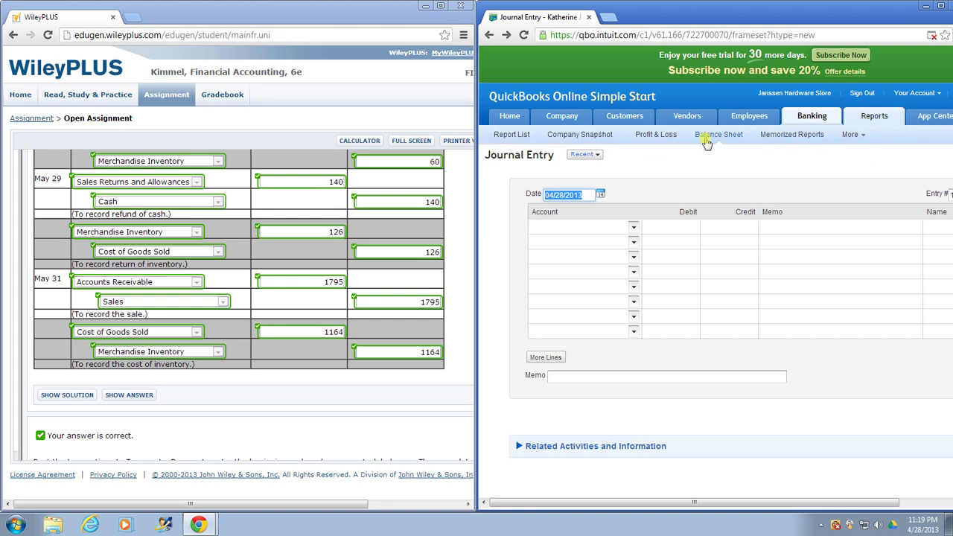
left_click(652, 139)
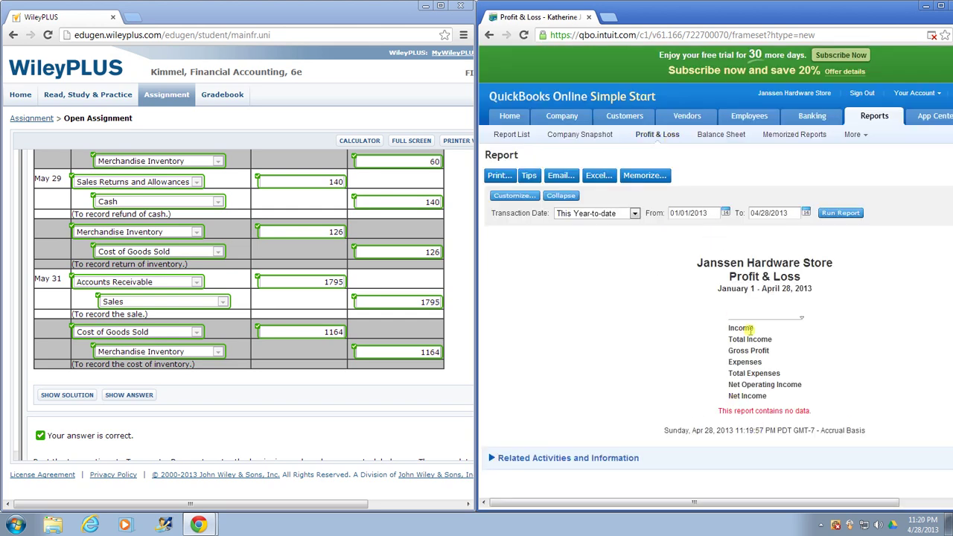
Run the Profit & Loss report for a custom transaction date range from 05/01/2012 to 05/31/2012.
left_click(634, 214)
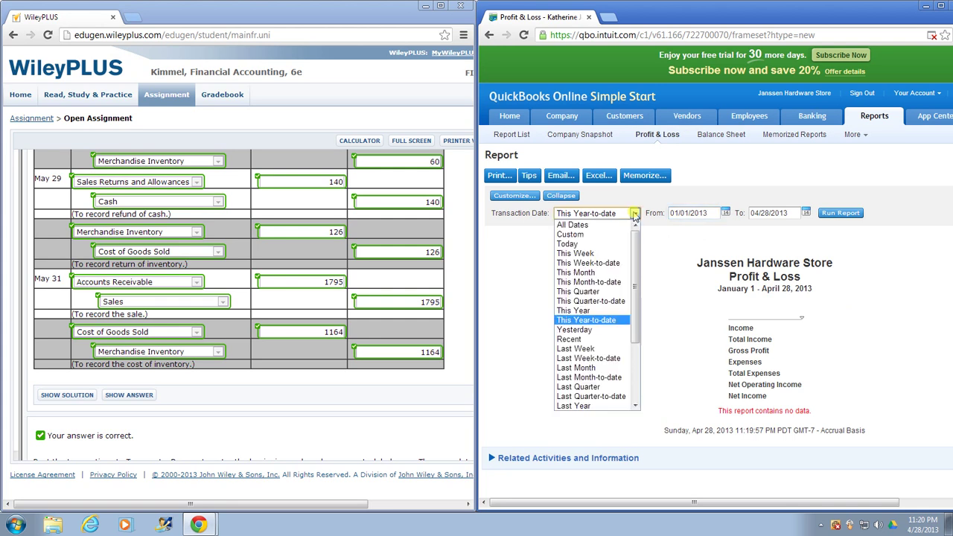
left_click(609, 235)
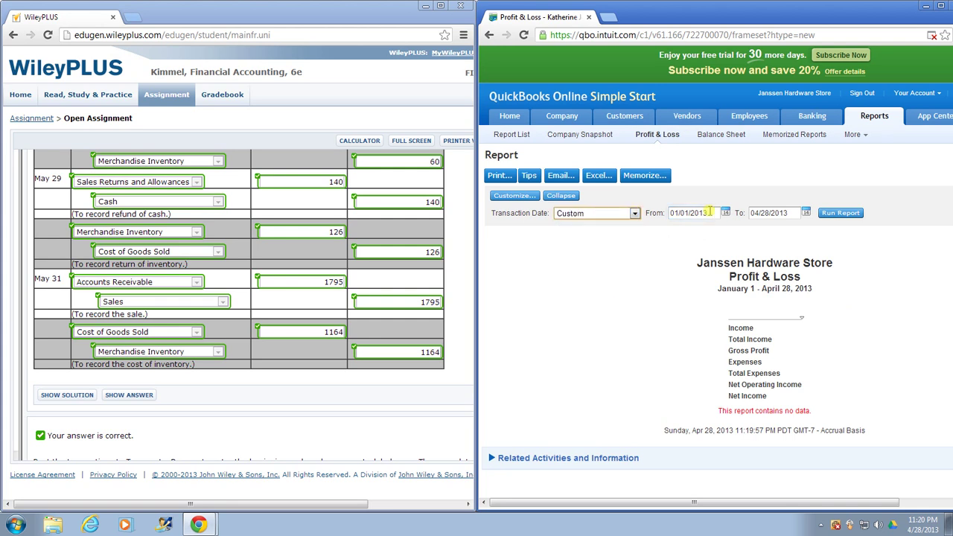
left_click_drag(707, 213, 653, 213)
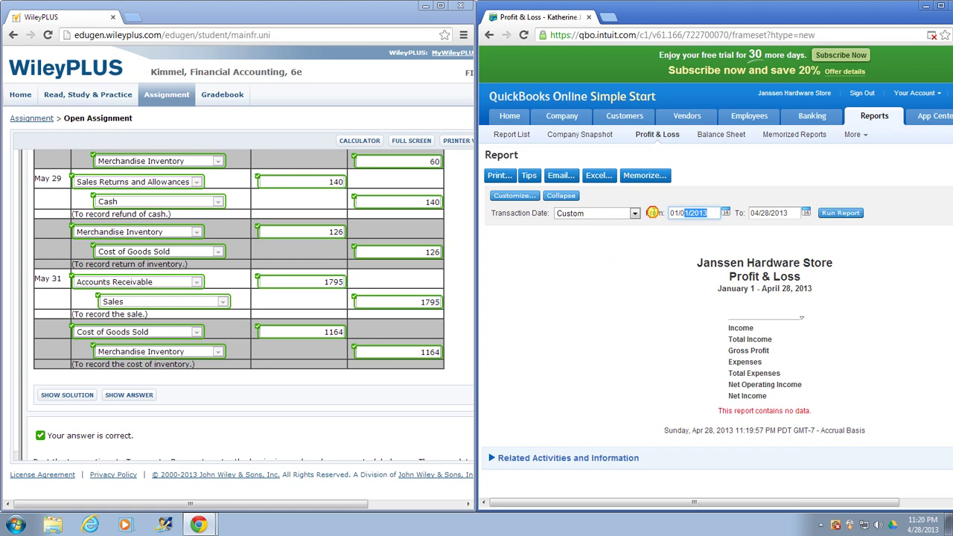
type("05")
left_click_drag(793, 213, 750, 214)
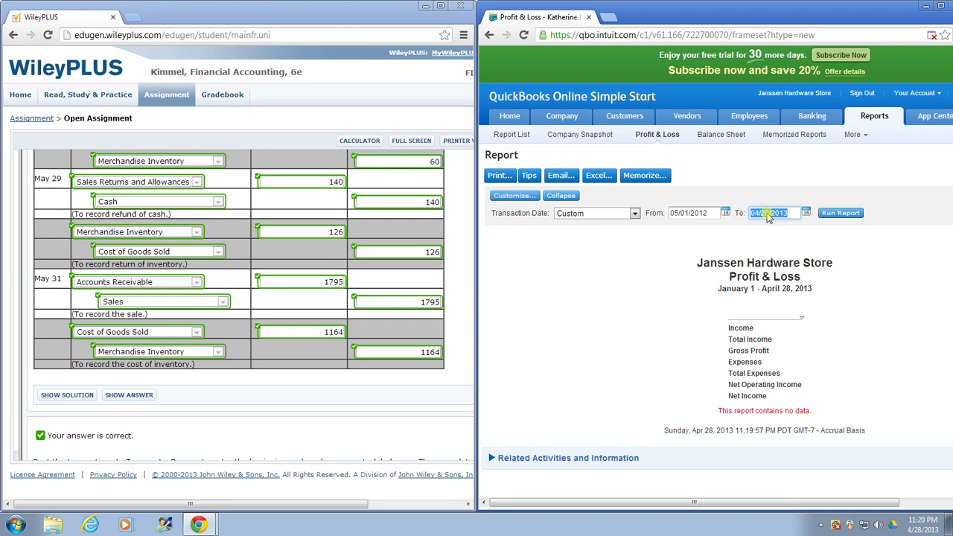
left_click(786, 213)
key("ctrl+a")
type("05/31/2012")
left_click(849, 217)
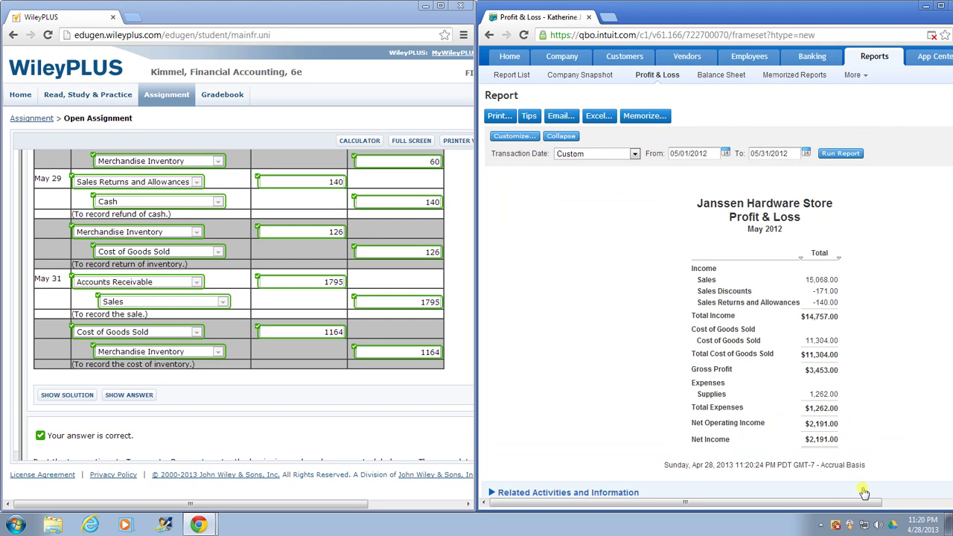
left_click_drag(862, 503, 920, 513)
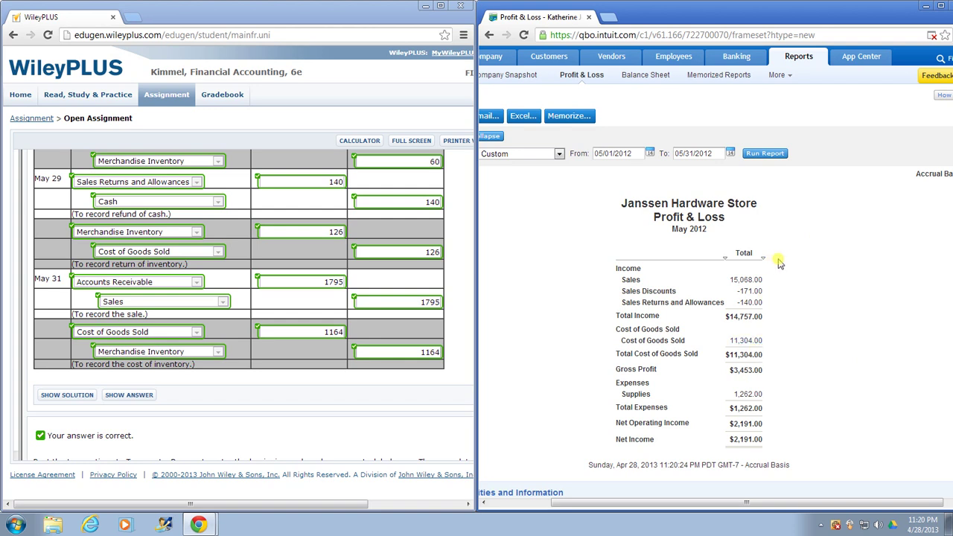
left_click_drag(820, 504, 816, 506)
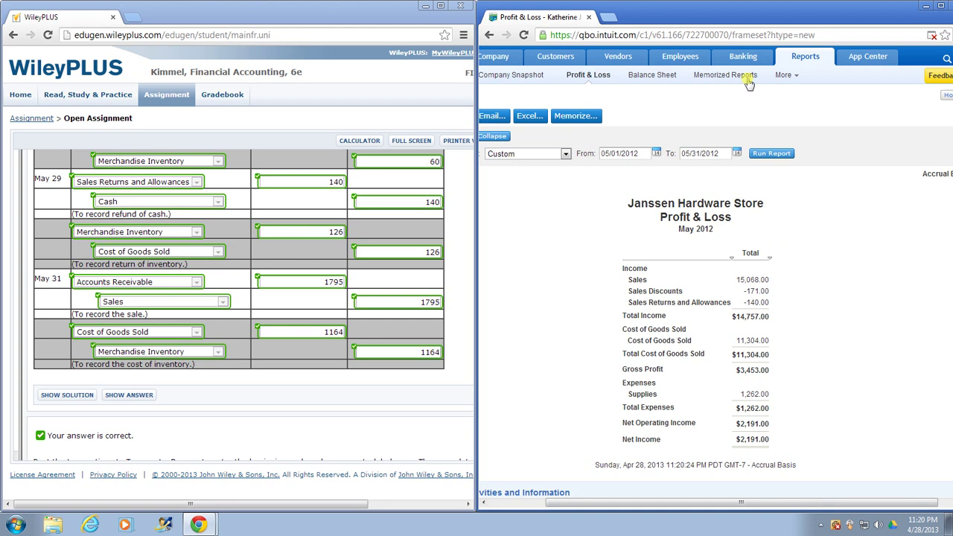
Open the Balance Sheet report and run it for the custom date range 05/01/2012 to 05/31/2012.
left_click(653, 76)
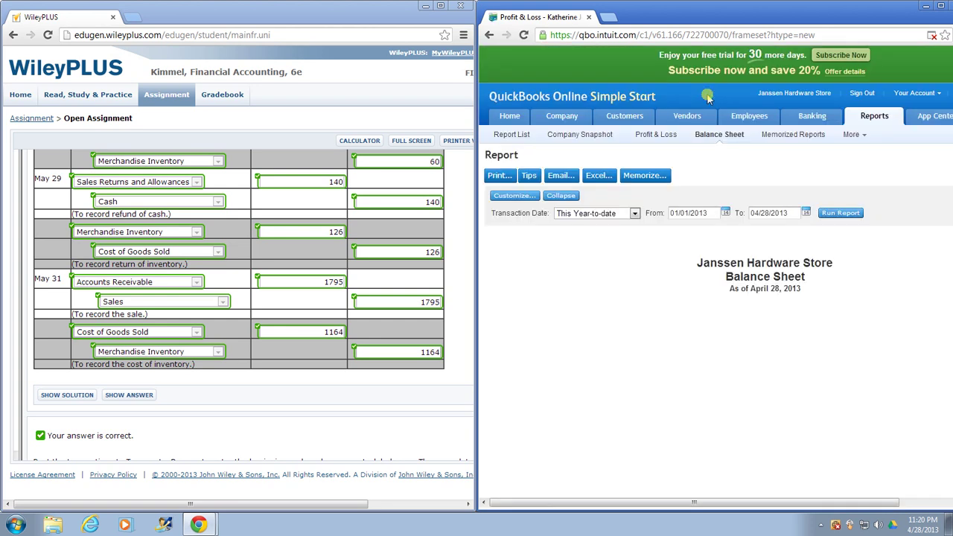
left_click(635, 214)
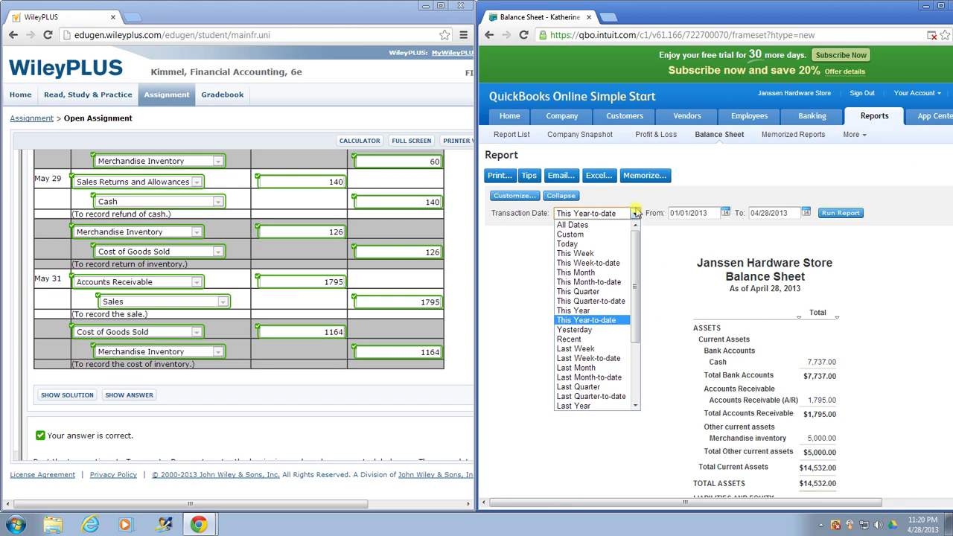
left_click(599, 234)
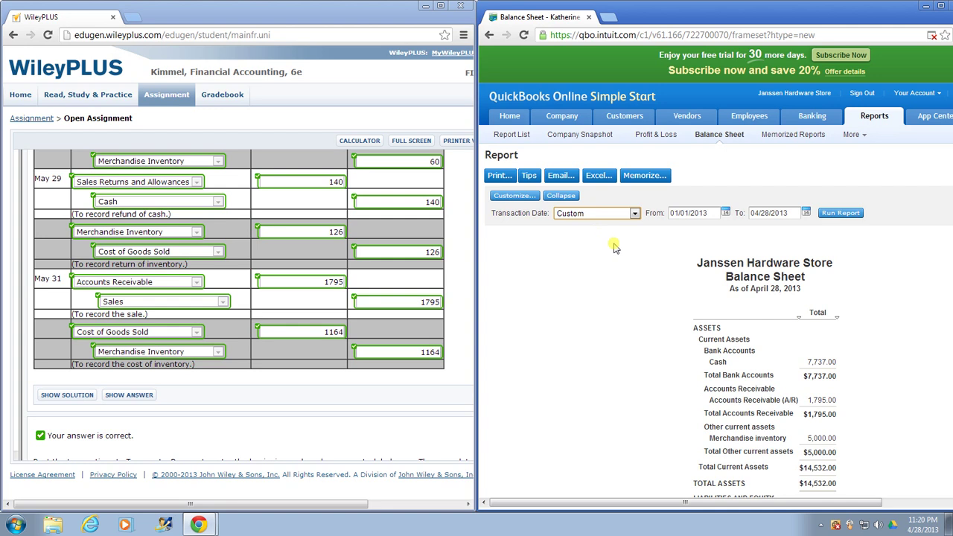
left_click(681, 212)
left_click_drag(711, 212, 657, 213)
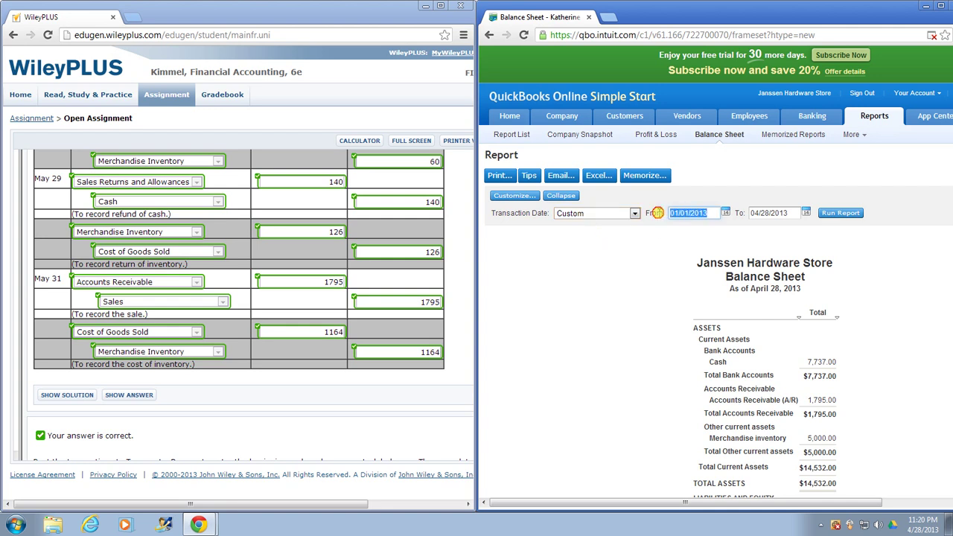
type("0")
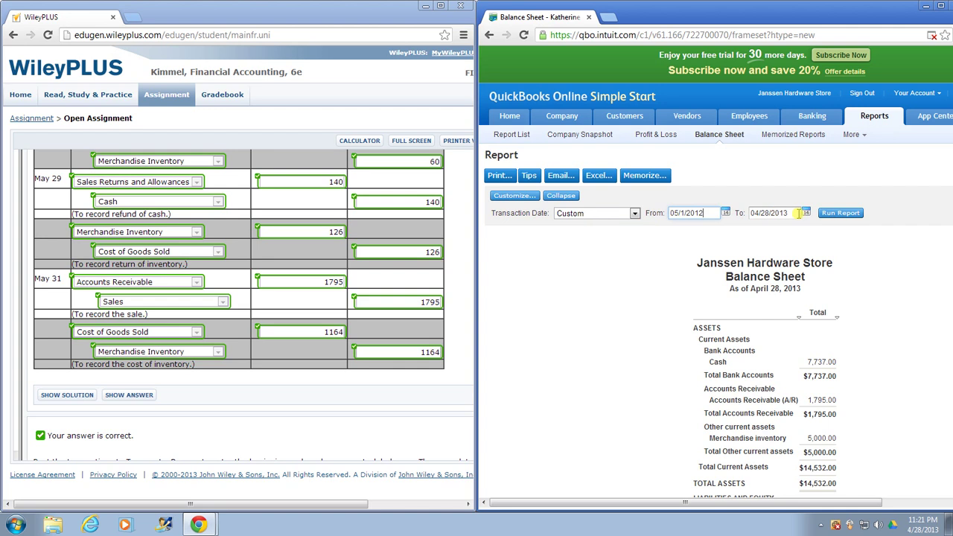
left_click_drag(792, 213, 752, 213)
type("0")
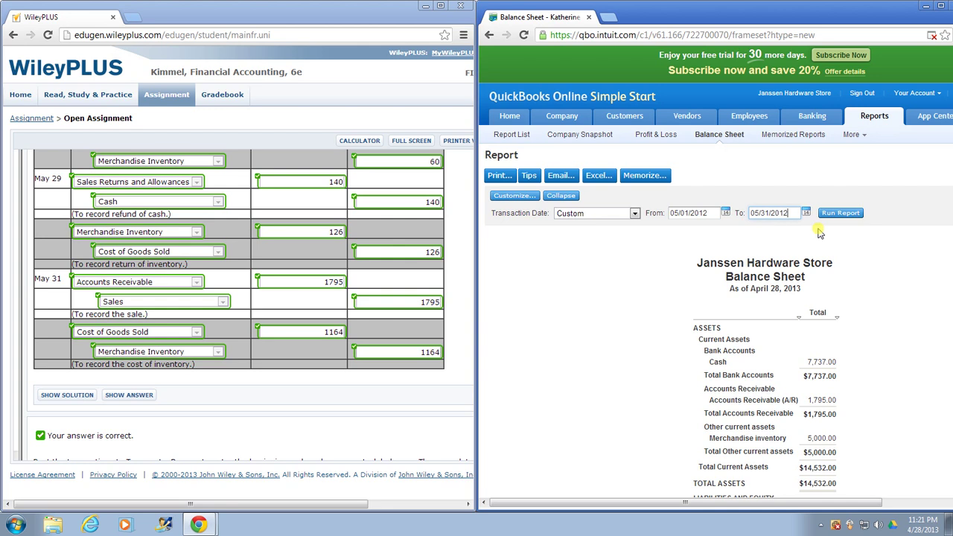
left_click(843, 214)
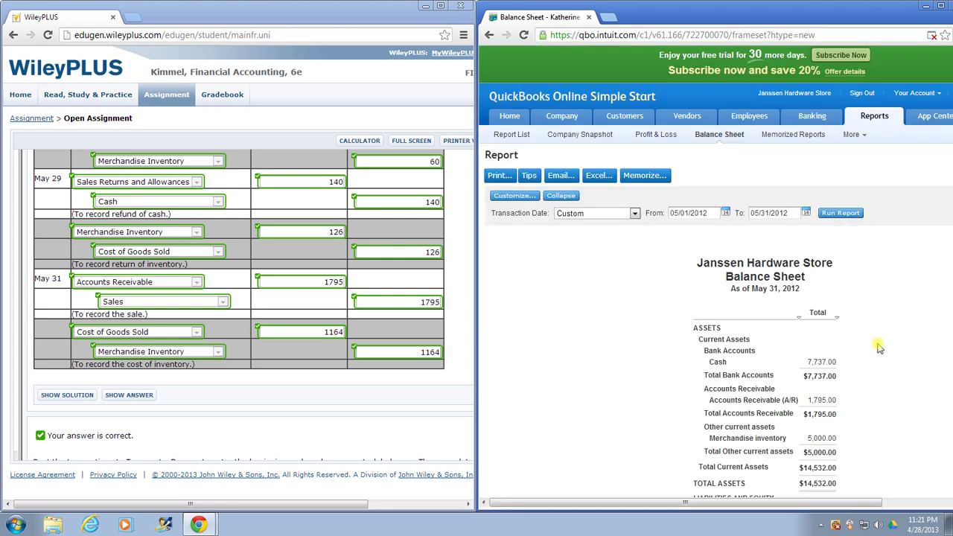
Examine the assets, liabilities and equity sections of the May 31, 2012 balance sheet.
scroll(879, 344, "down", 3)
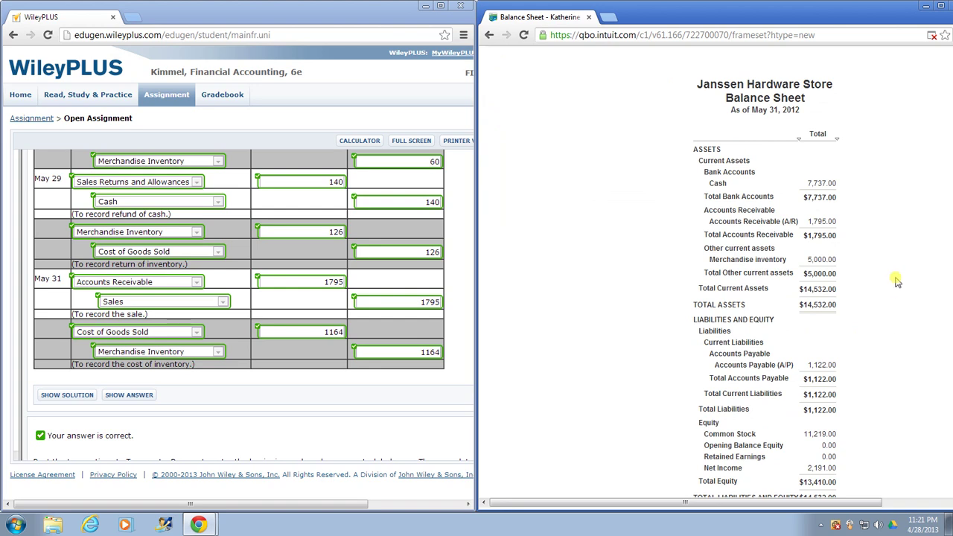
scroll(897, 272, "down", 2)
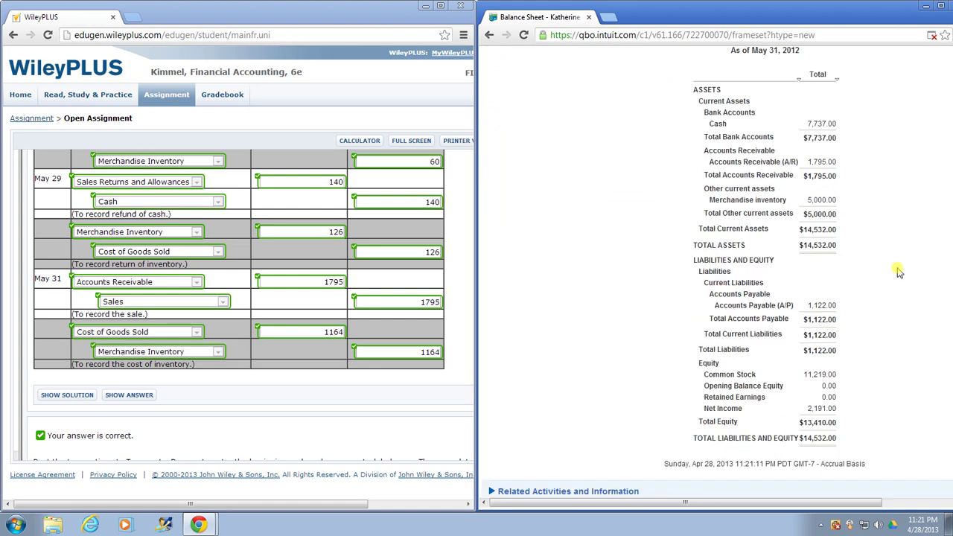
left_click(857, 504)
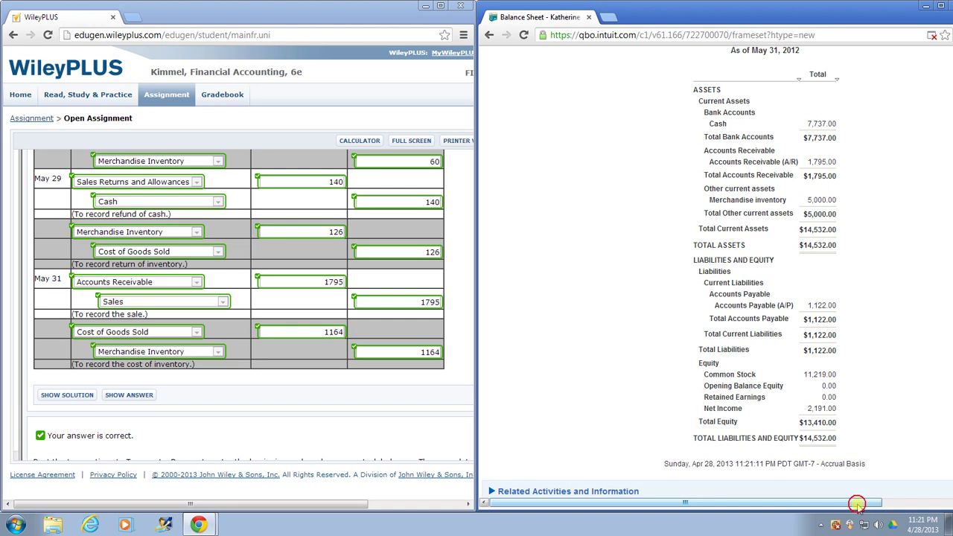
left_click_drag(856, 504, 889, 506)
scroll(875, 373, "up", 3)
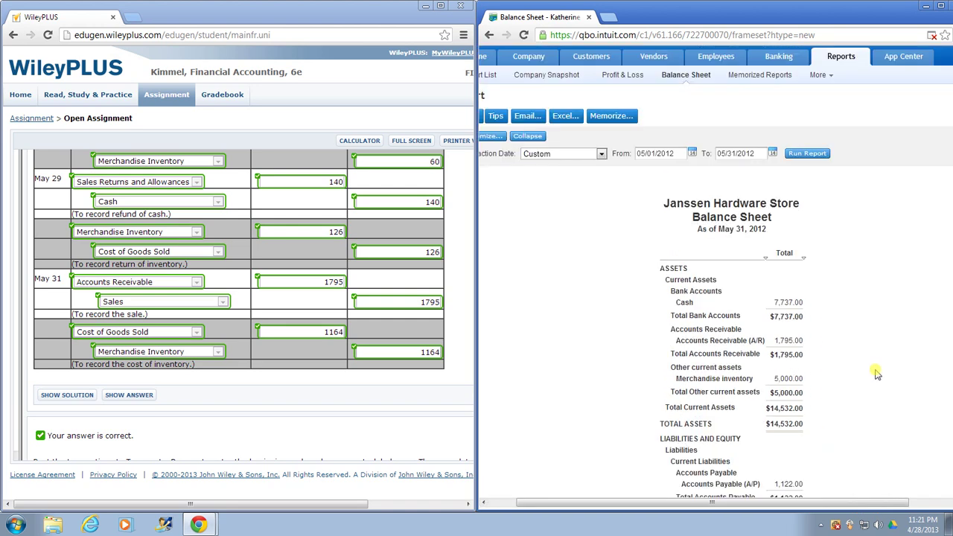
scroll(877, 374, "down", 1)
scroll(877, 375, "down", 3)
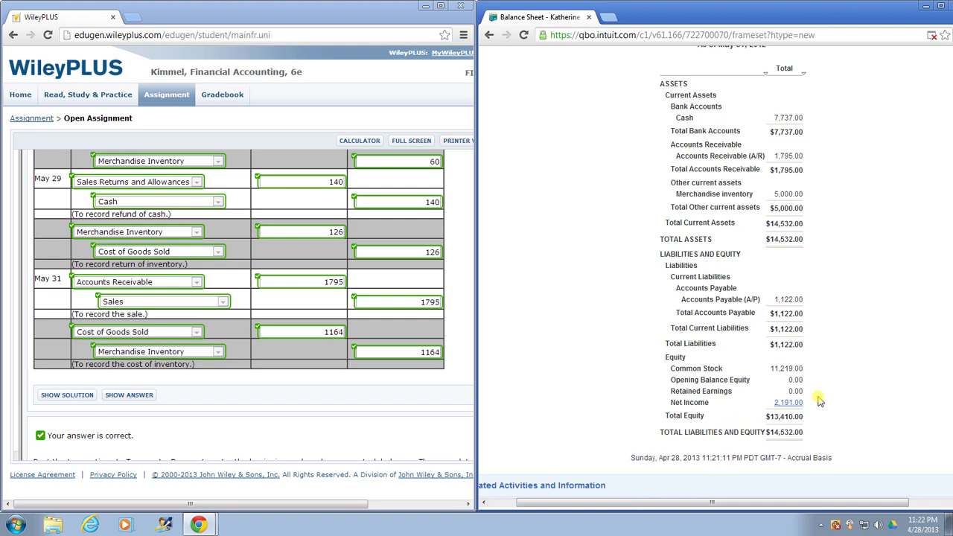
scroll(825, 382, "up", 1)
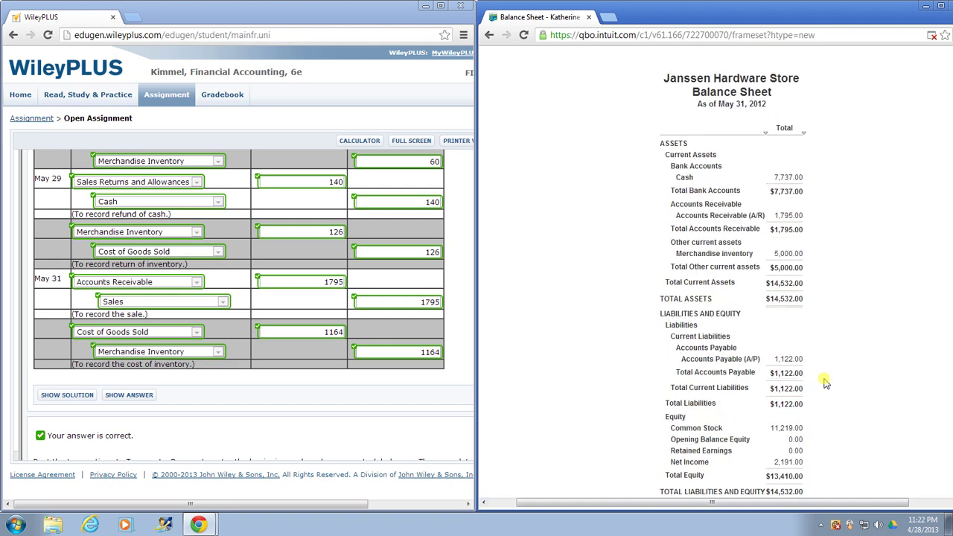
scroll(825, 383, "up", 3)
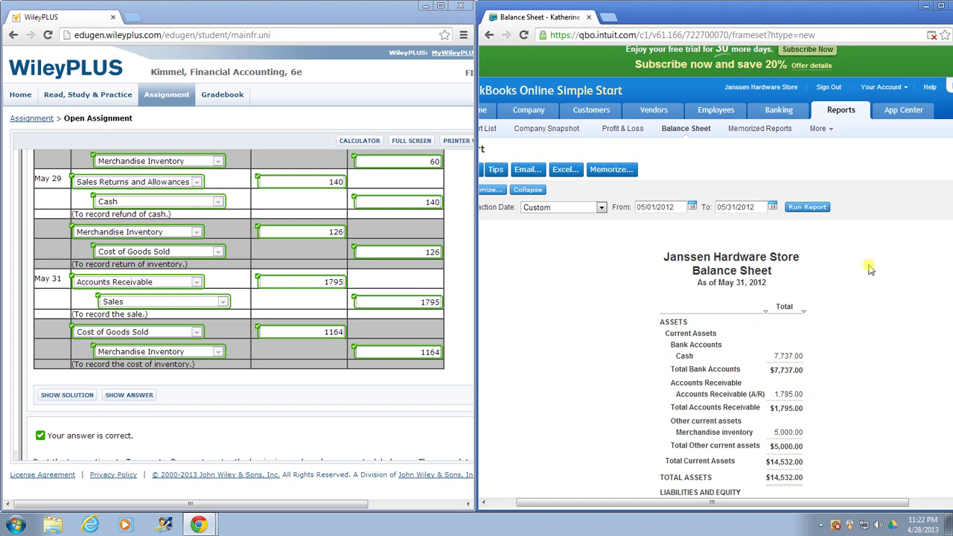
Memorize the current report under the name May 2012 Balance Sheet.
scroll(752, 350, "left", 2)
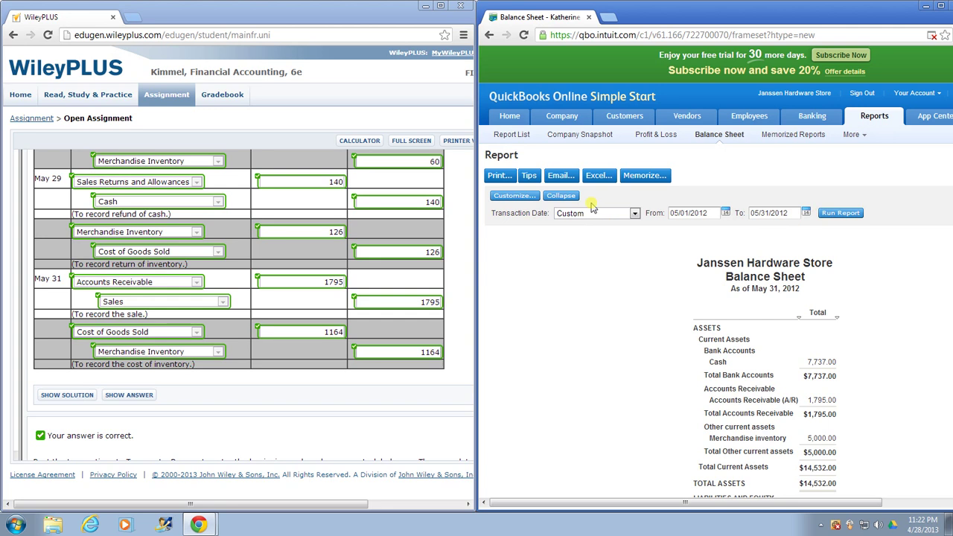
left_click(654, 178)
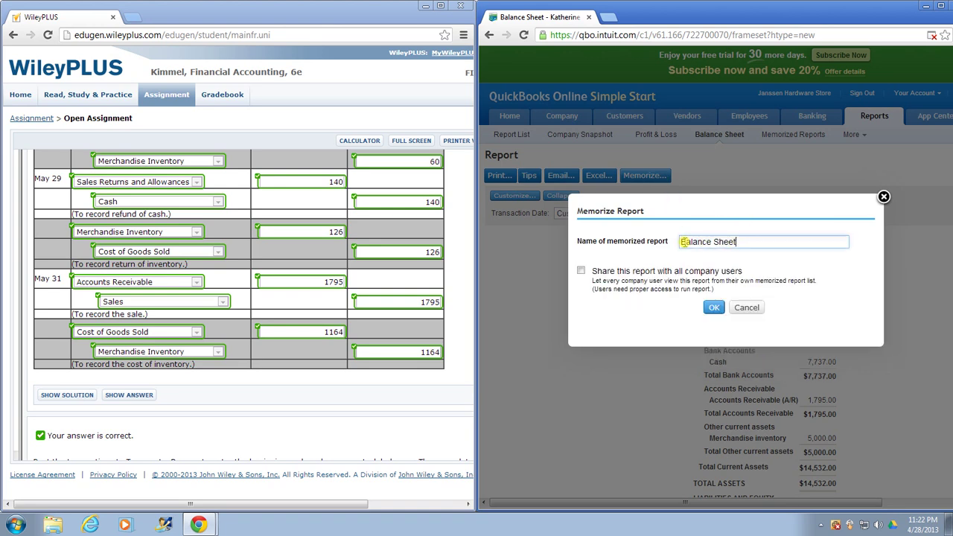
type("May 2012")
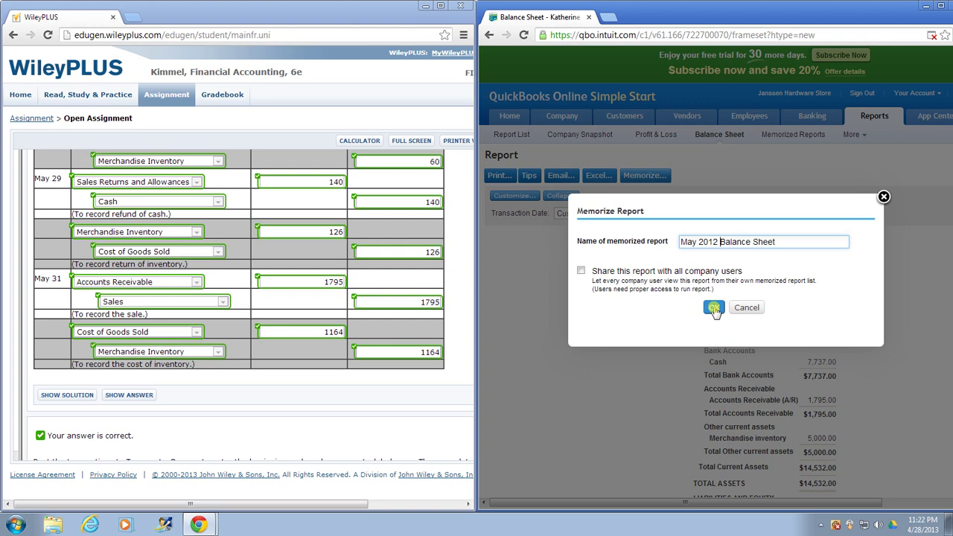
left_click(714, 308)
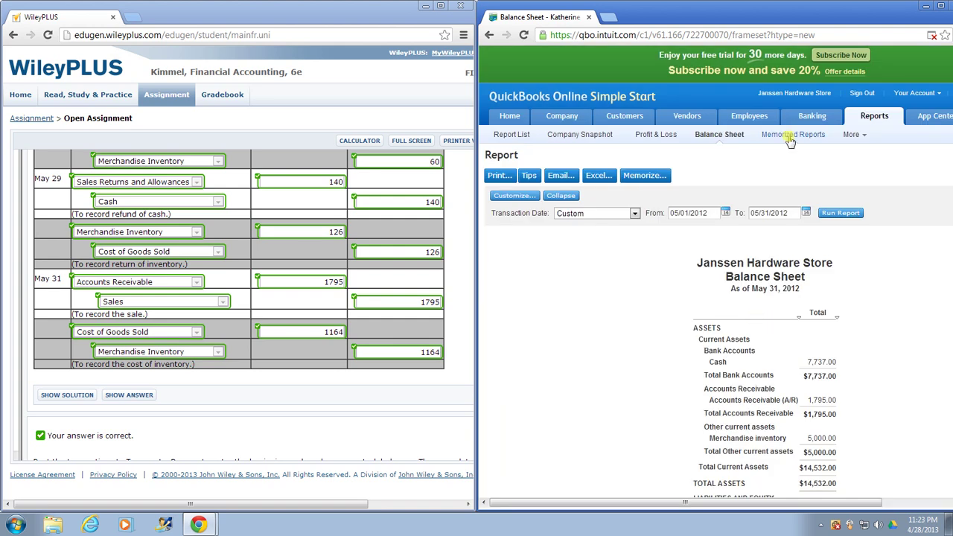
Run May 2012 Balance Sheet from the memorized reports and look through the report.
left_click(791, 140)
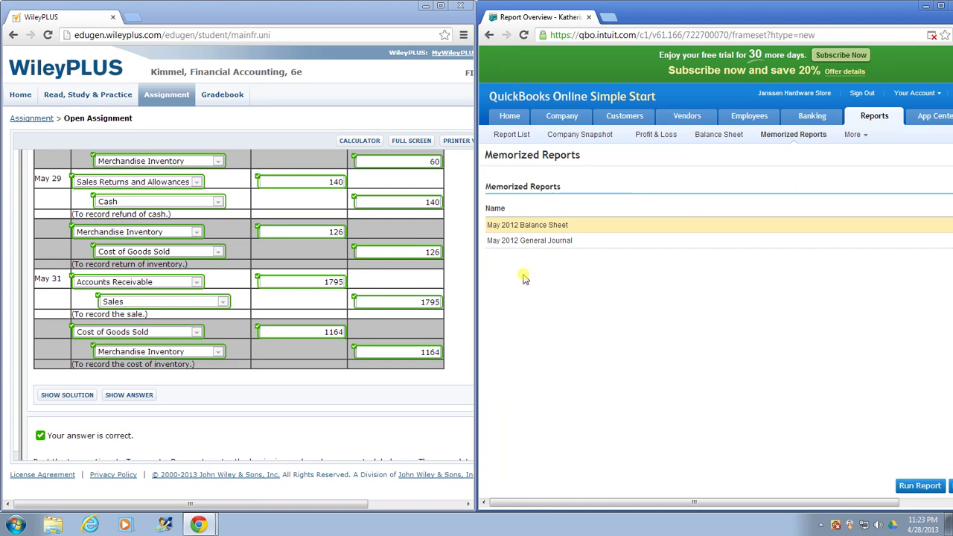
left_click(538, 221)
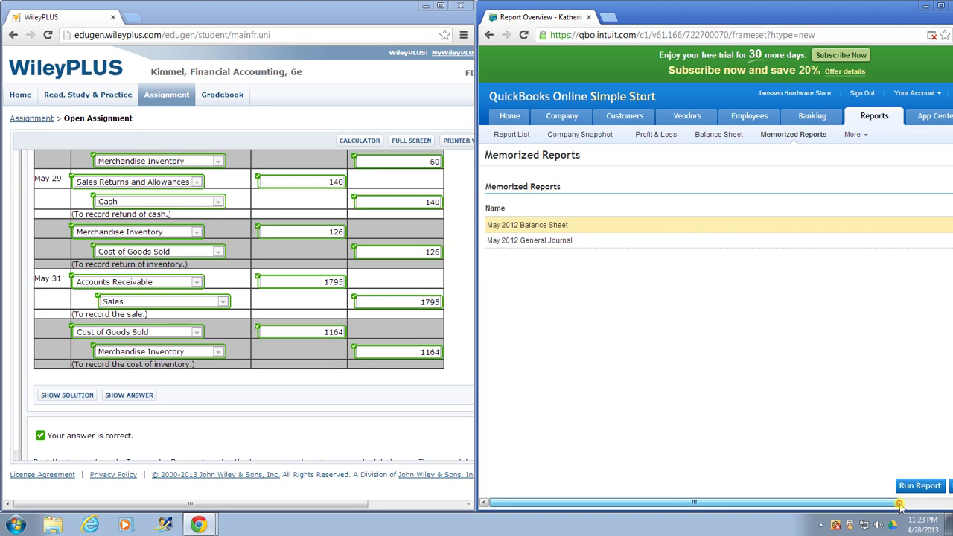
left_click_drag(901, 501, 919, 501)
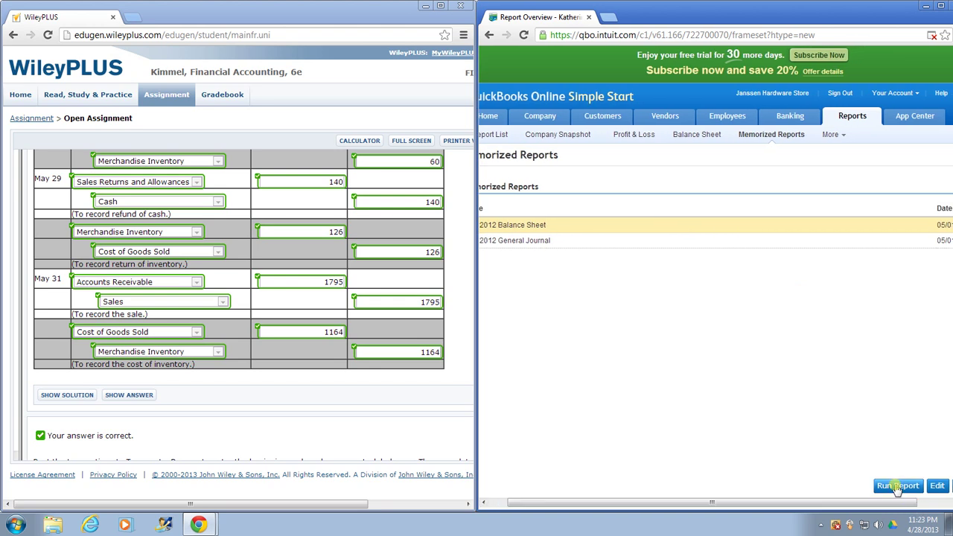
left_click(897, 486)
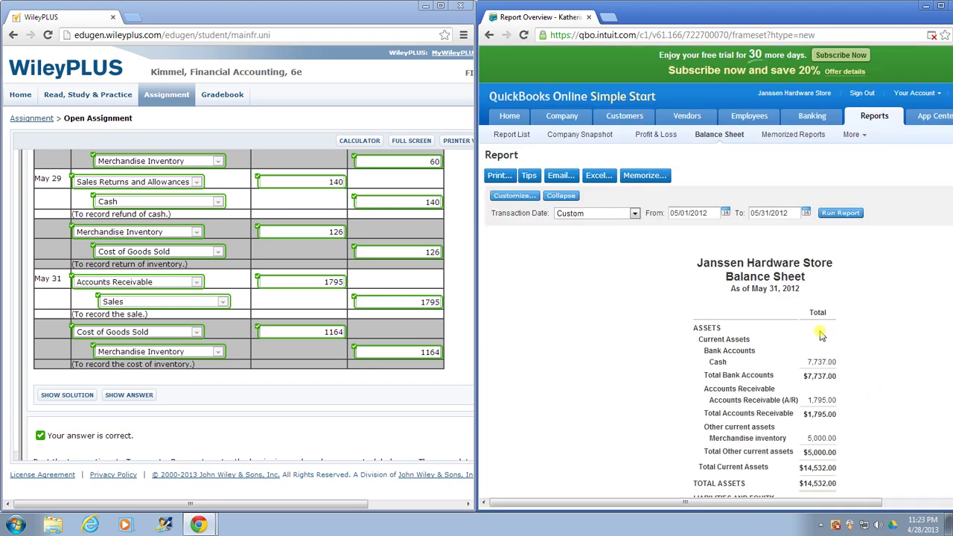
scroll(874, 298, "down", 3)
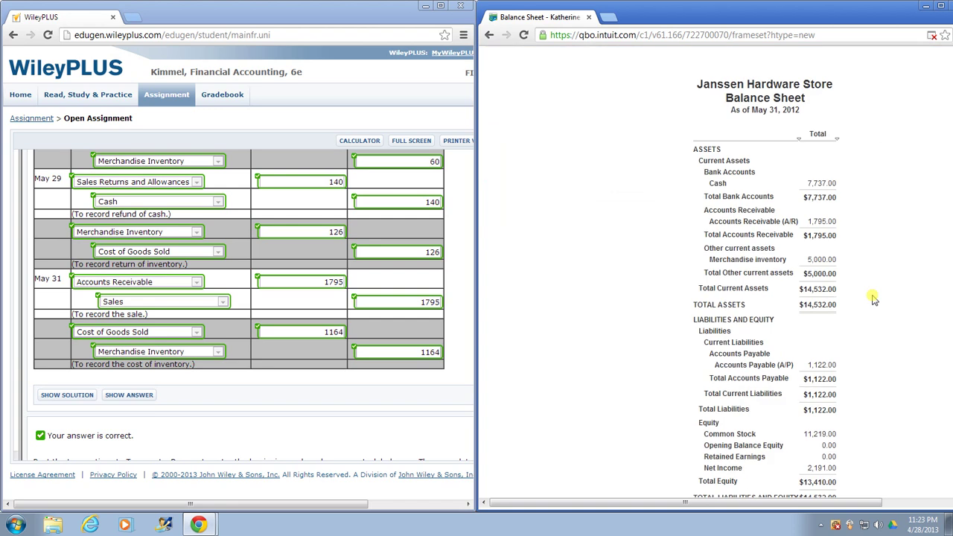
scroll(873, 298, "down", 3)
scroll(874, 297, "up", 8)
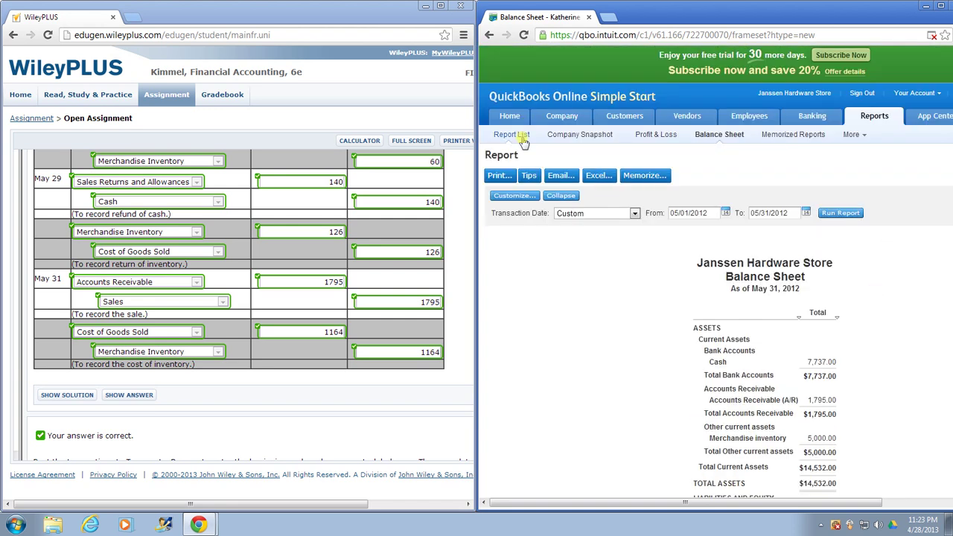
Look through the report list and open the Journal report from the Accountant & Taxes category.
left_click(521, 136)
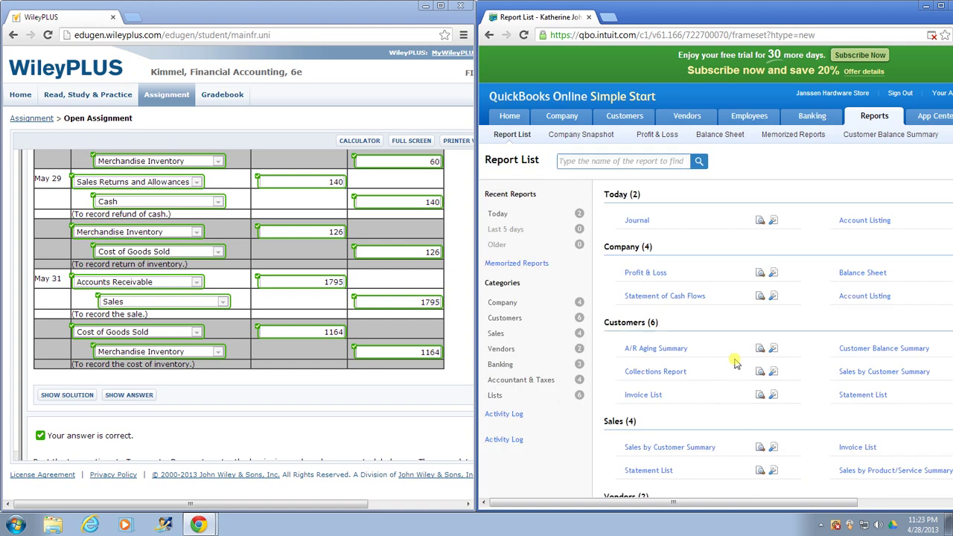
scroll(734, 362, "down", 2)
scroll(734, 362, "up", 2)
scroll(665, 384, "down", 1)
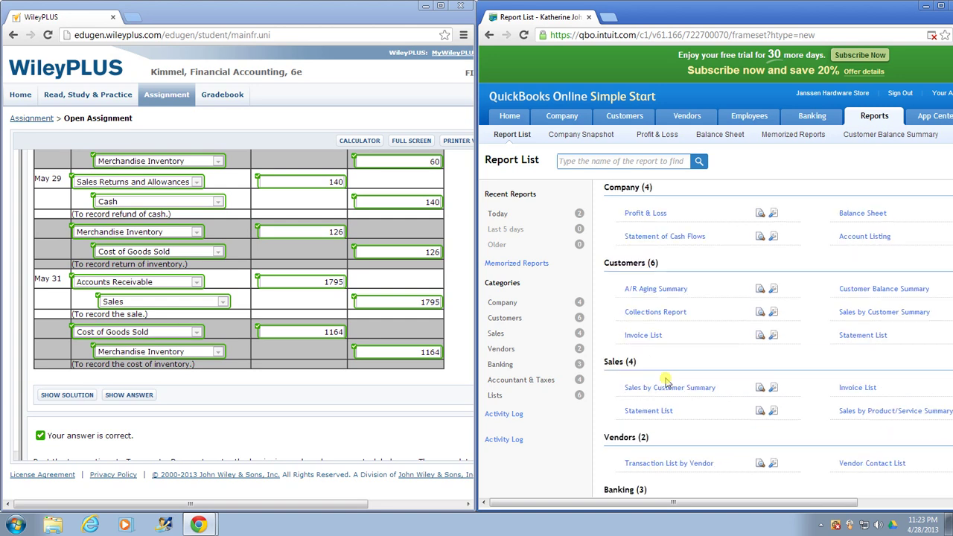
left_click(549, 382)
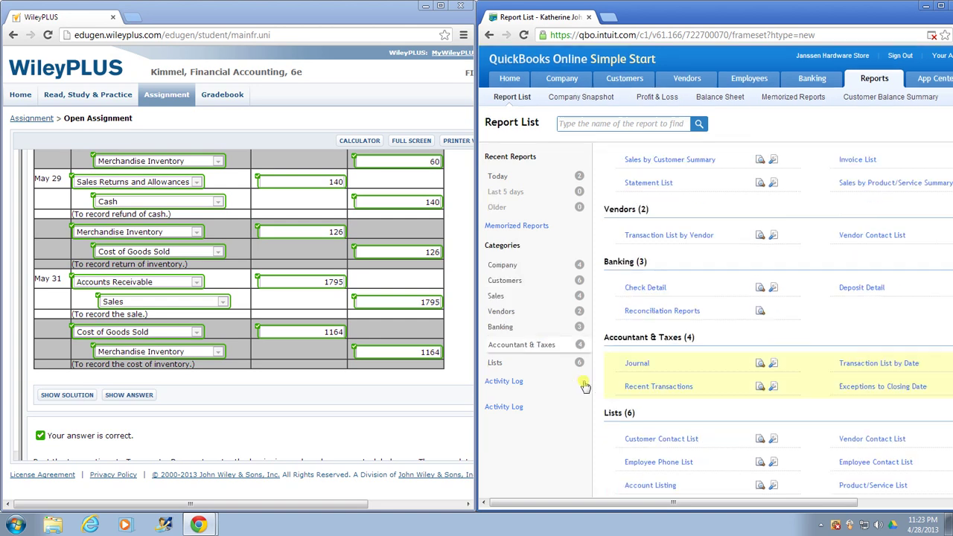
left_click(637, 364)
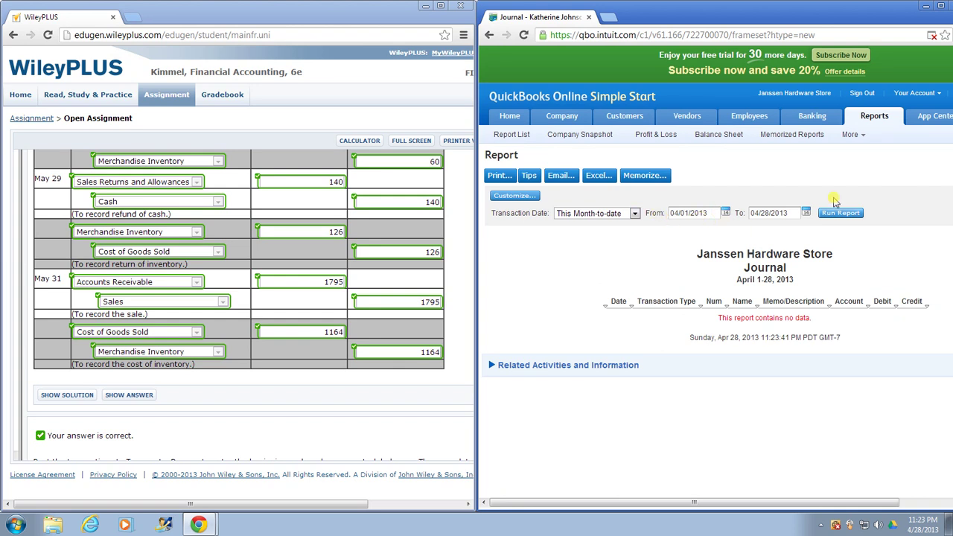
Run May 2012 General Journal from the memorized reports and view its entries in a maximized window.
left_click(783, 135)
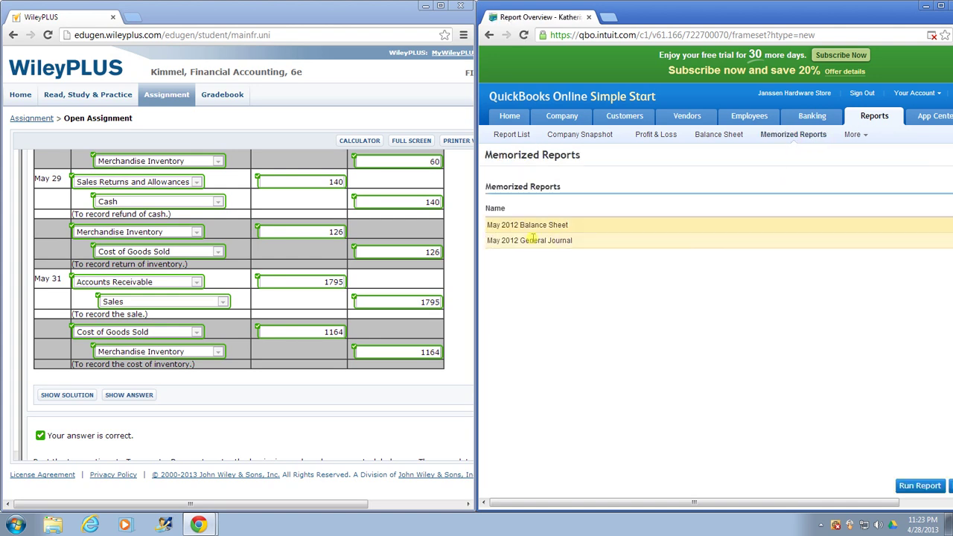
left_click(909, 485)
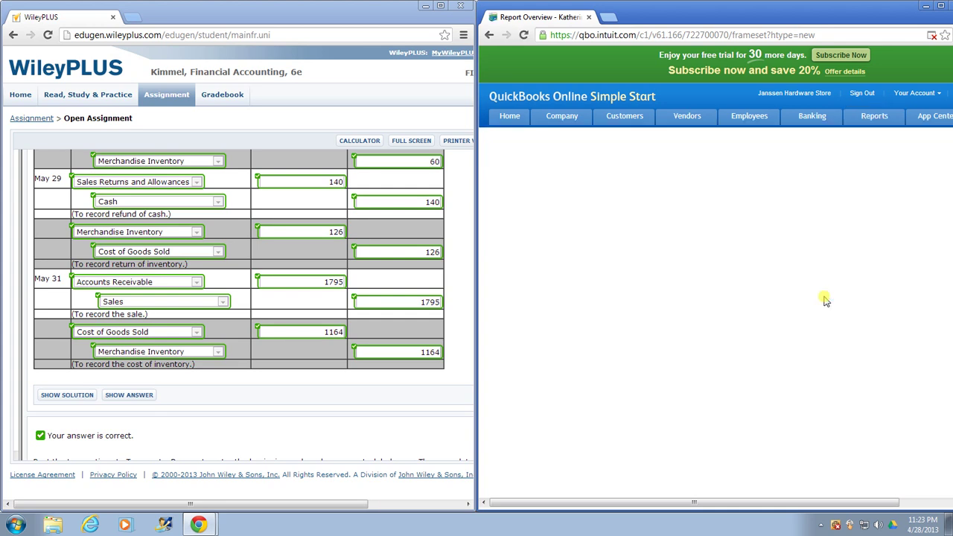
scroll(827, 421, "down", 1)
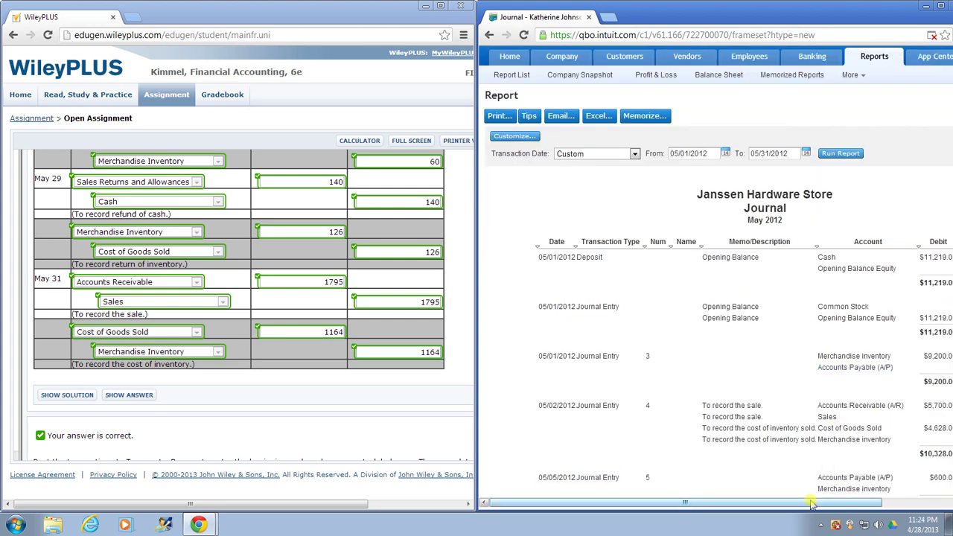
left_click(835, 505)
mouse_move(835, 505)
left_mouse_down()
mouse_move(863, 504)
mouse_move(832, 506)
mouse_move(841, 507)
left_mouse_up()
scroll(849, 384, "down", 2)
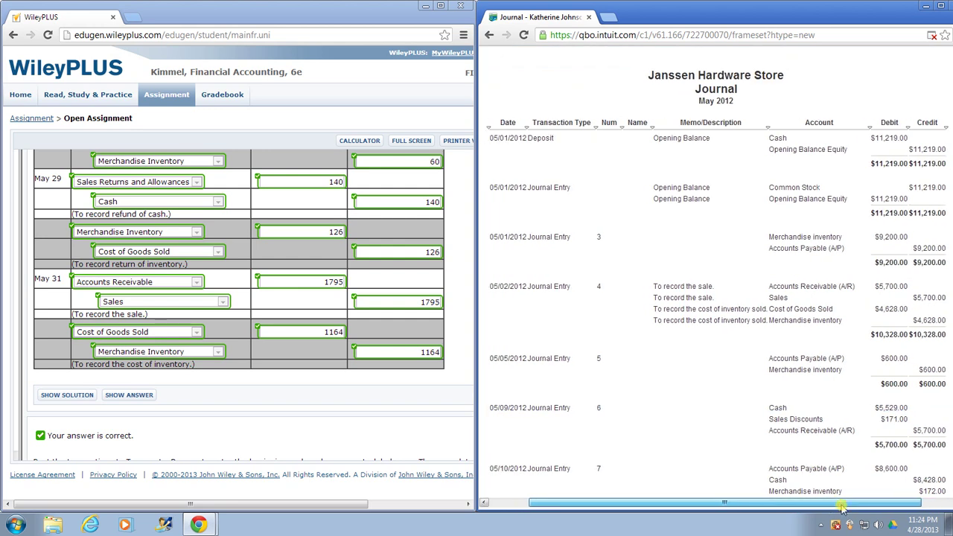
left_click(940, 6)
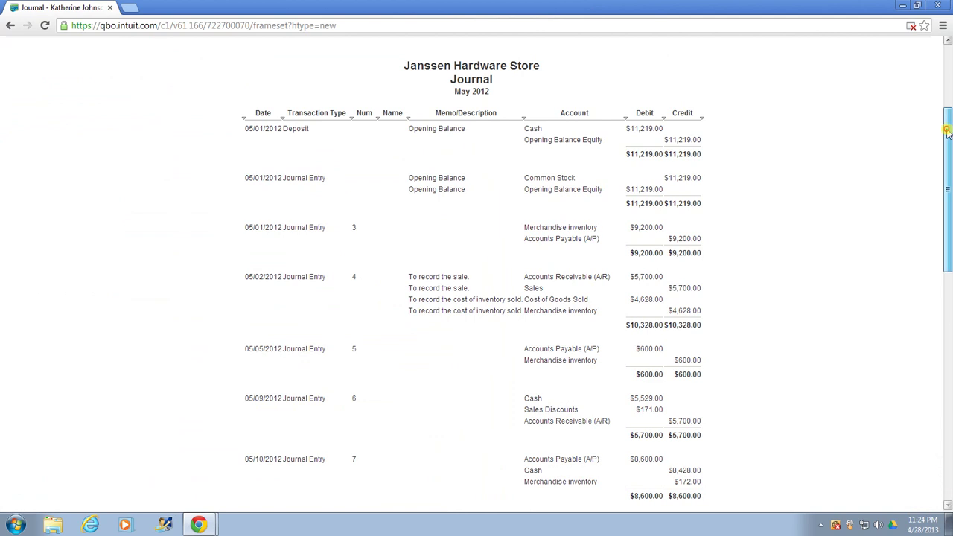
left_click_drag(947, 132, 940, 67)
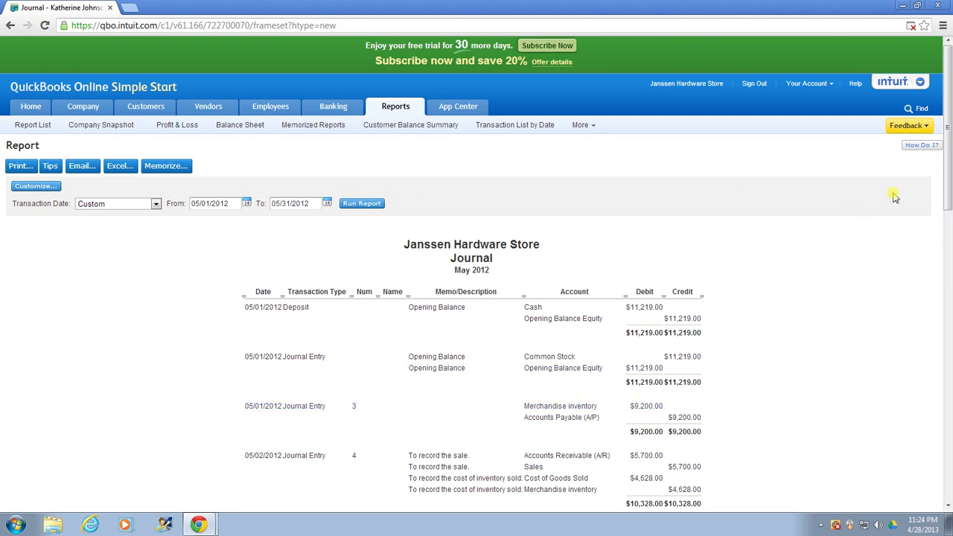
Open the help topics for the Journal report and move the help window aside.
left_click(921, 145)
left_click(542, 215)
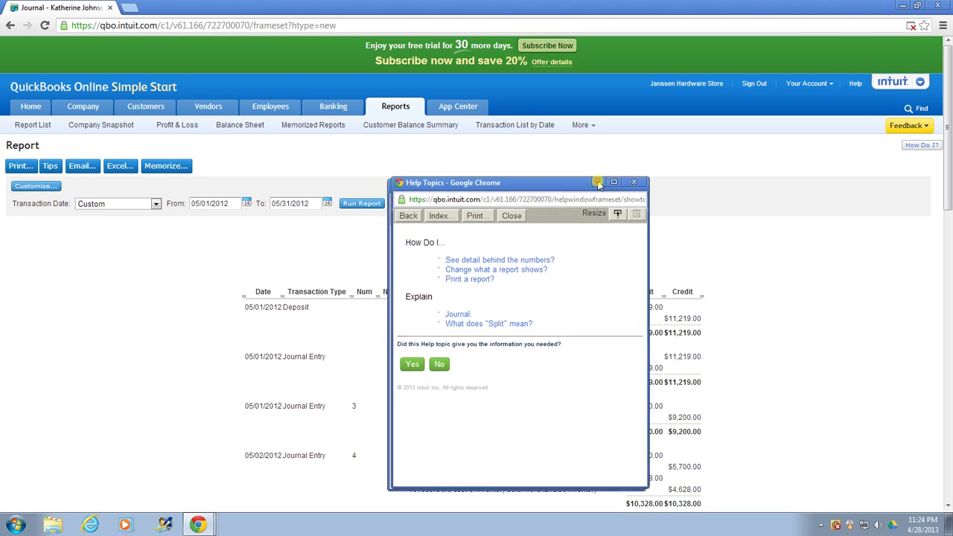
left_click_drag(553, 192, 650, 164)
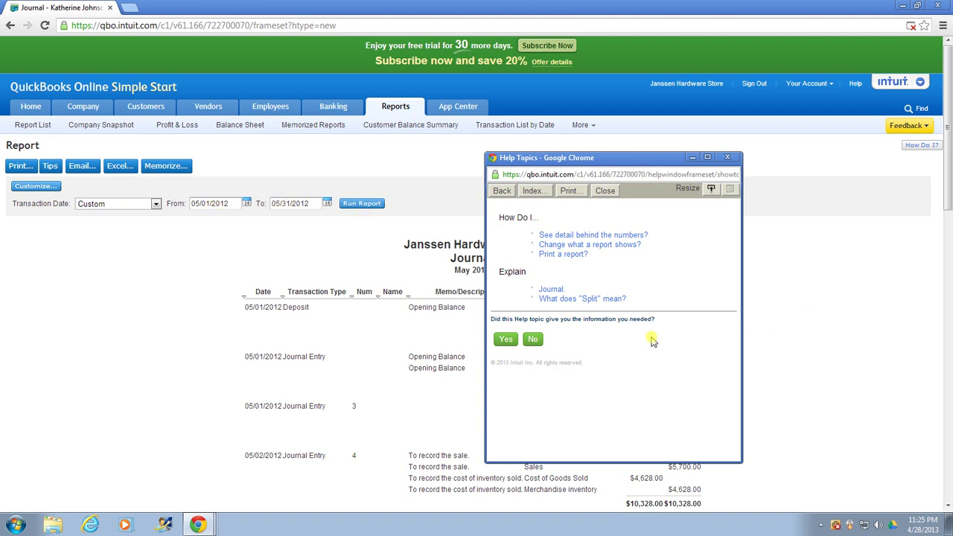
Search the help index for report and check the topics on groups, amounts, cash or accrual basis, and columns.
left_click(542, 192)
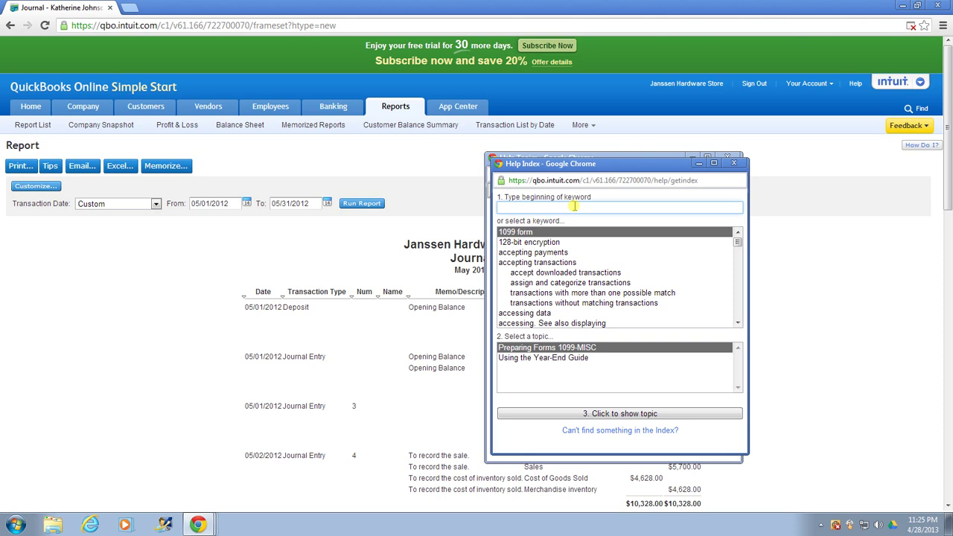
type("report")
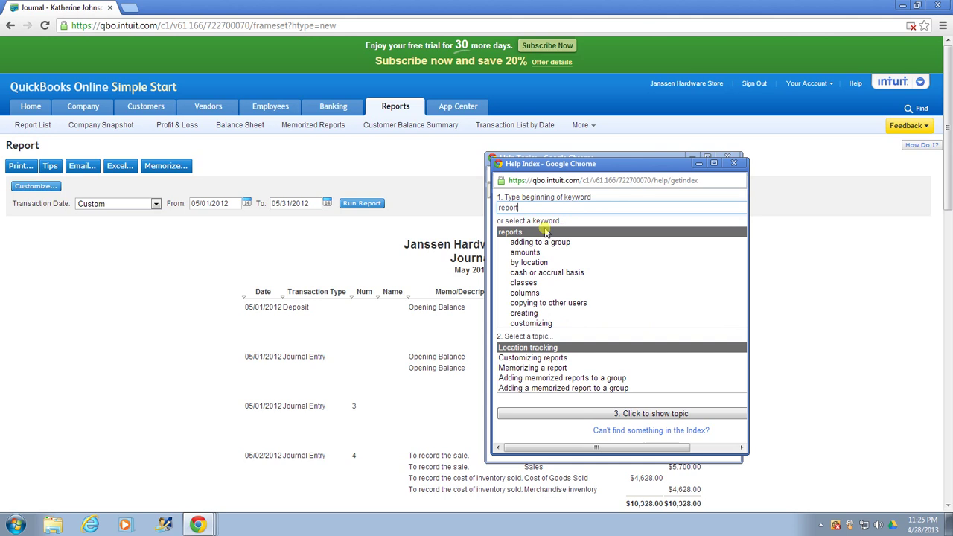
left_click(526, 244)
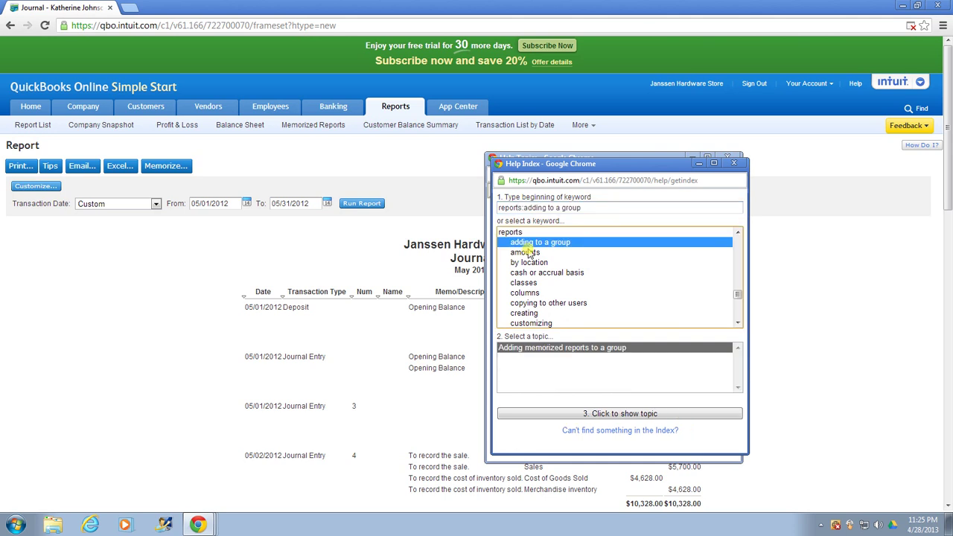
left_click(526, 253)
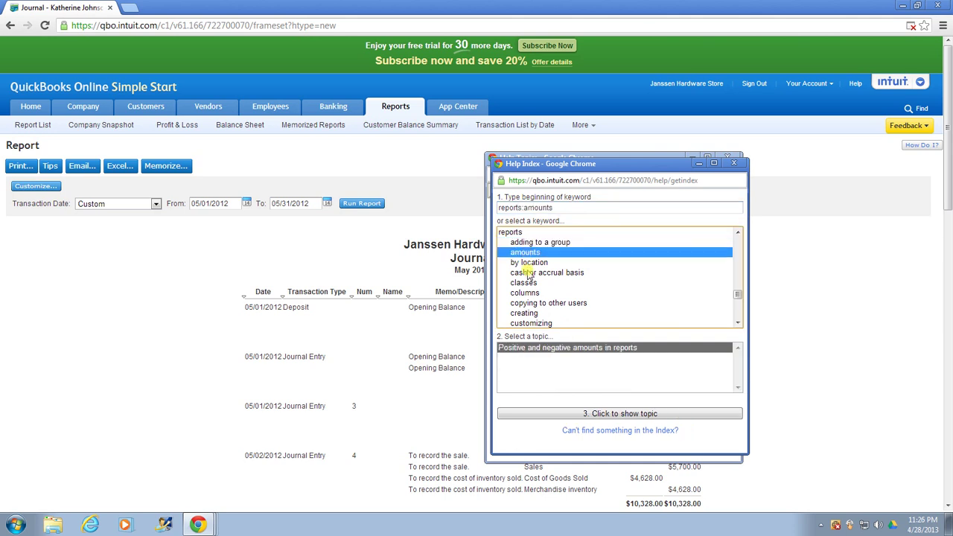
left_click(529, 274)
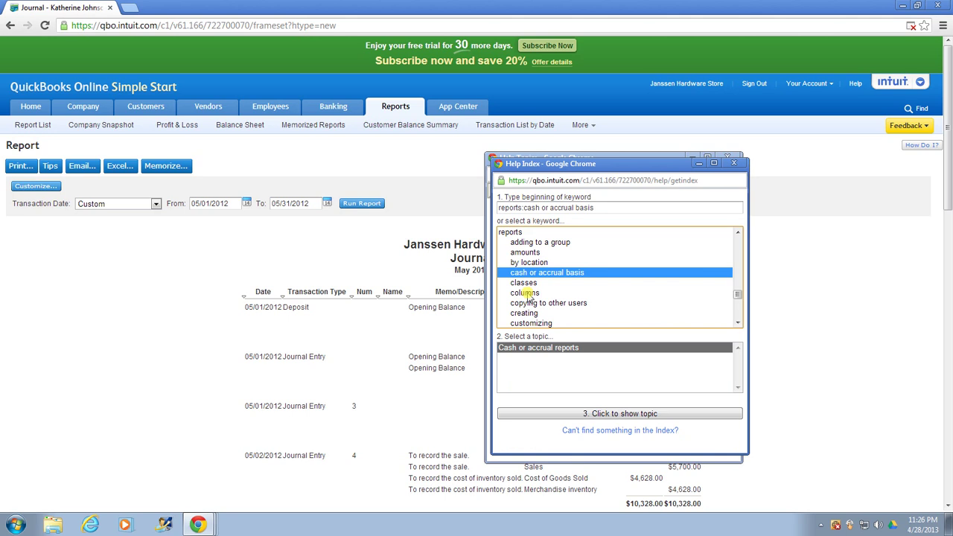
left_click(528, 293)
left_click(737, 322)
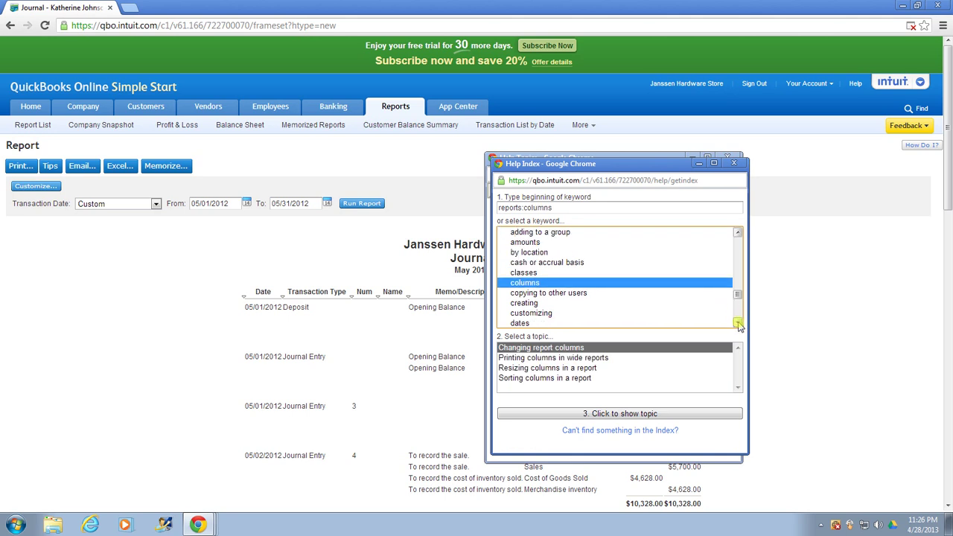
left_click(737, 321)
left_click(737, 322)
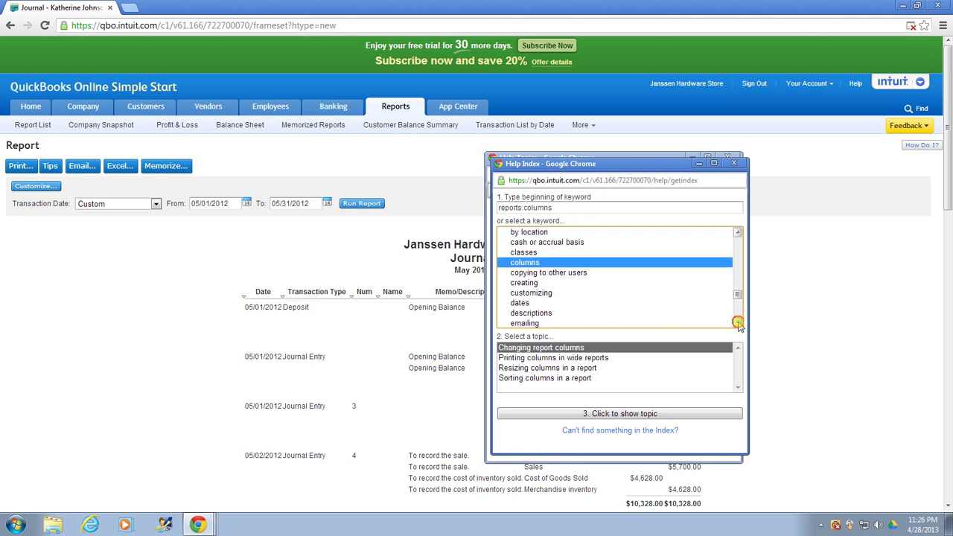
left_click(531, 358)
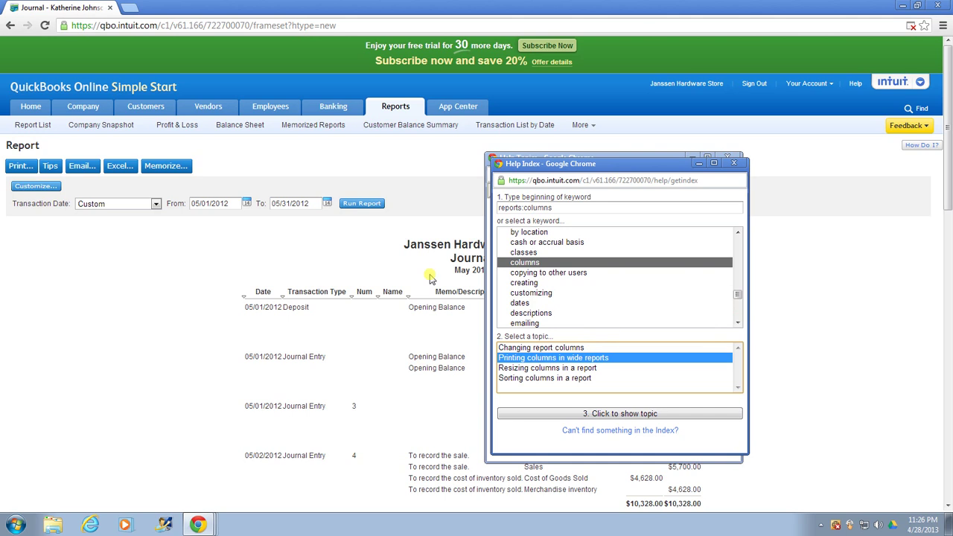
Check the emailing topic, browse the remaining report keywords in the help index, and close both help windows.
left_click(537, 323)
left_click(737, 323)
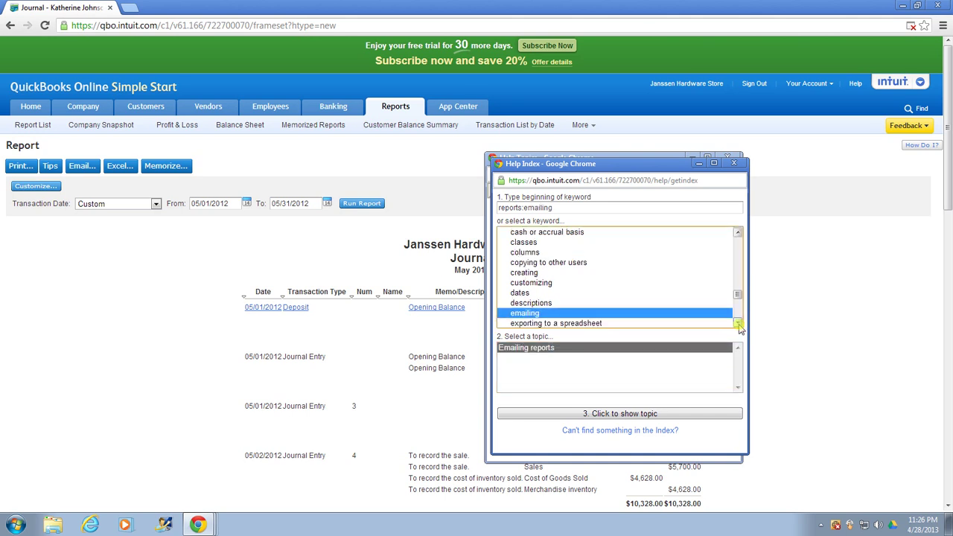
left_click(737, 323)
left_click(737, 323)
left_click(737, 323)
left_click(737, 323)
left_click(737, 323)
left_click(737, 323)
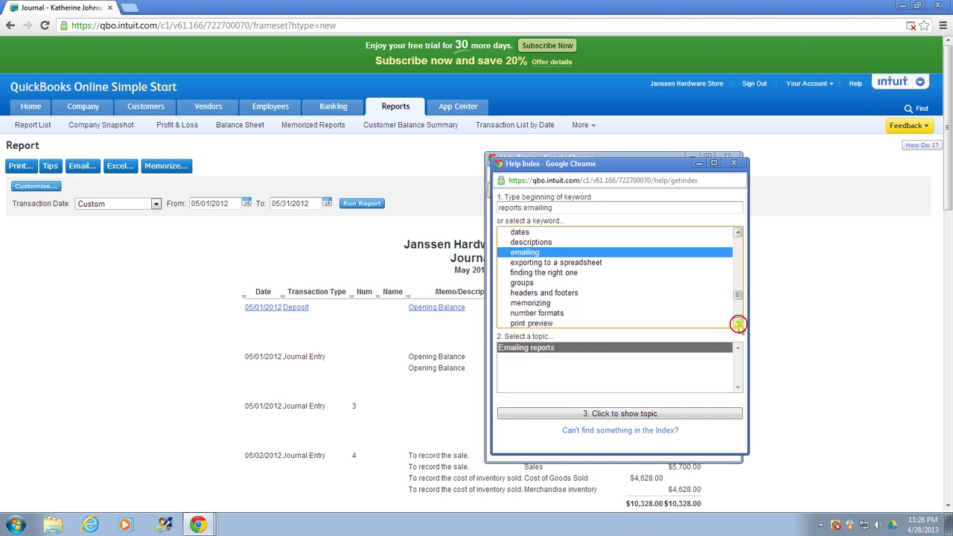
left_click(737, 323)
left_click(737, 323)
left_click(737, 324)
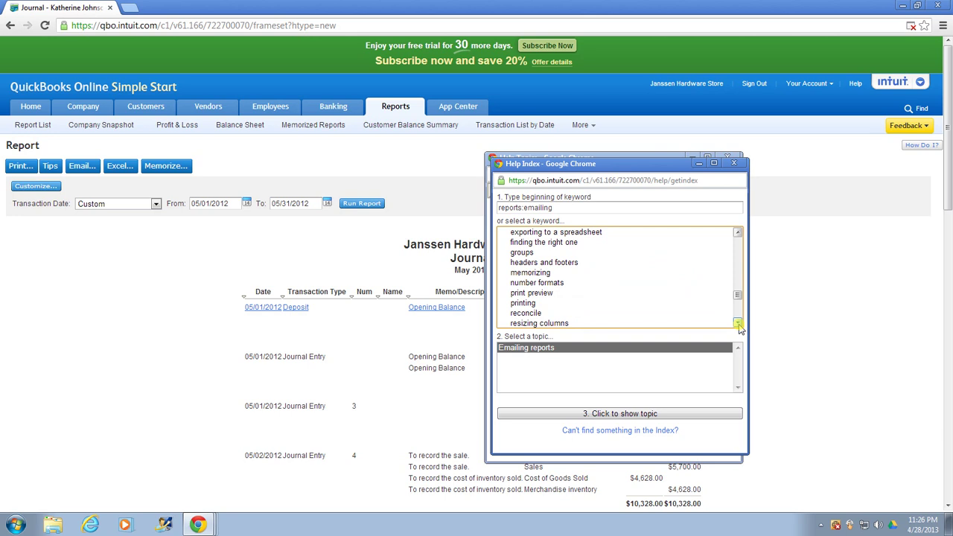
left_click(737, 323)
left_click(737, 324)
left_click(737, 323)
left_click(737, 323)
left_click(737, 323)
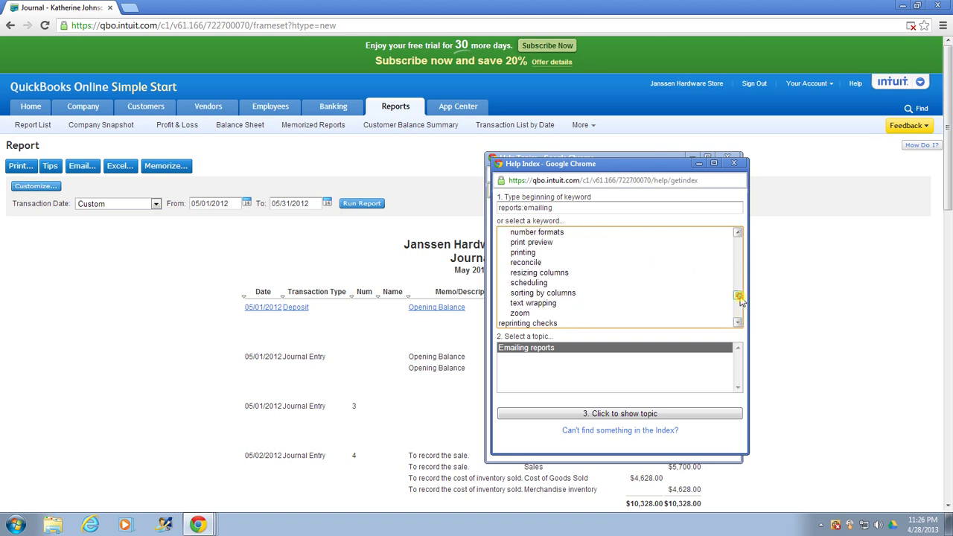
left_click_drag(739, 299, 737, 236)
left_click(733, 163)
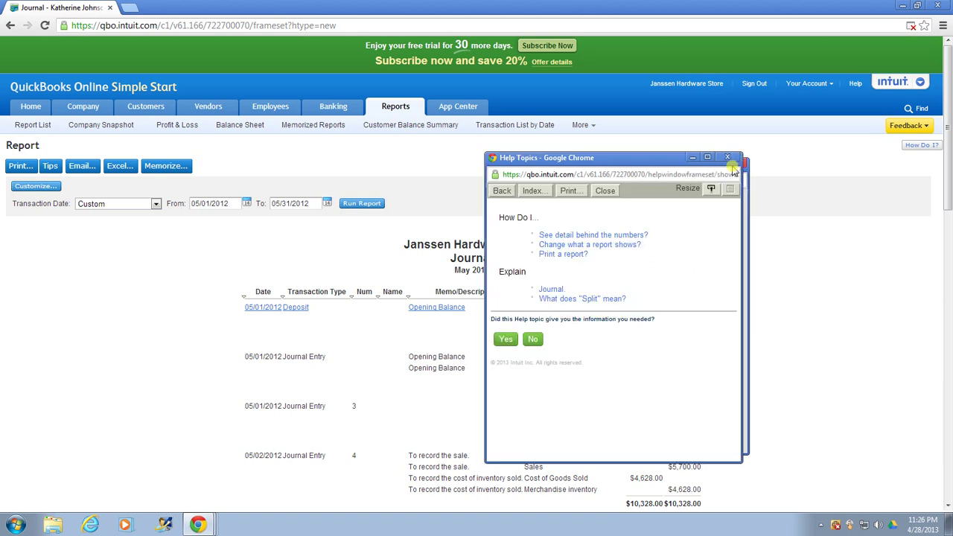
left_click(728, 157)
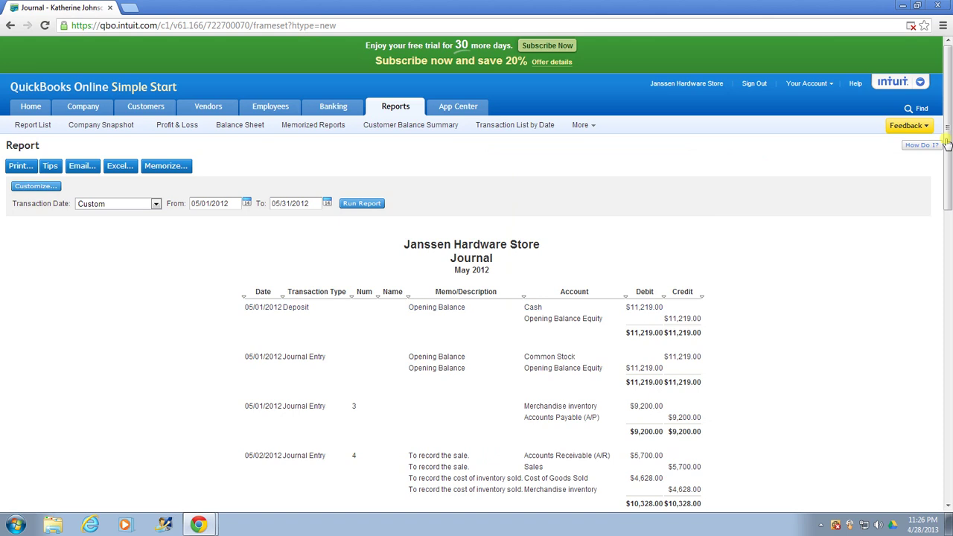
Open the QuickBooks Online Support site, search it for report, and look through the answers and help topics.
left_click(856, 86)
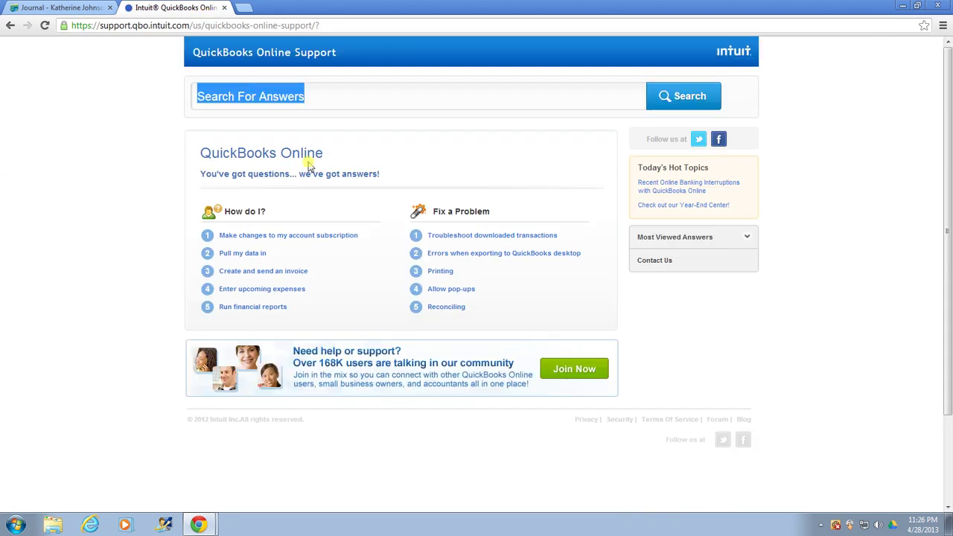
left_click(315, 95)
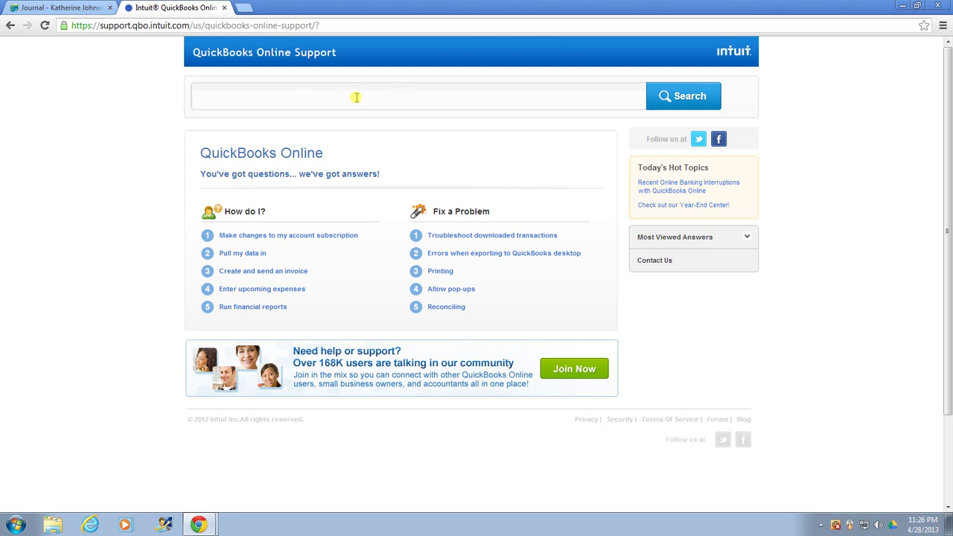
type("report")
key("Return")
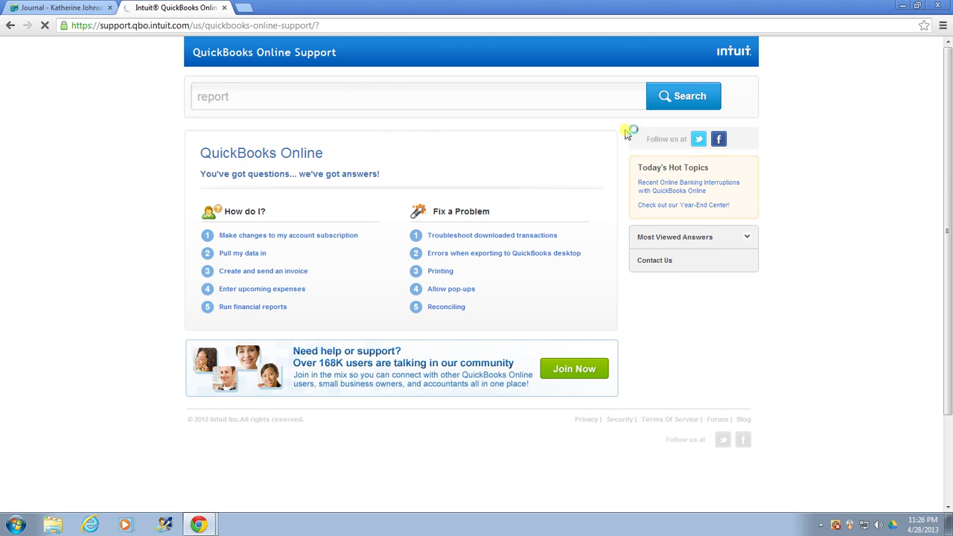
left_click(675, 106)
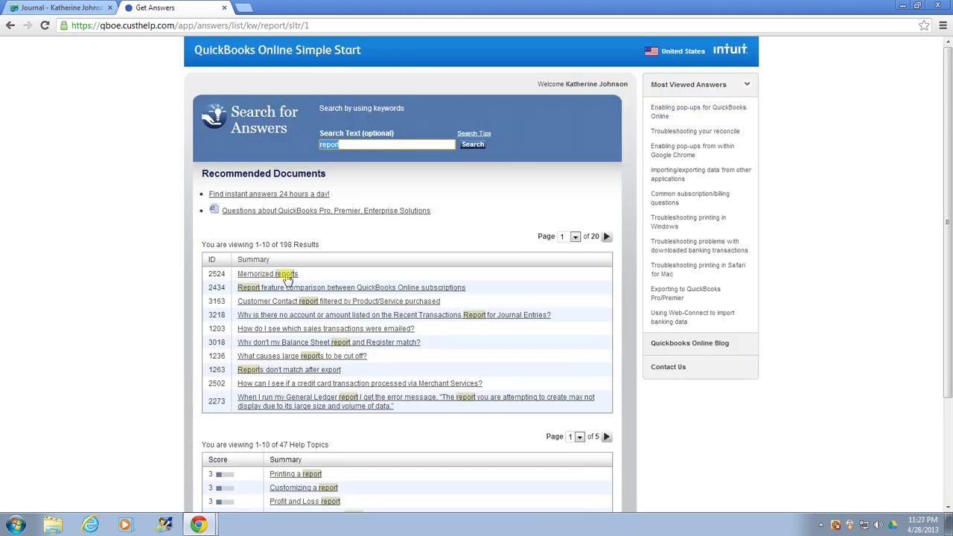
scroll(273, 347, "down", 2)
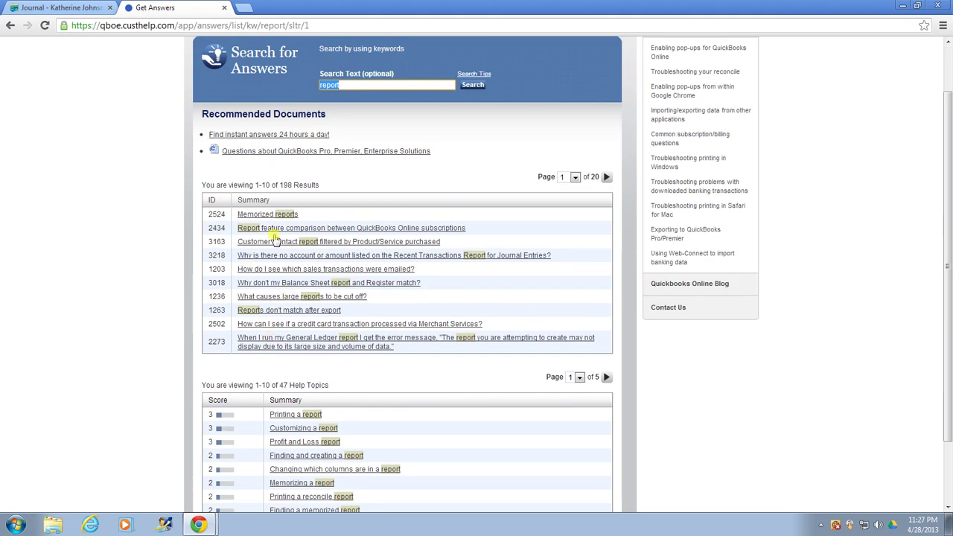
scroll(300, 290, "down", 2)
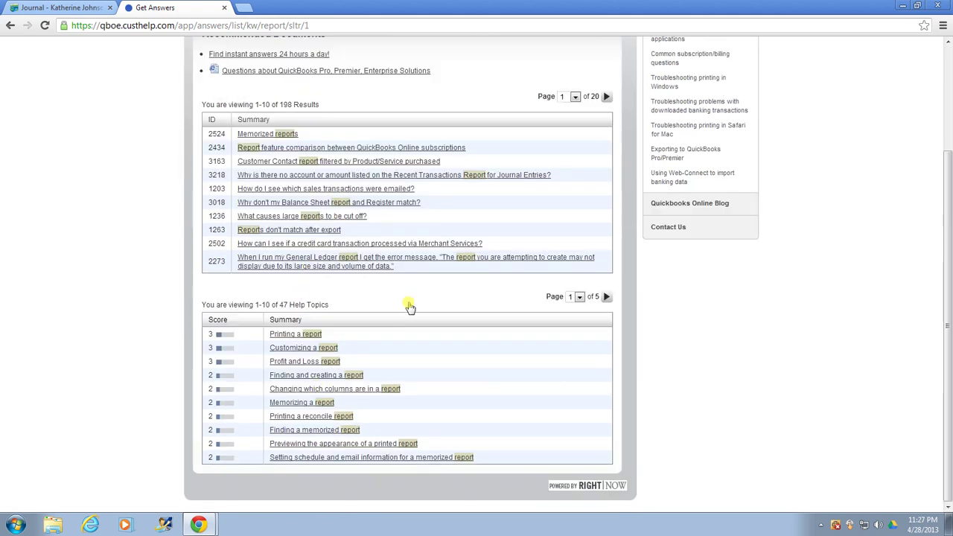
scroll(432, 307, "up", 4)
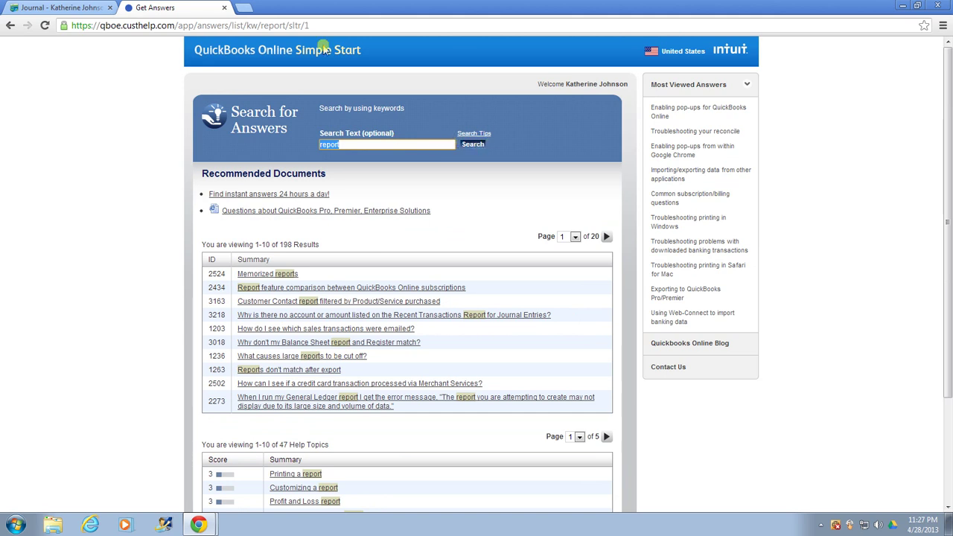
Go back to the support home page, view the Contact Us information, and return to the Journal report.
left_click(9, 27)
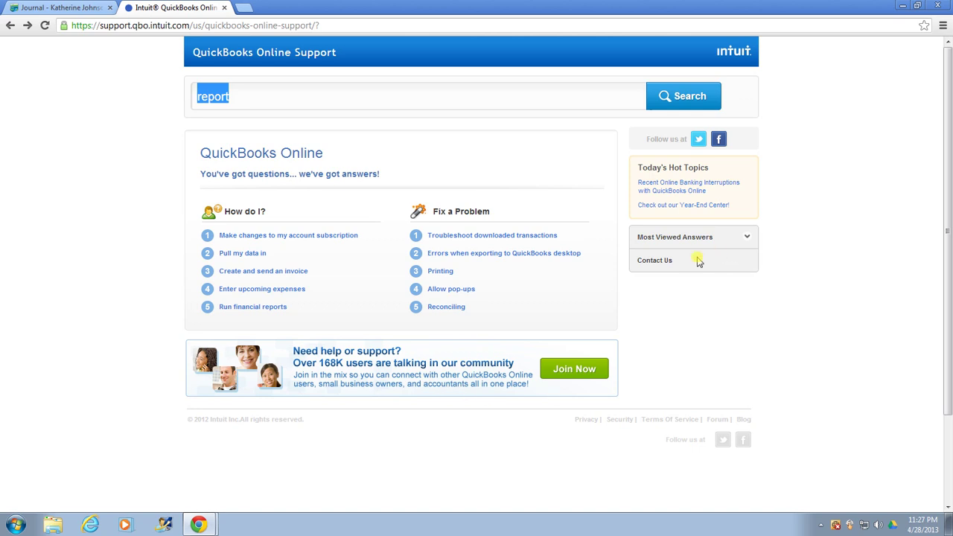
left_click(658, 262)
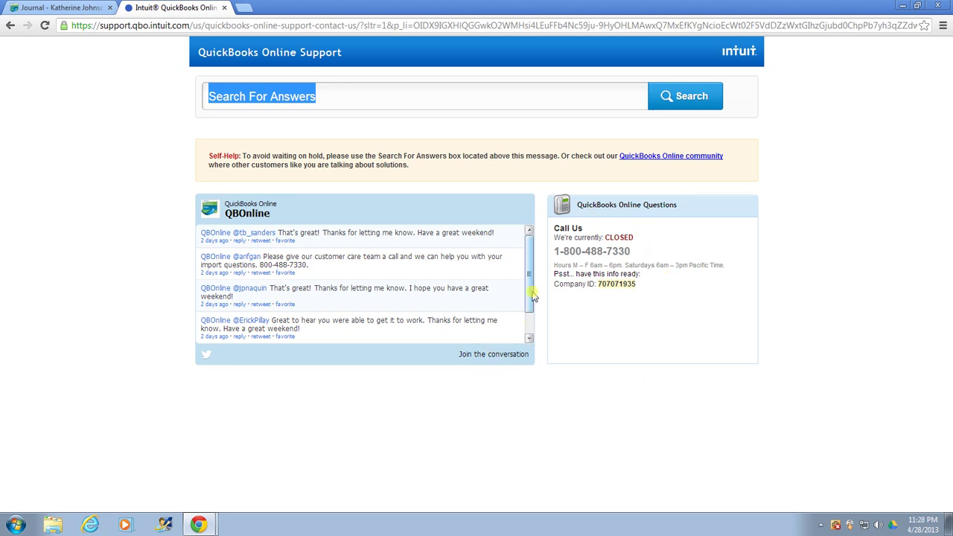
left_click(330, 99)
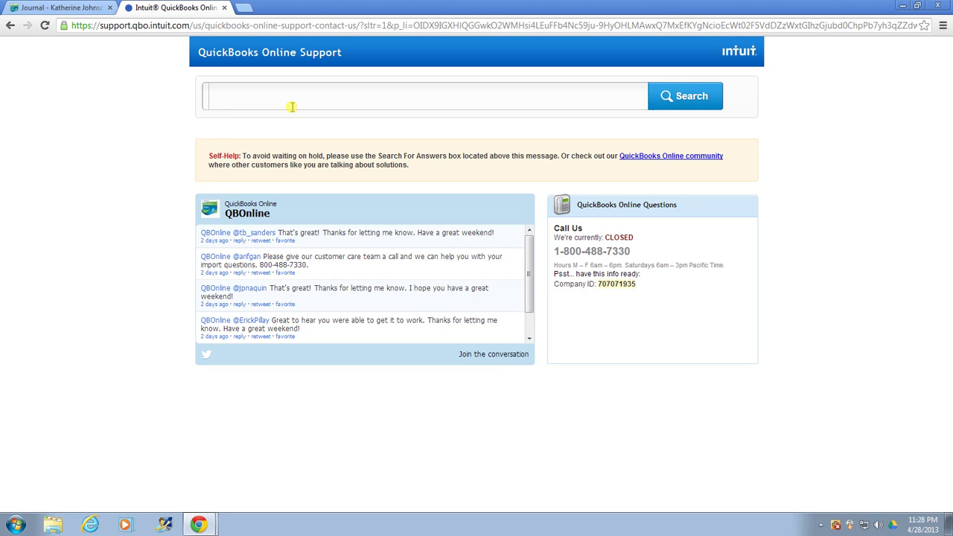
left_click(67, 8)
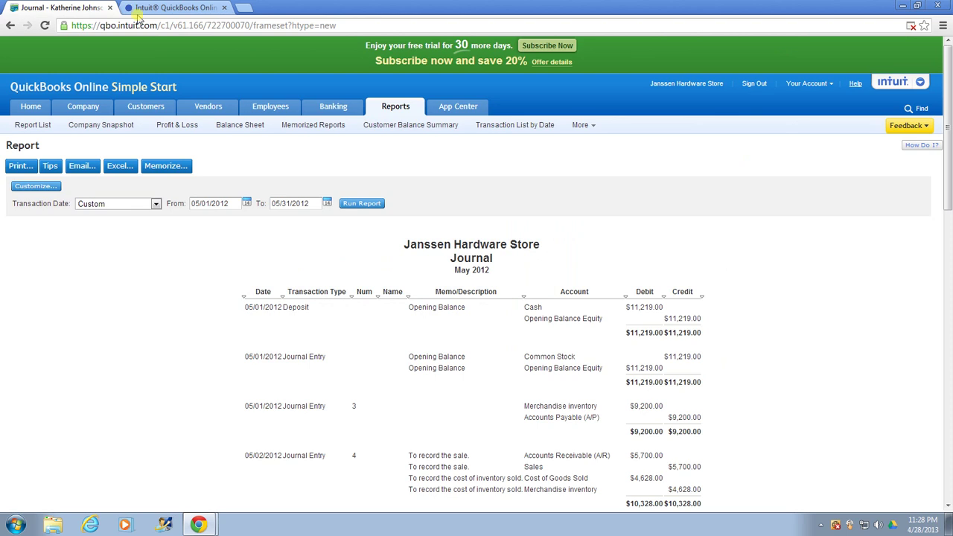